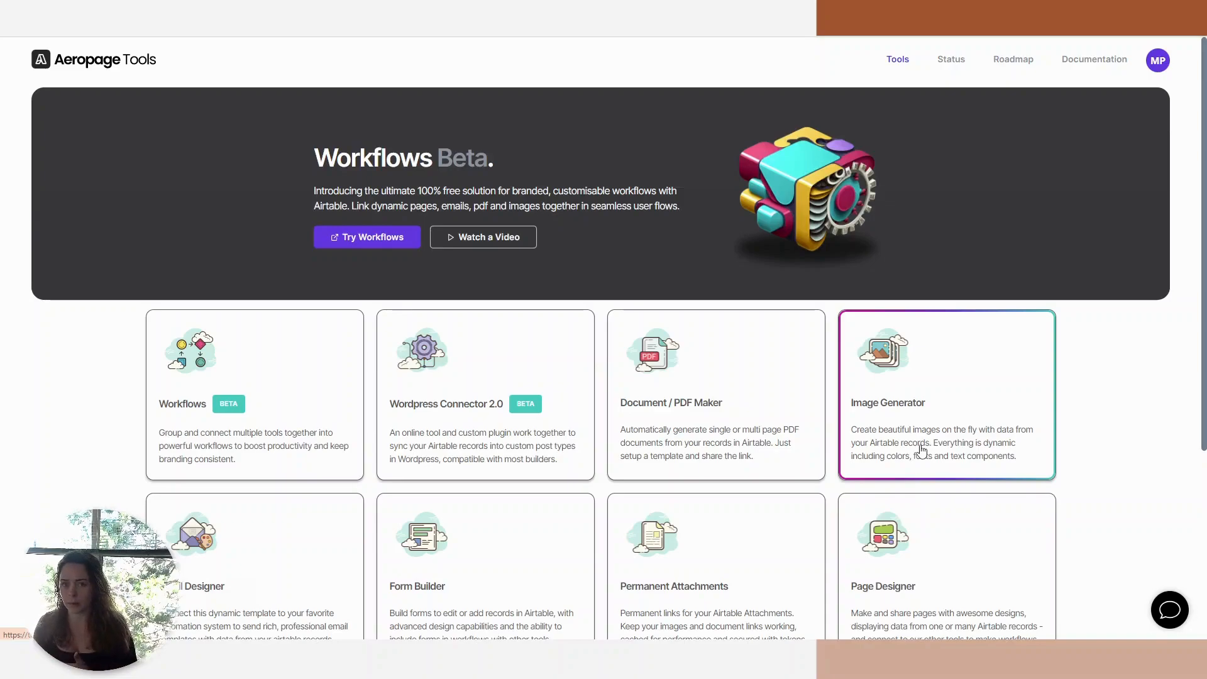
Create a new Image Generator project titled "Invoice".
left_click(922, 450)
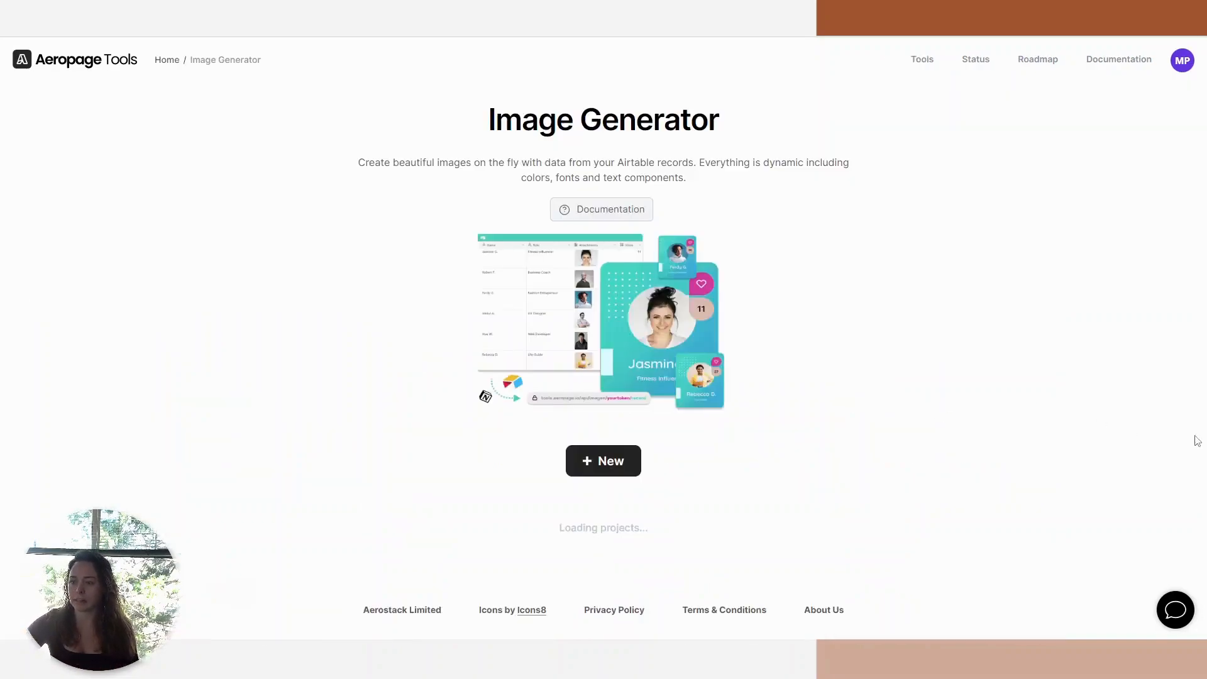
left_click(609, 479)
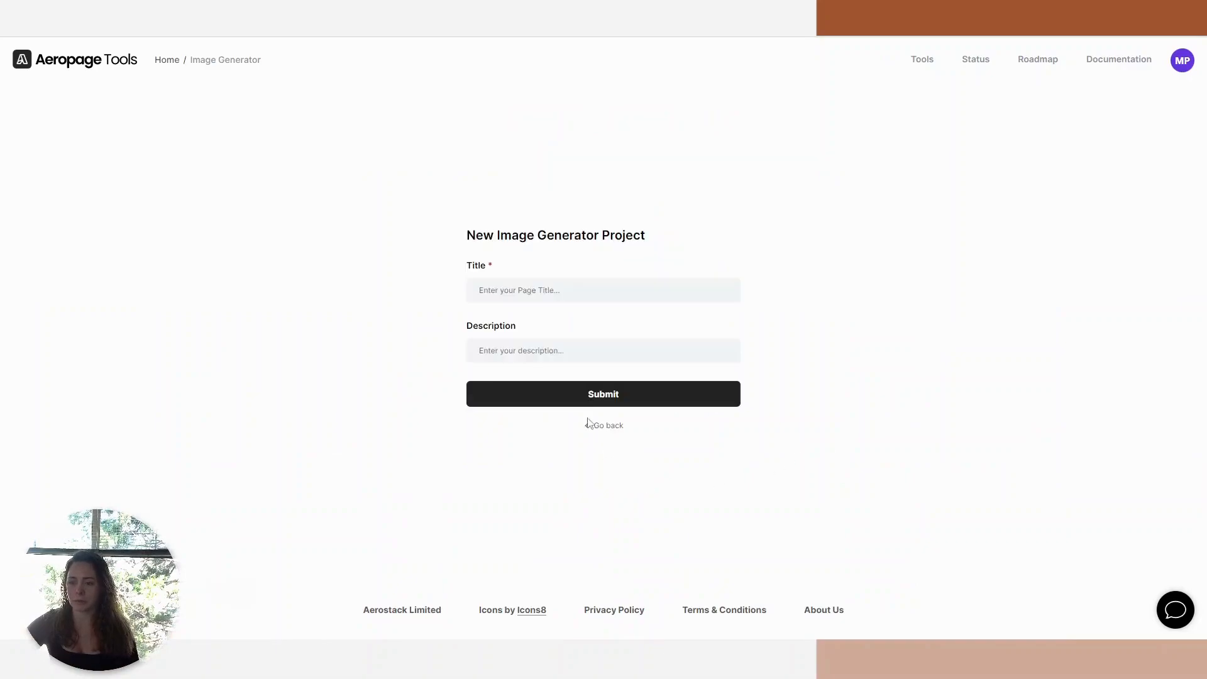
left_click(537, 299)
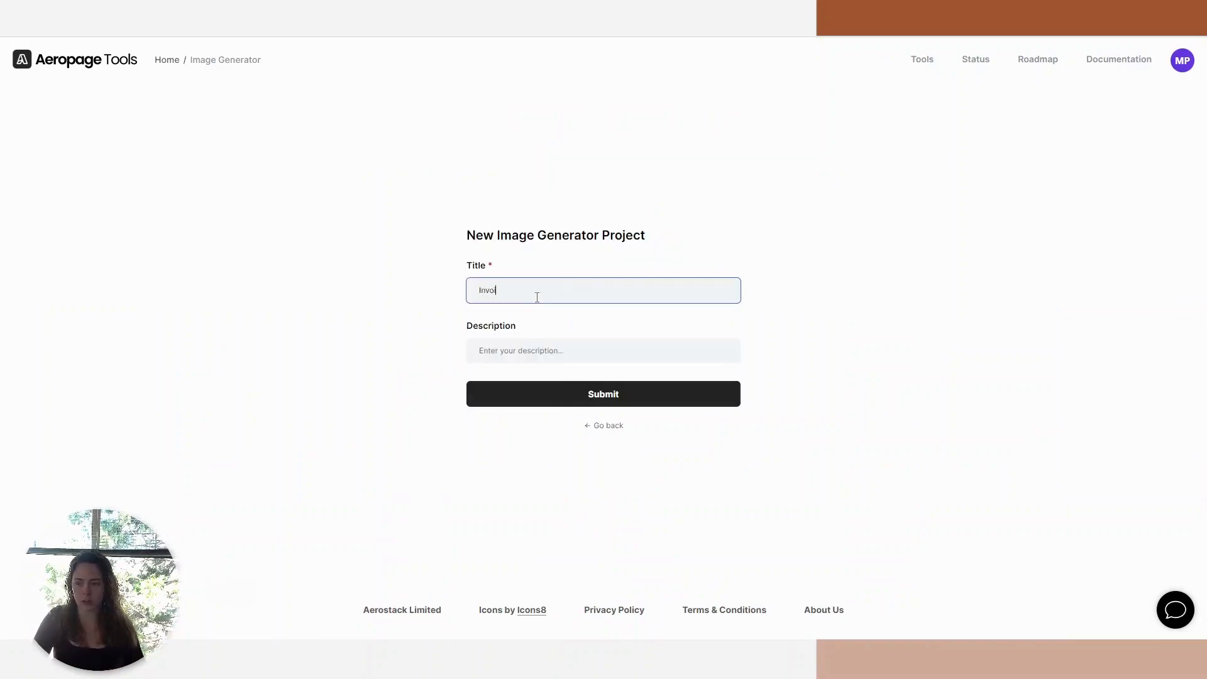
left_click(683, 397)
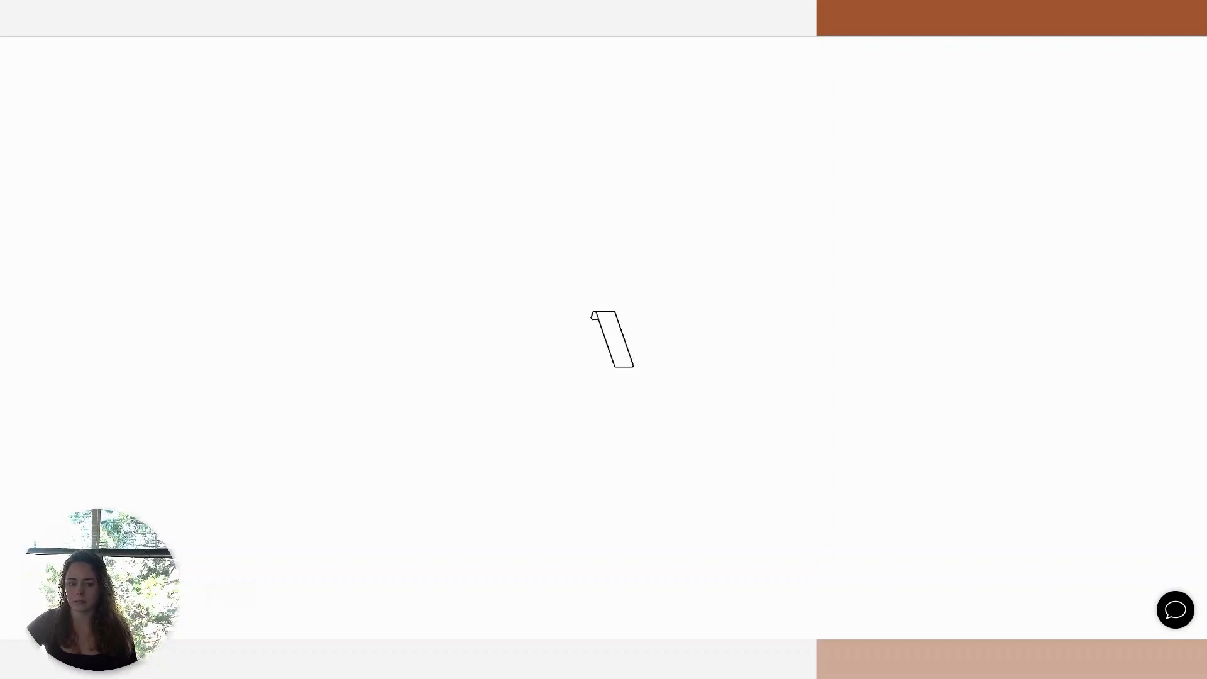
Connect the Invoice project to its Airtable data source using the copied connection details.
left_click(660, 343)
left_click(491, 334)
key("ctrl+v")
left_click(517, 388)
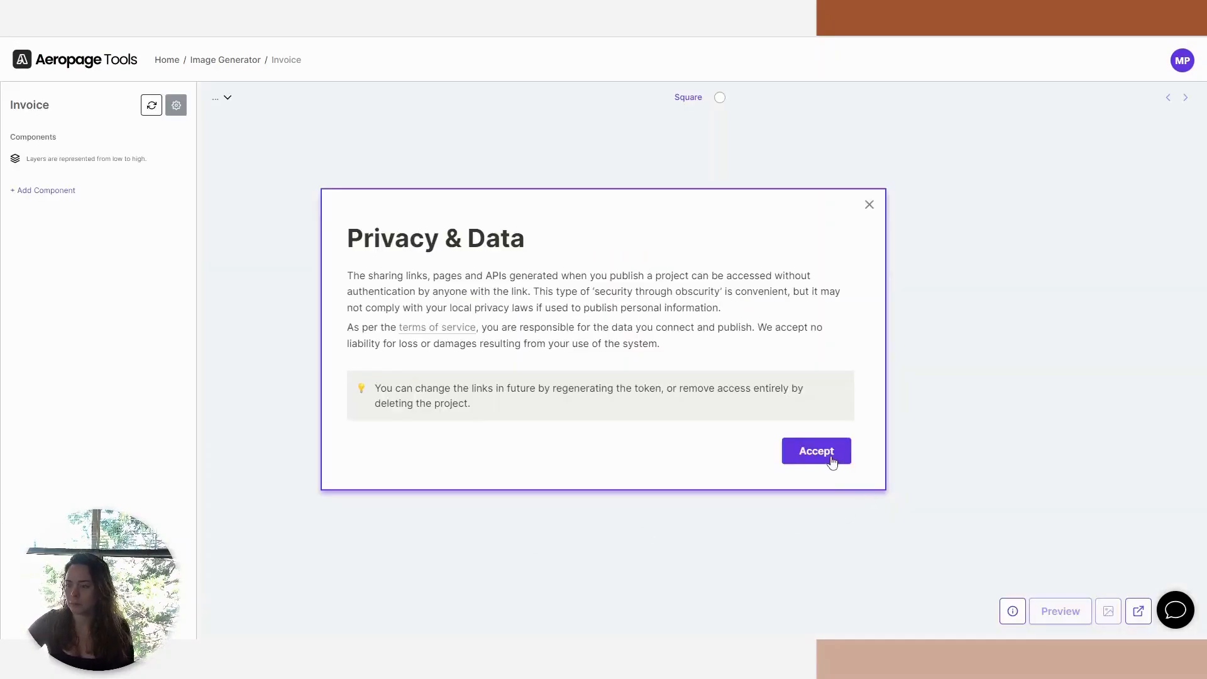
left_click(816, 451)
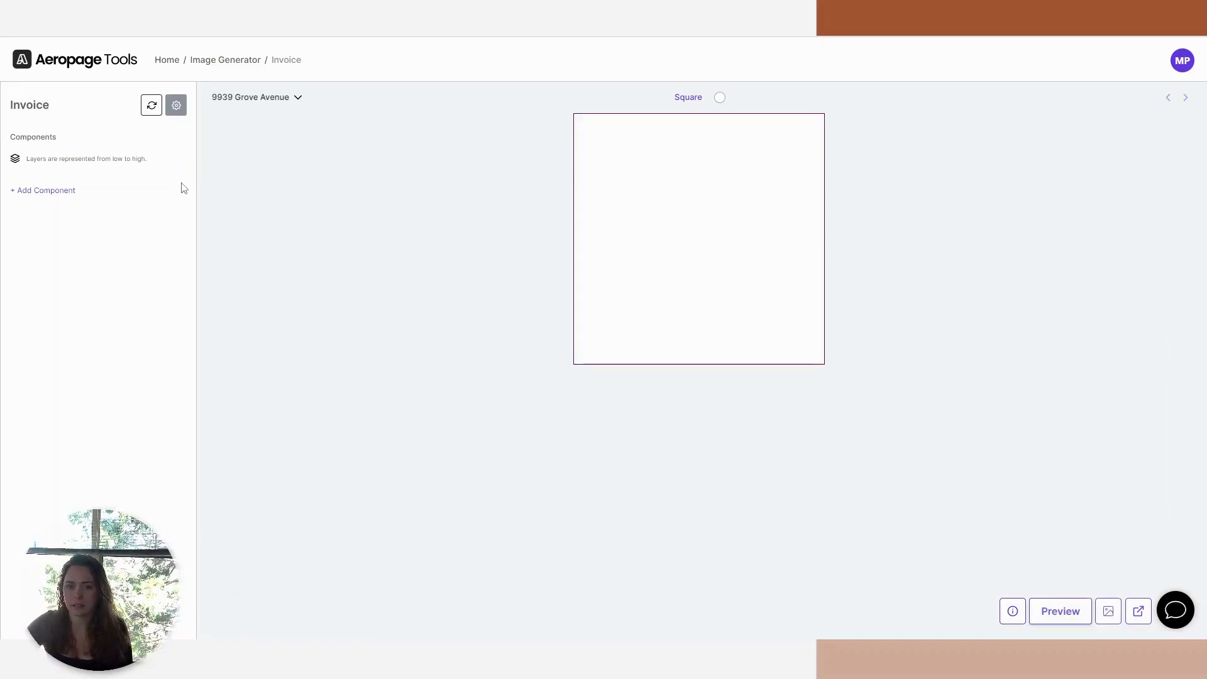
Set the invoice canvas to the Letter paper size, 816×1054.
left_click(686, 101)
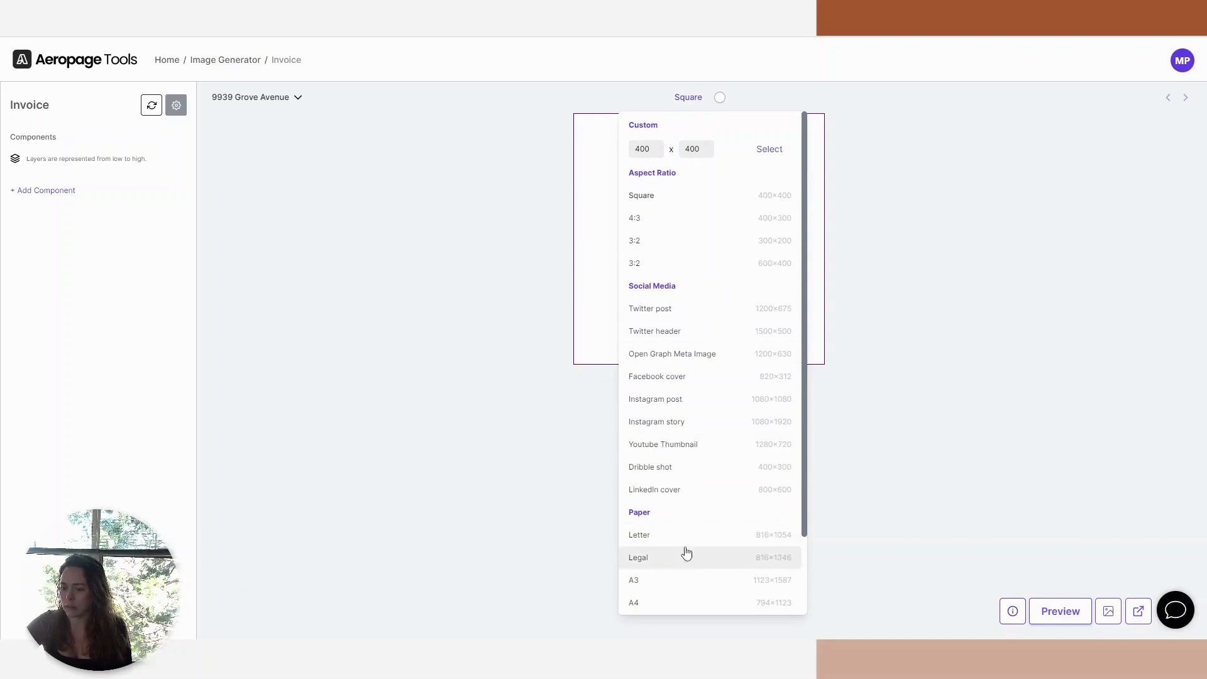
left_click(650, 542)
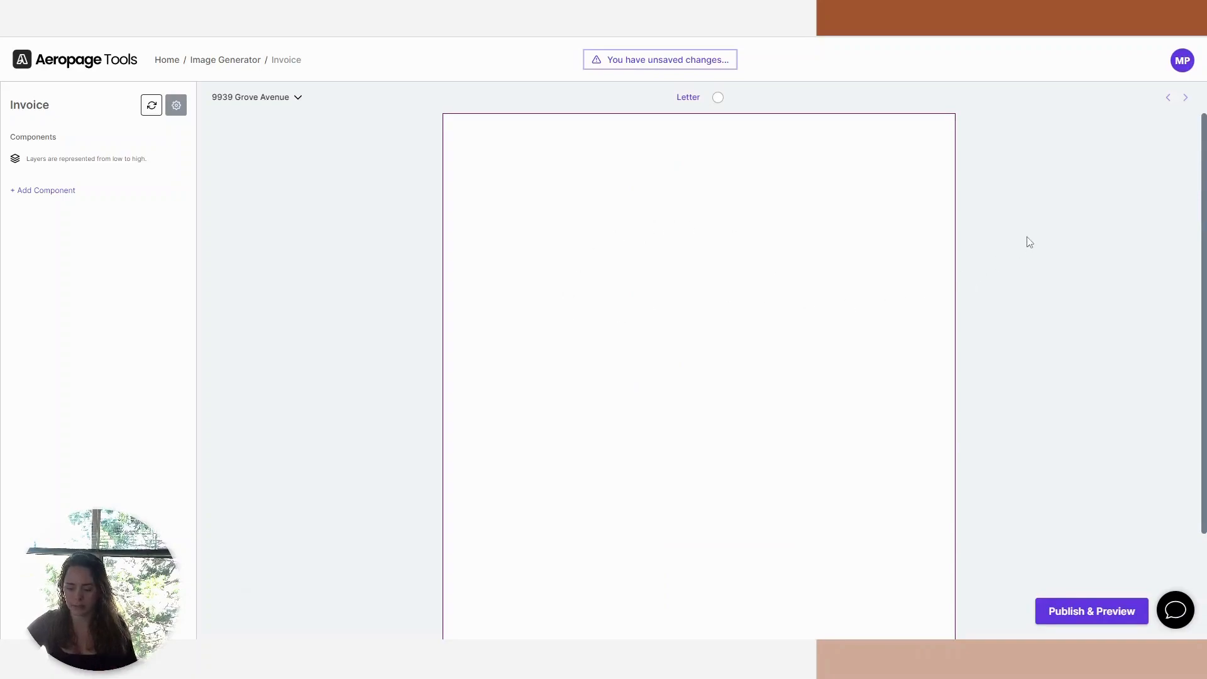
key("ctrl+minus")
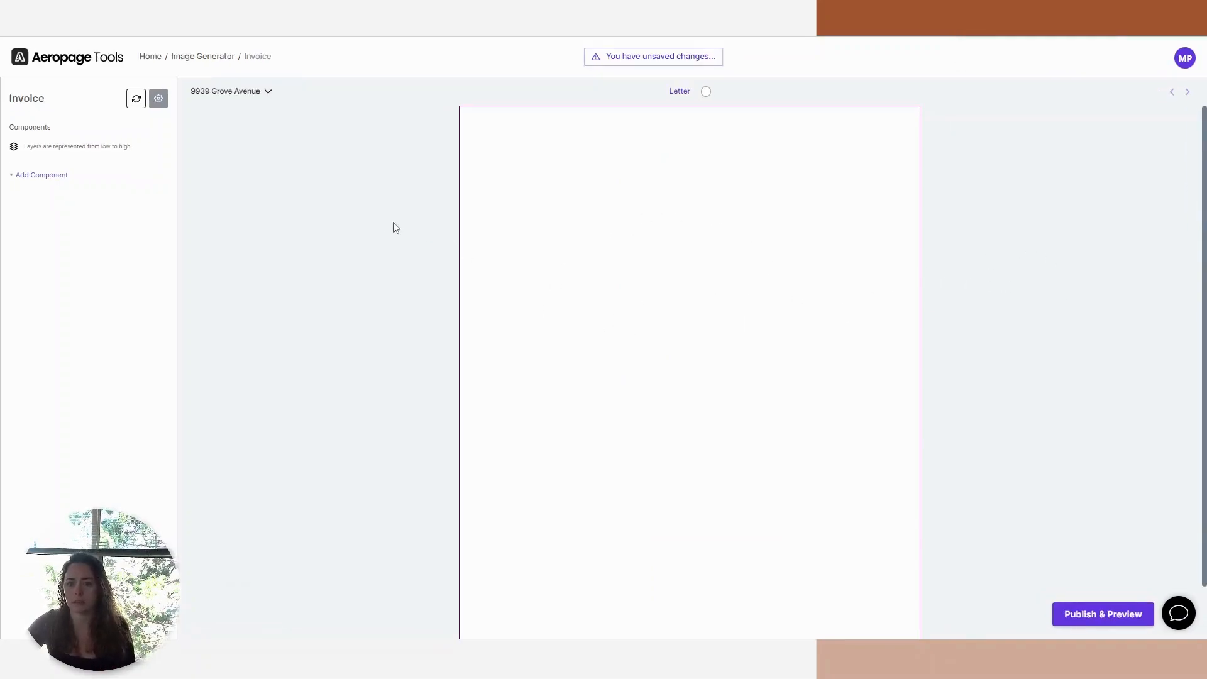
Compare the preview record list with the Airtable Properties view and look over the available component types.
left_click(255, 100)
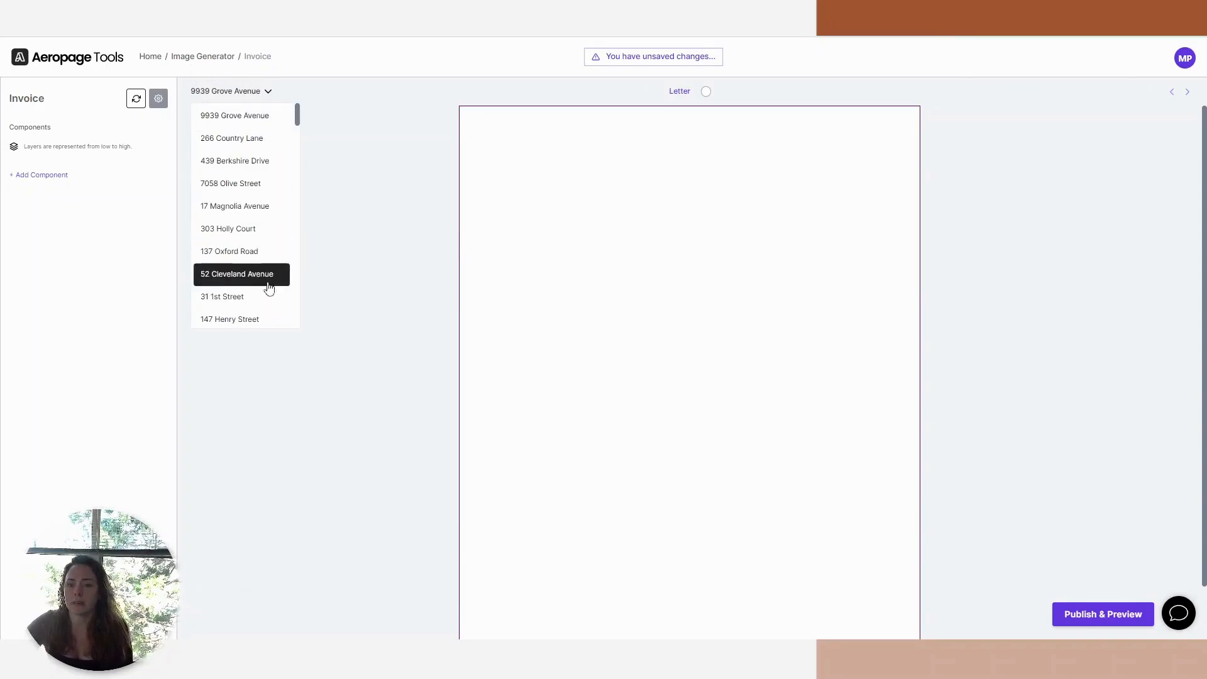
scroll(269, 142, "down", 5)
left_click(314, 25)
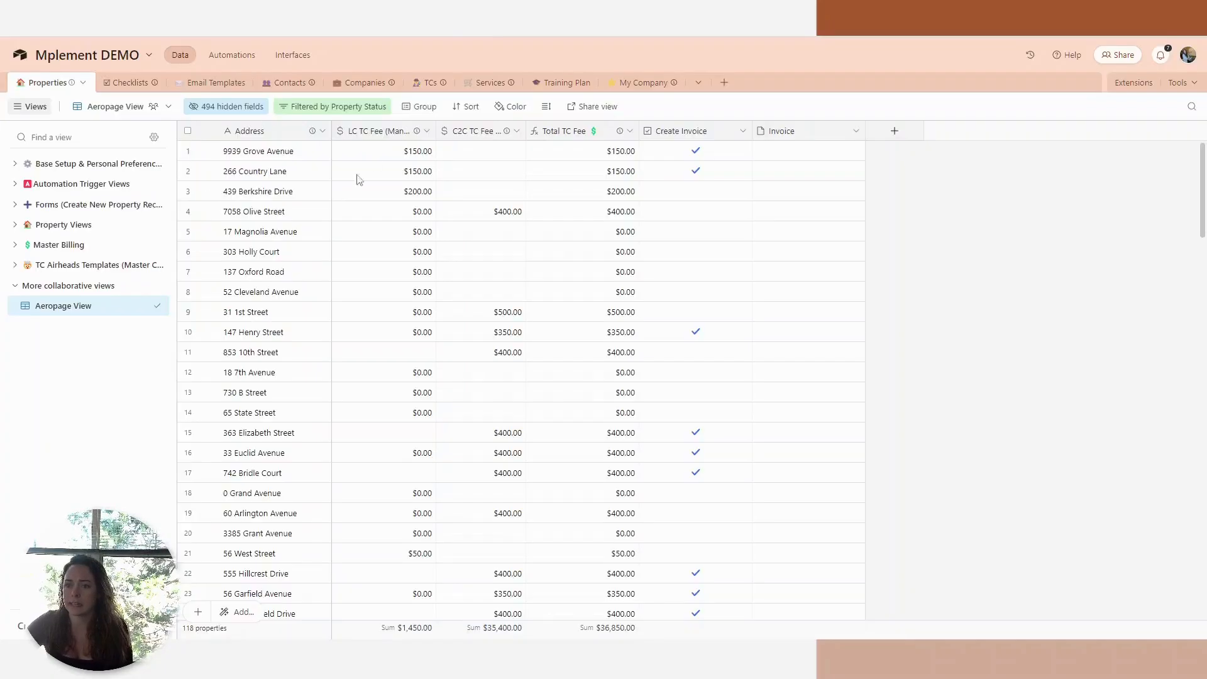
left_click(145, 25)
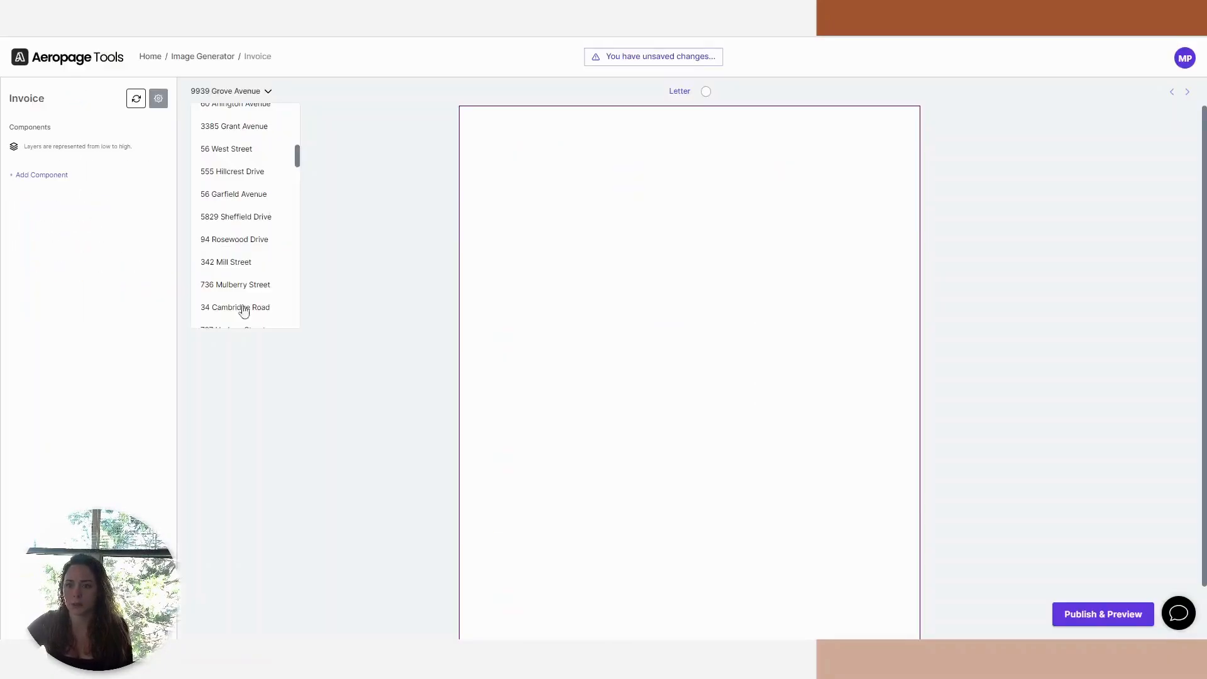
left_click(978, 275)
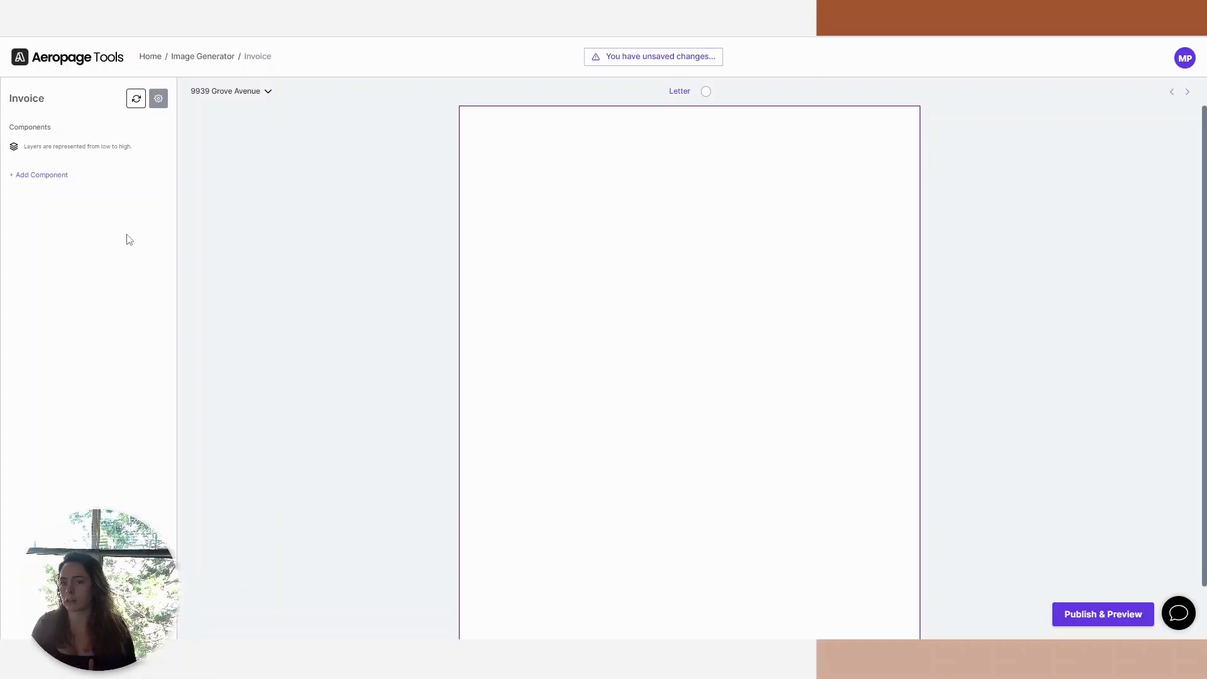
left_click(62, 176)
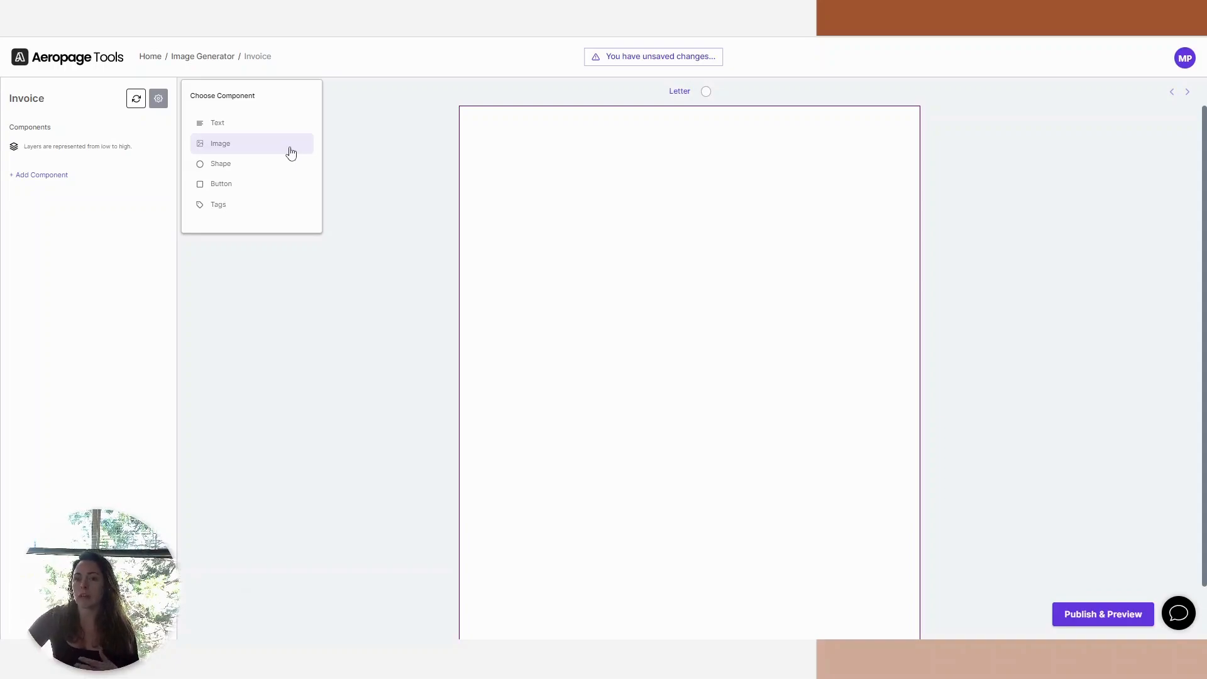
left_click(382, 334)
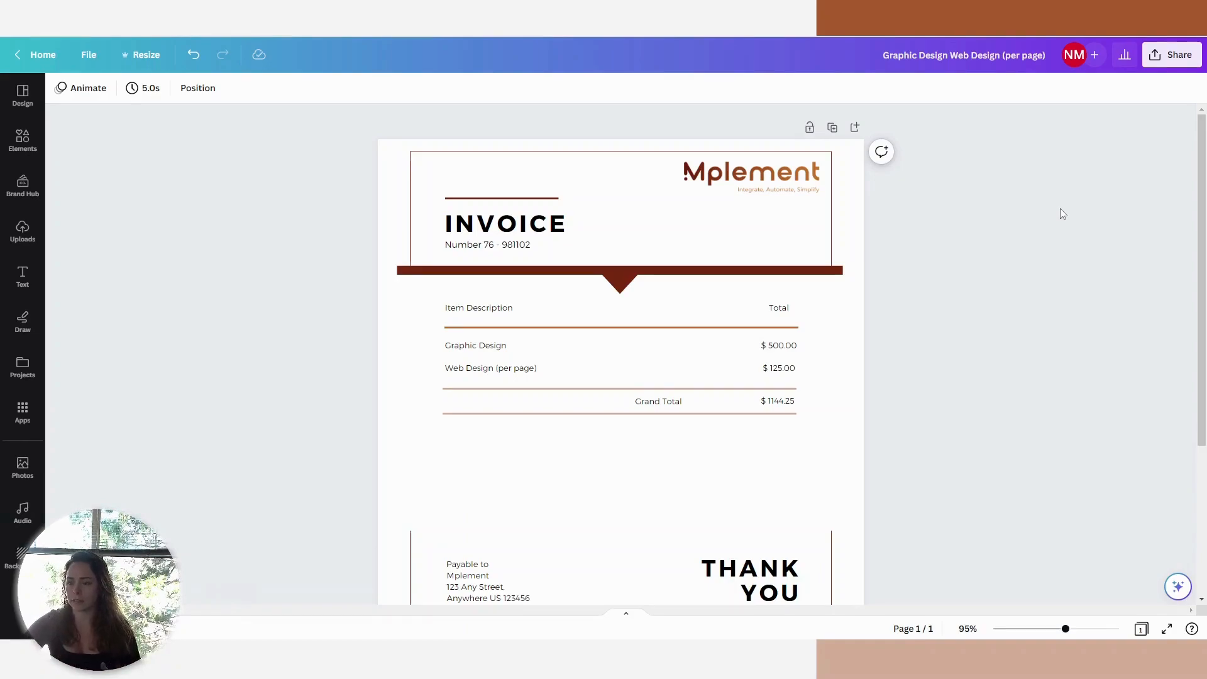
In the Canva invoice design, replace the two item descriptions with "Listing Coordination" and "Escrow Coordination".
left_click_drag(1204, 169, 1205, 194)
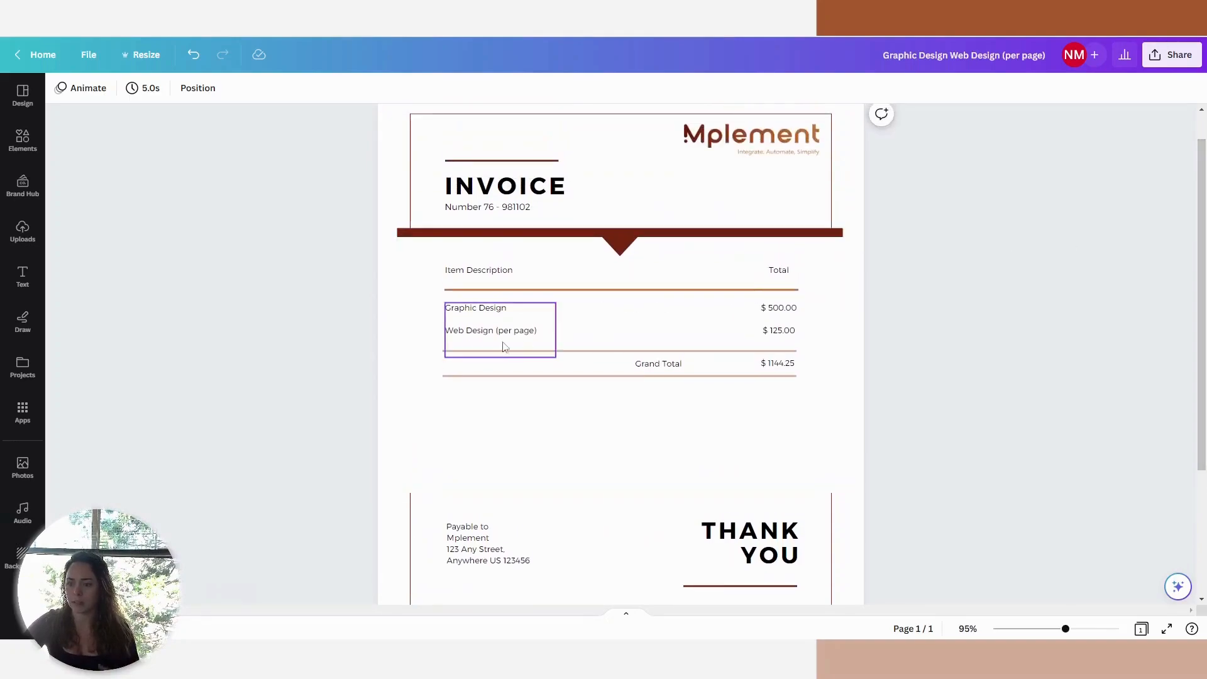
triple_click(483, 309)
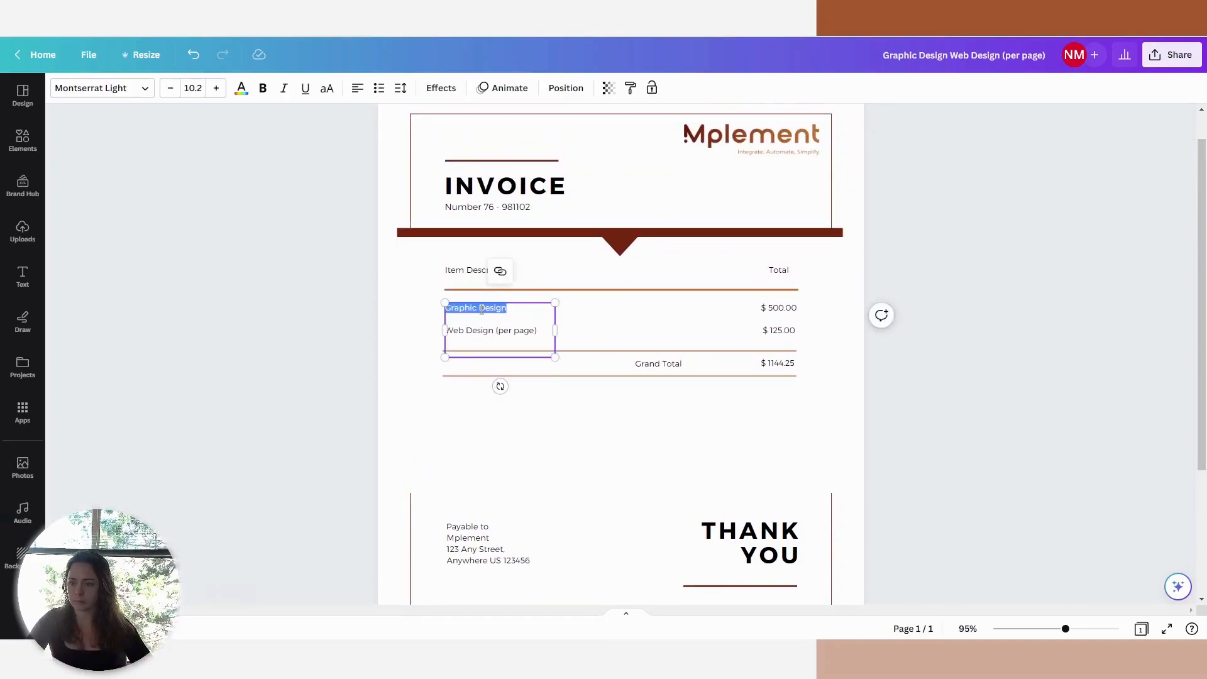
type("Listin")
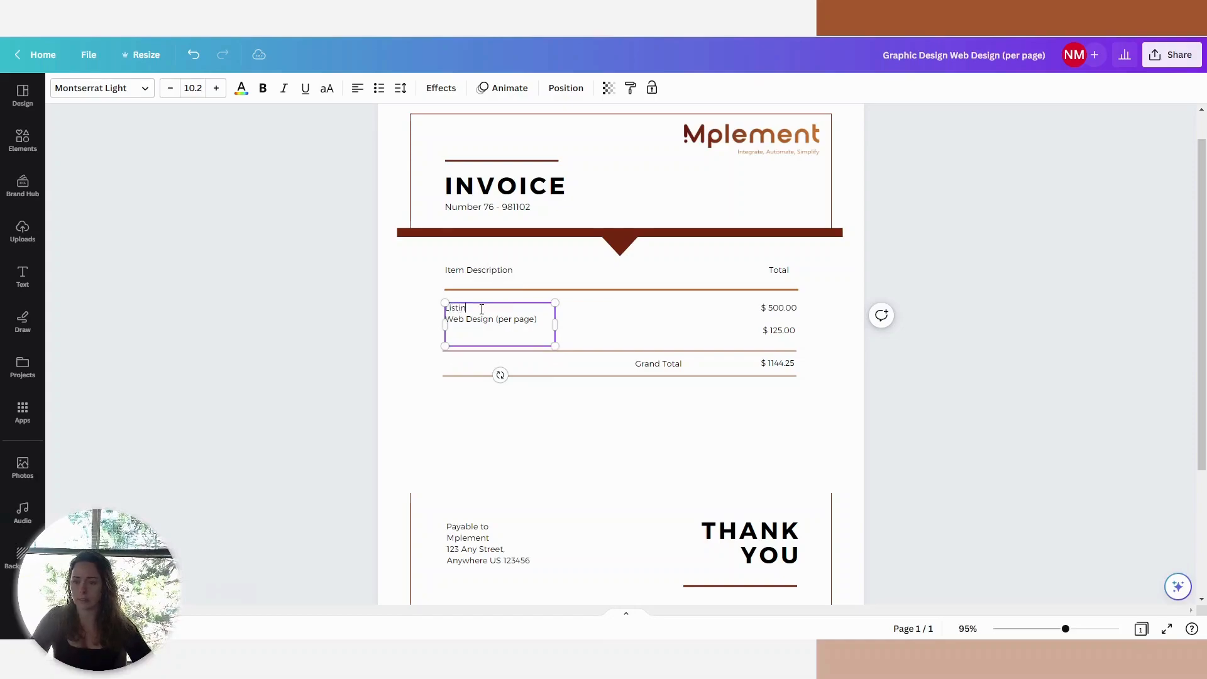
type("g Colordination")
key("Return")
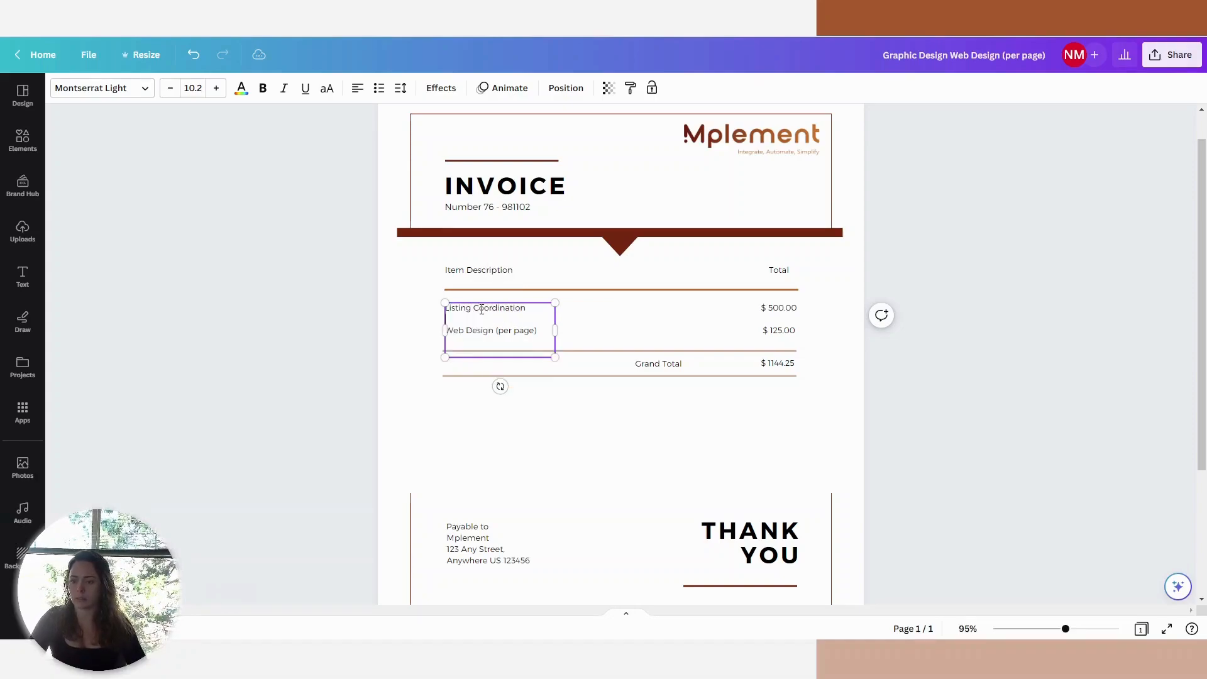
triple_click(508, 336)
type("Escrow Coordination")
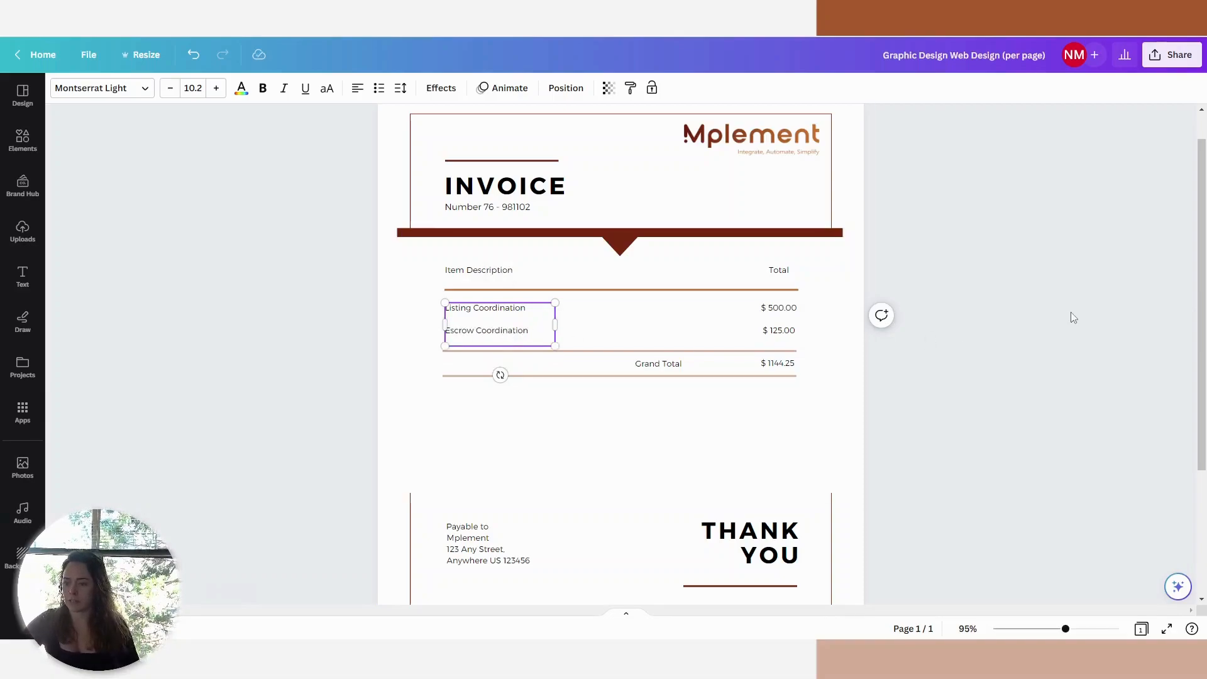
left_click(1070, 311)
Duplicate the invoice page and remove the invoice number after the word "Number" on the copy.
scroll(903, 329, "up", 1)
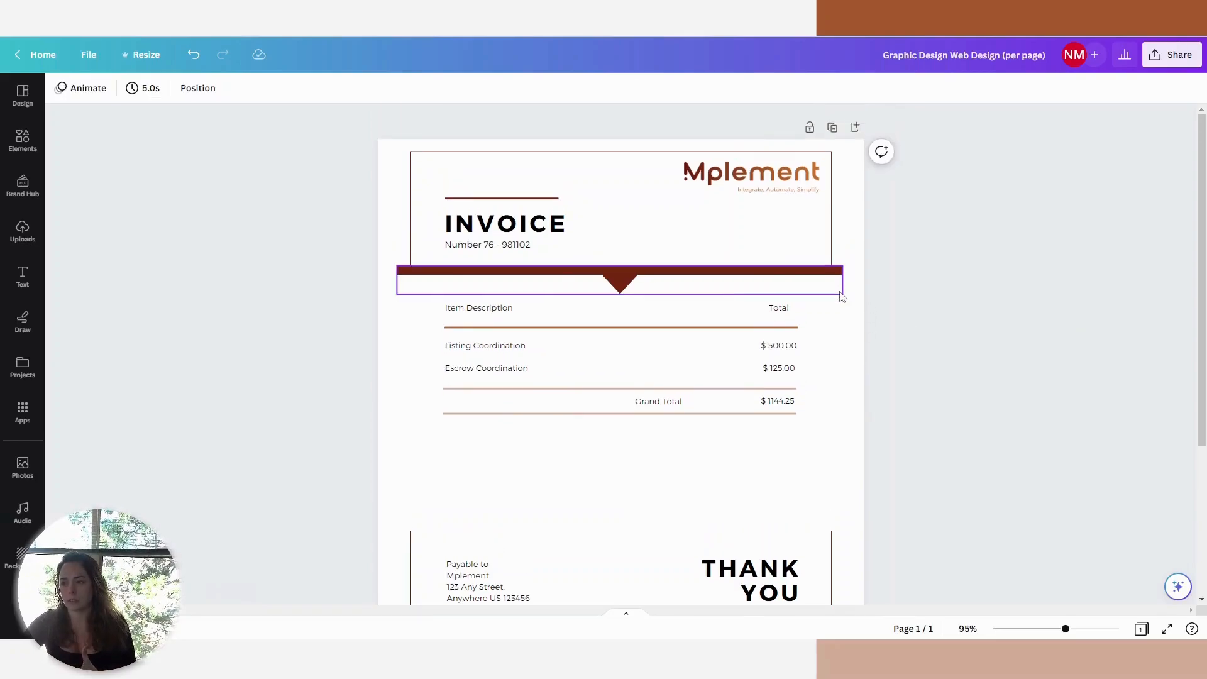
scroll(842, 296, "down", 3)
scroll(846, 302, "up", 3)
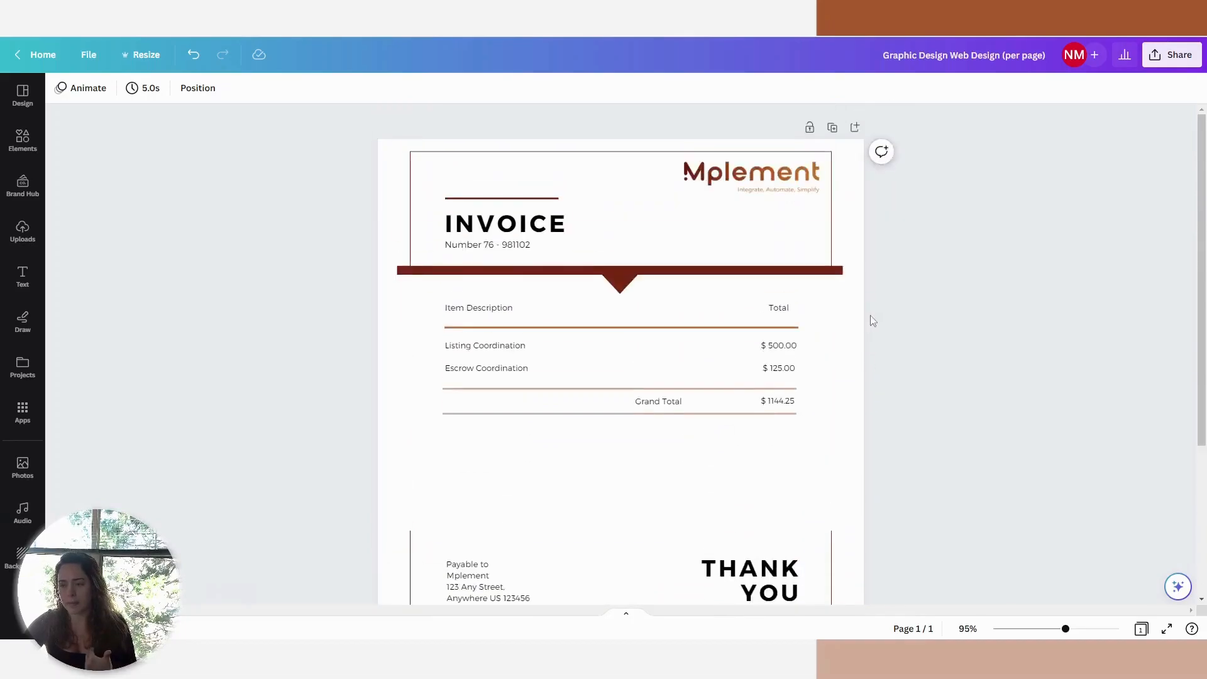
left_click(833, 128)
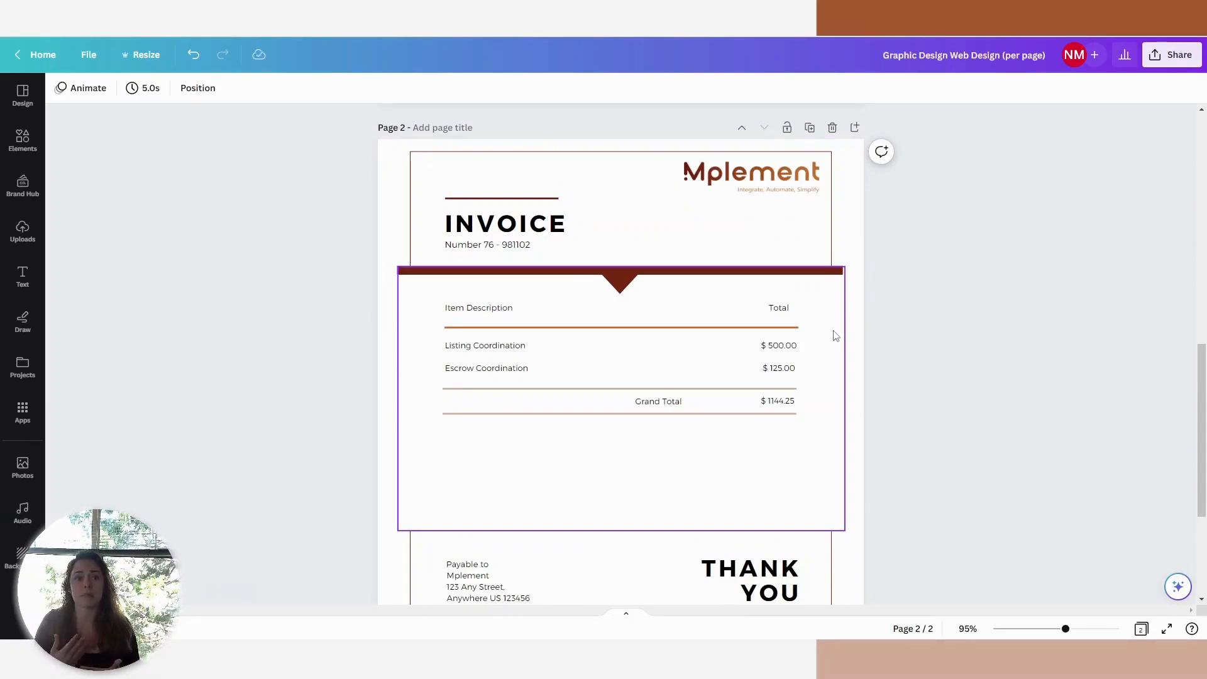
double_click(532, 246)
left_click(533, 245)
key("ctrl+shift+Left")
key("ctrl+shift+Left")
key("ctrl+shift+Left")
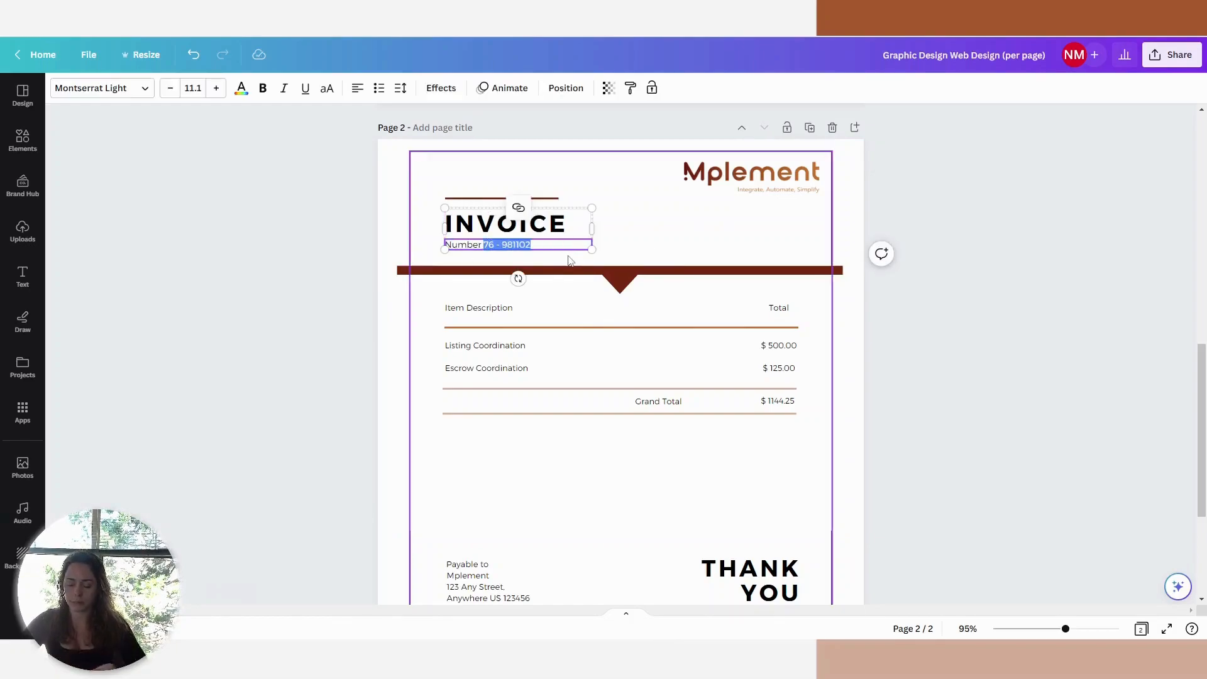
key("BackSpace")
left_click(942, 329)
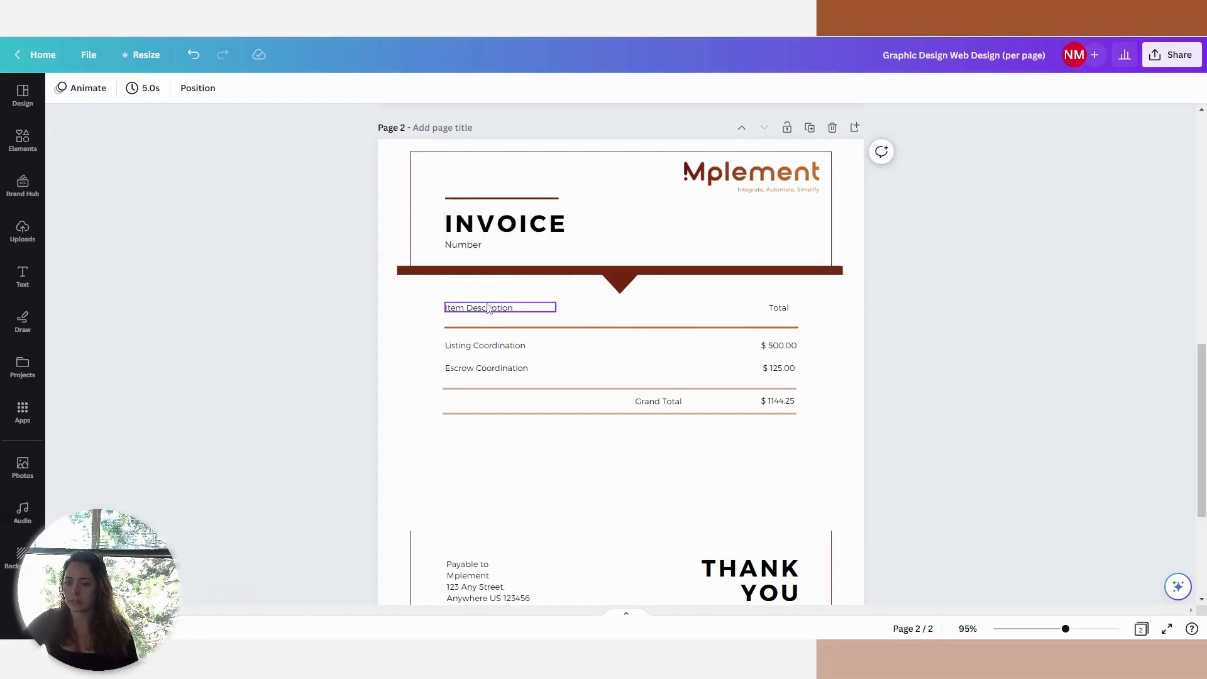
Delete the item amounts and the grand total amount from page 2.
left_click(764, 378)
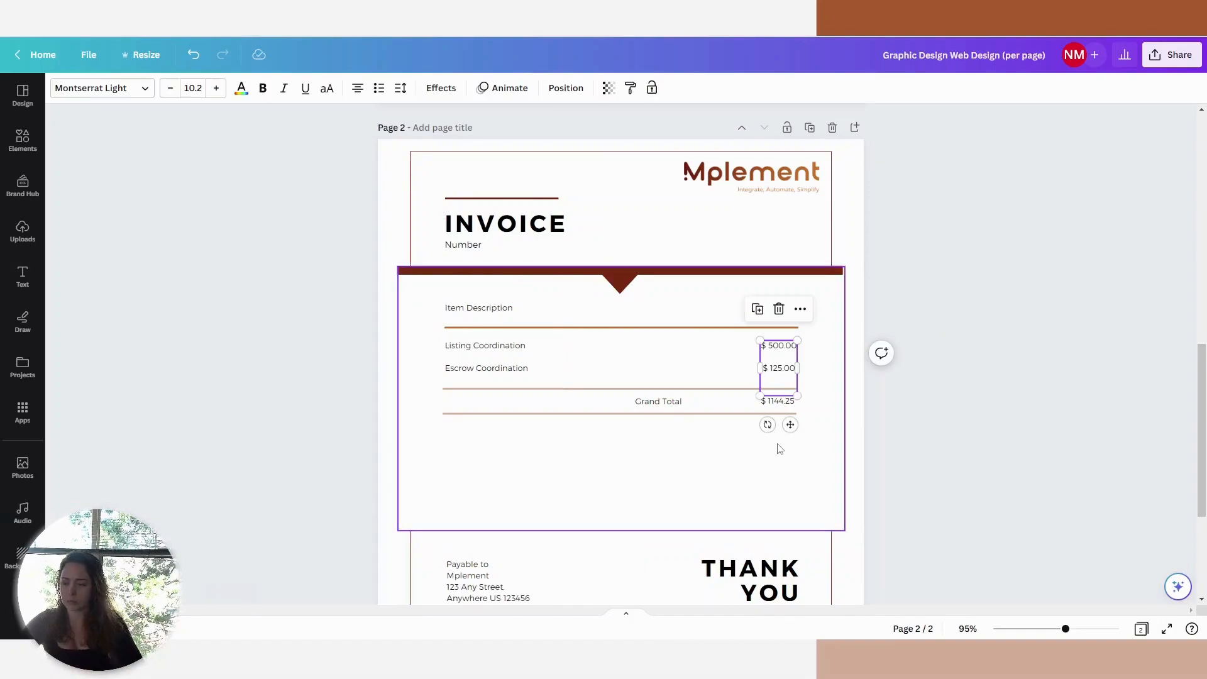
key("Delete")
left_click(778, 401)
key("Delete")
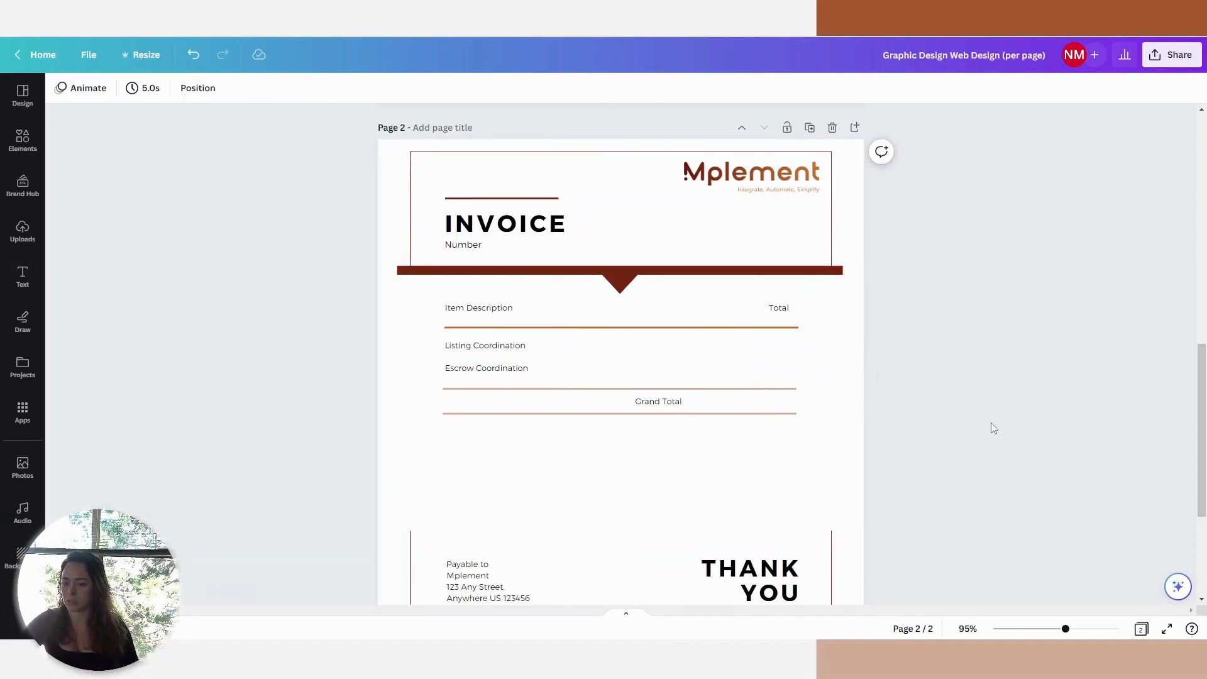
Download only page 2 of the invoice design as a PNG.
mouse_move(1201, 379)
left_mouse_down()
mouse_move(1202, 454)
mouse_move(1170, 250)
mouse_move(1181, 380)
left_mouse_up()
left_click(1173, 55)
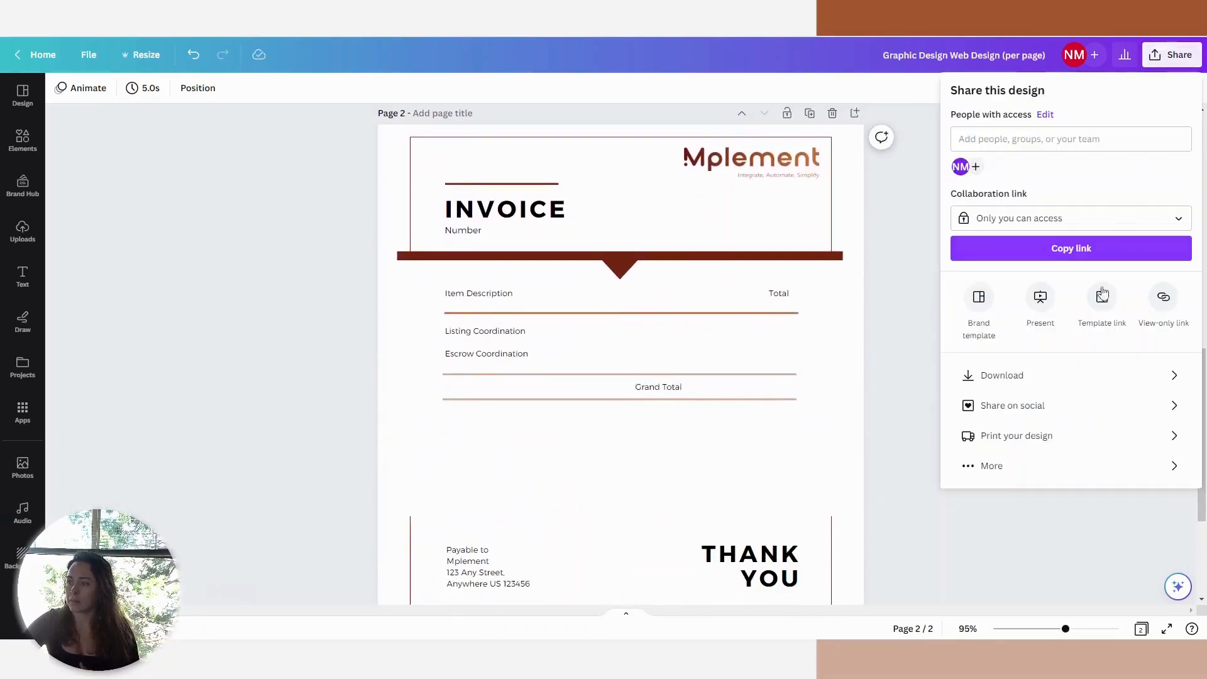
left_click(1034, 378)
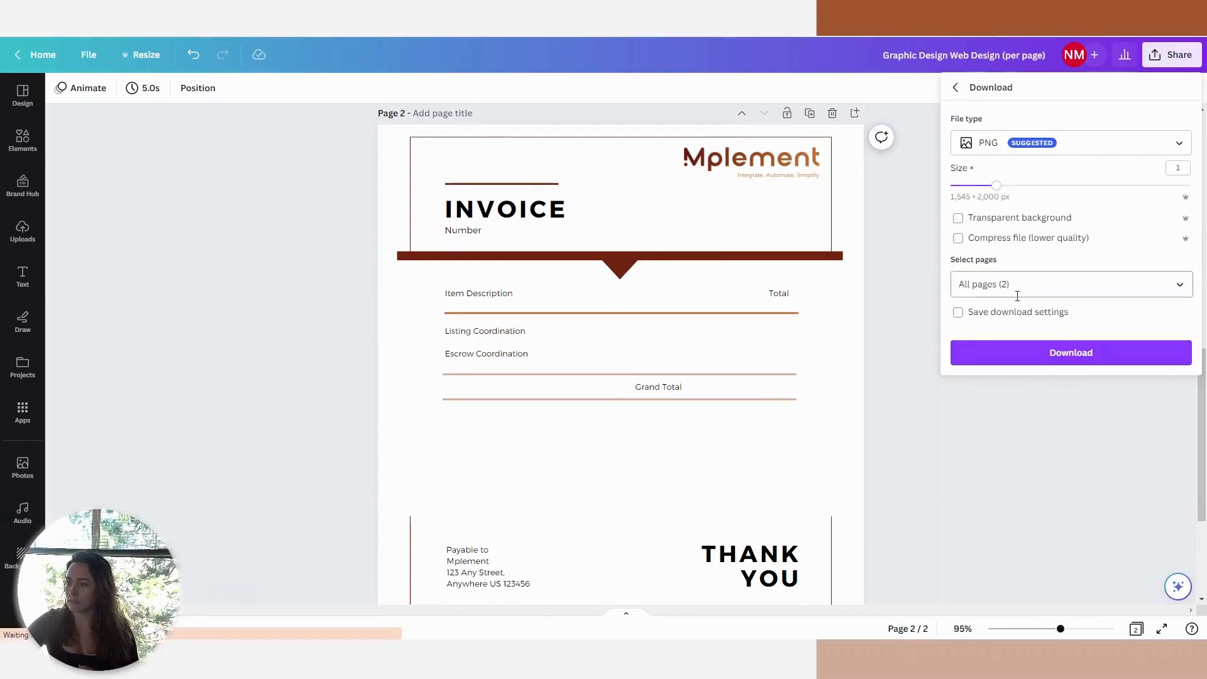
left_click(1016, 286)
left_click(1005, 321)
left_click(1008, 392)
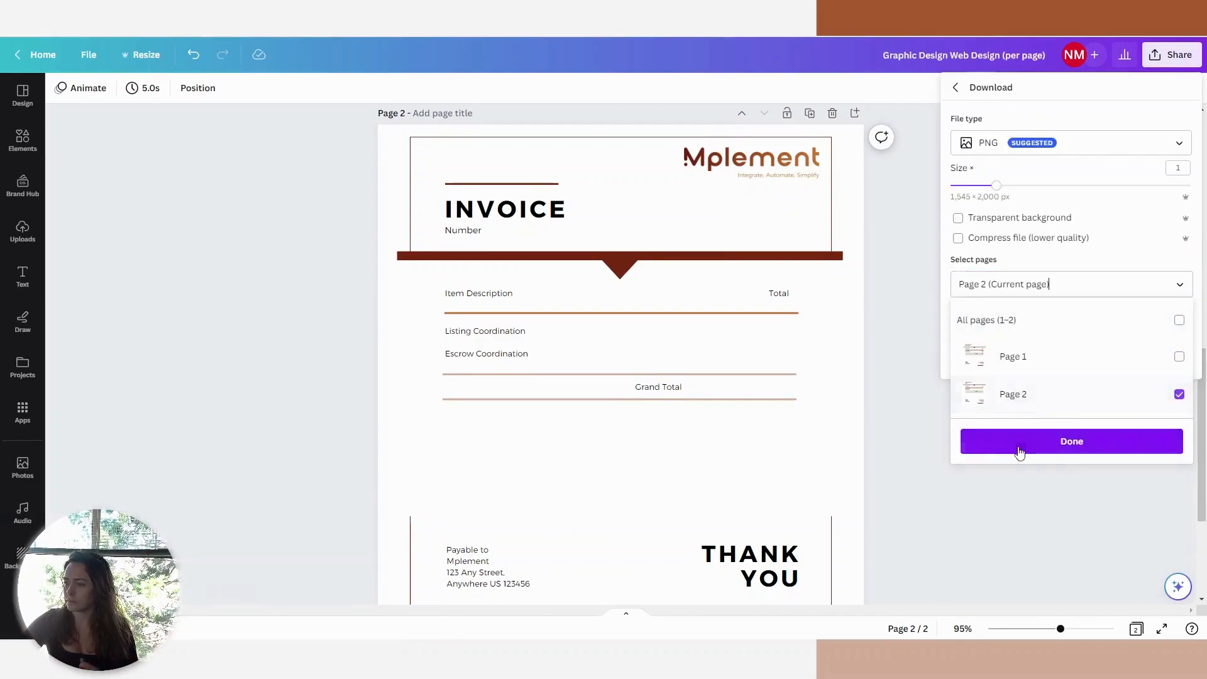
left_click(1068, 443)
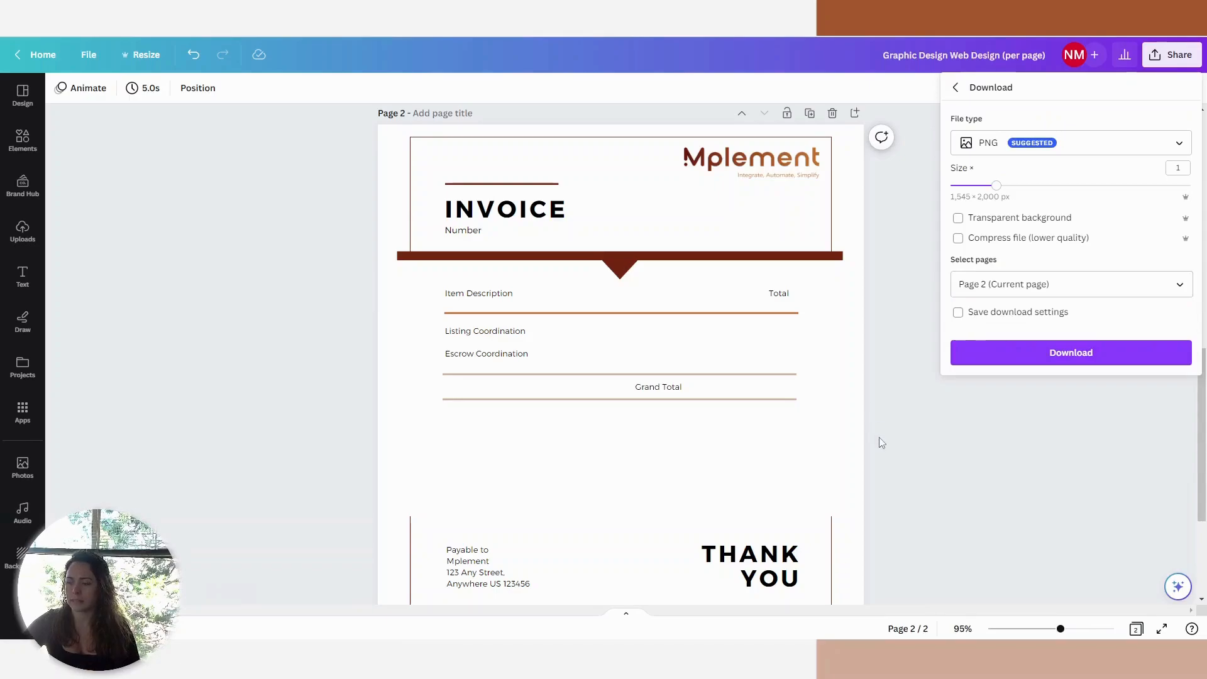
left_click(1060, 355)
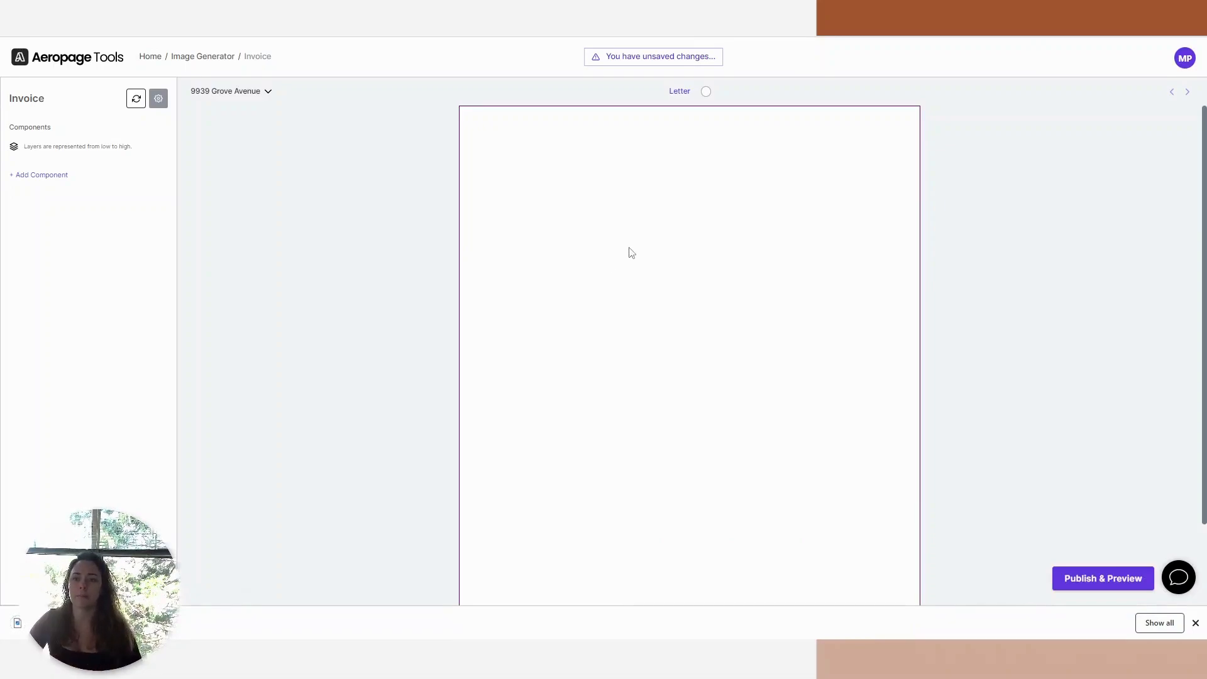
Switch to Imgur and upload the downloaded invoice PNG as a new post.
left_click(373, 14)
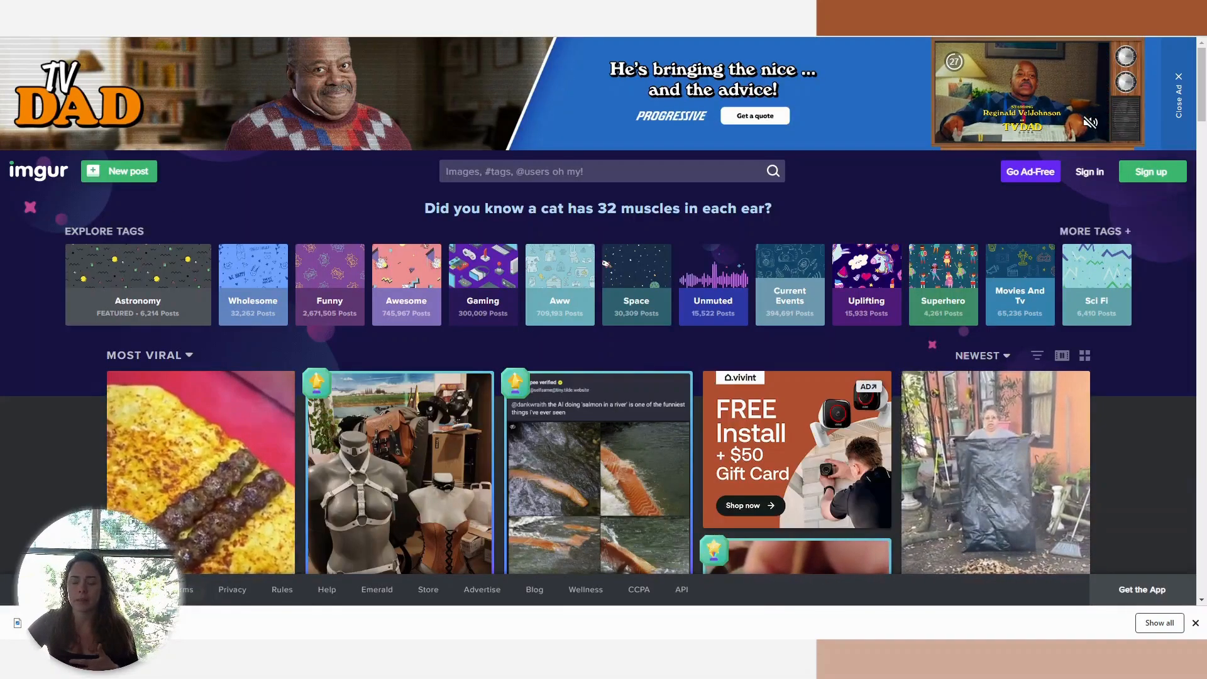
left_click(129, 176)
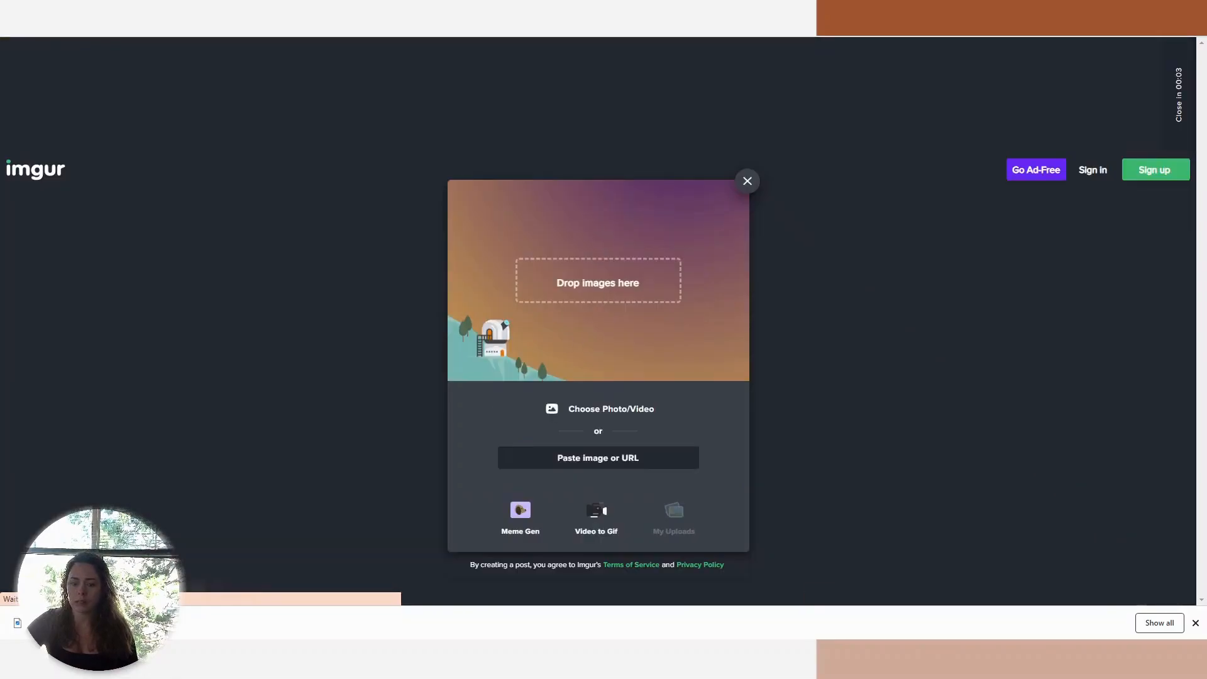
left_click_drag(58, 623, 583, 275)
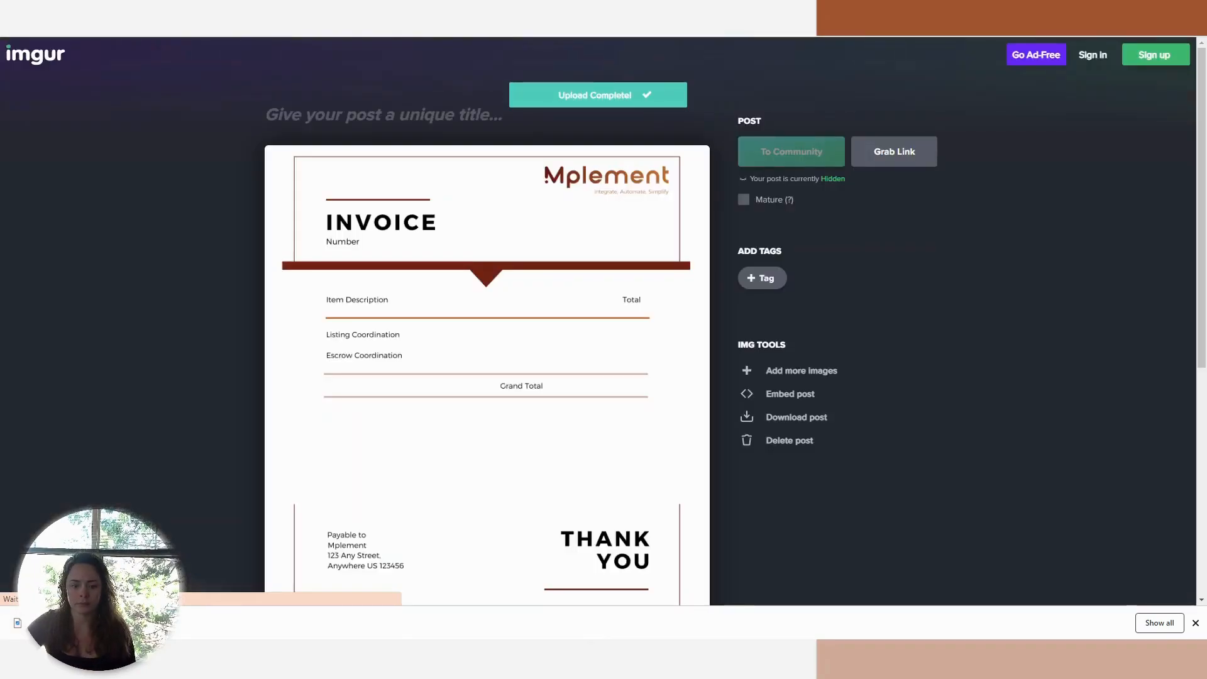
Copy the image address of the uploaded invoice picture in the Imgur post.
scroll(647, 327, "down", 6)
scroll(648, 327, "up", 6)
right_click(457, 333)
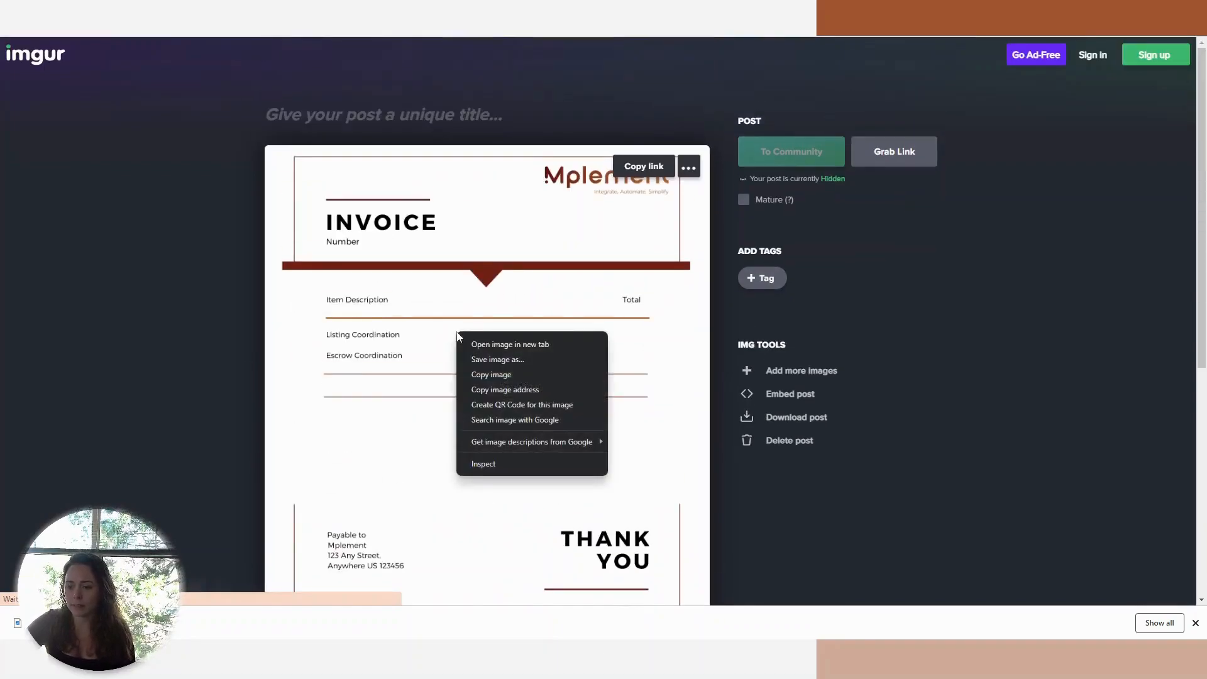
left_click(550, 394)
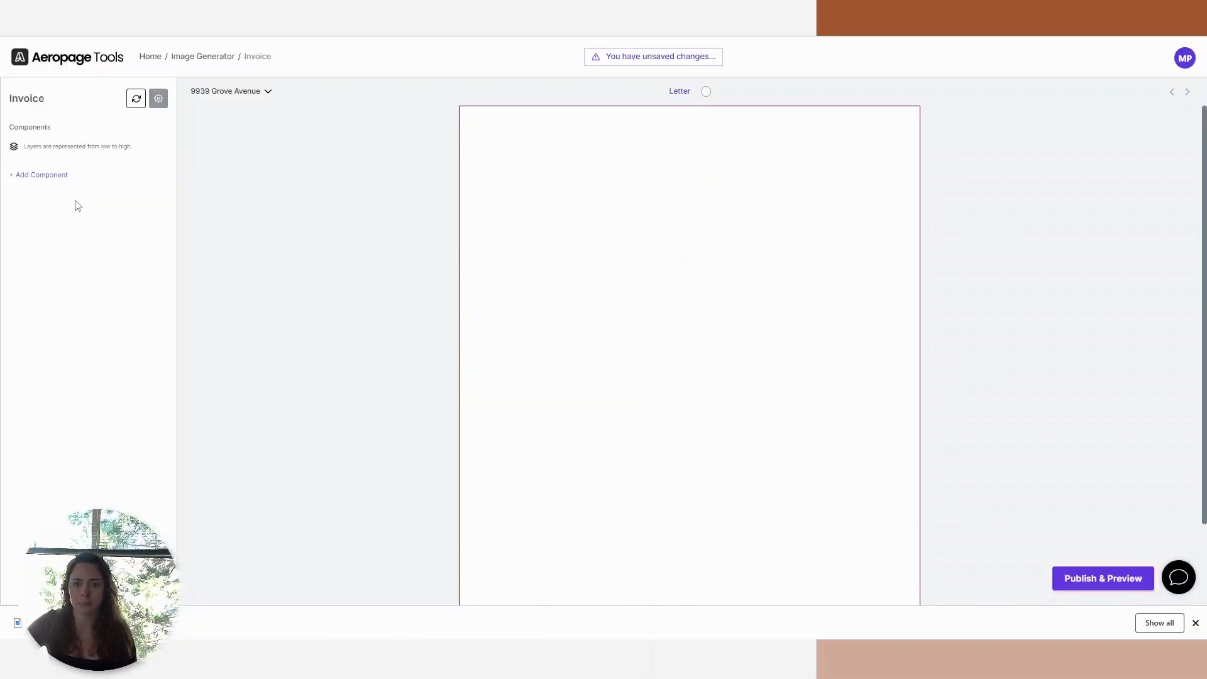
Switch to the Aeropage Invoice image and add an Image component with the copied Imgur address as its source.
left_click(38, 181)
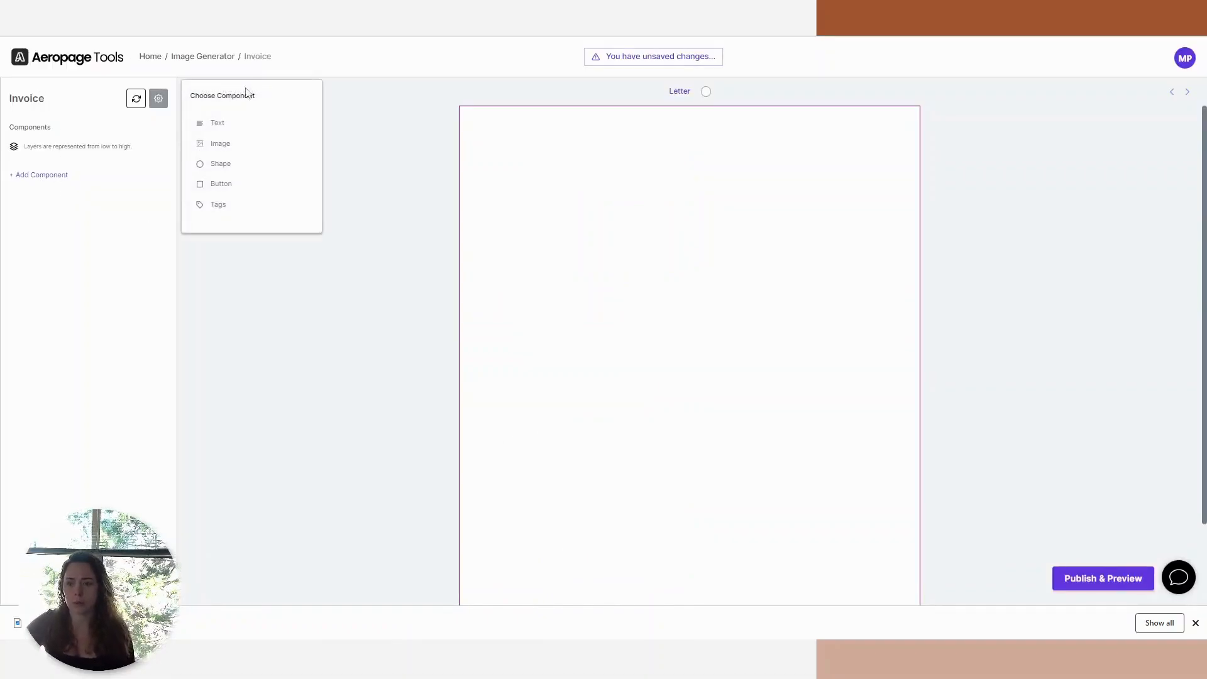
left_click(243, 151)
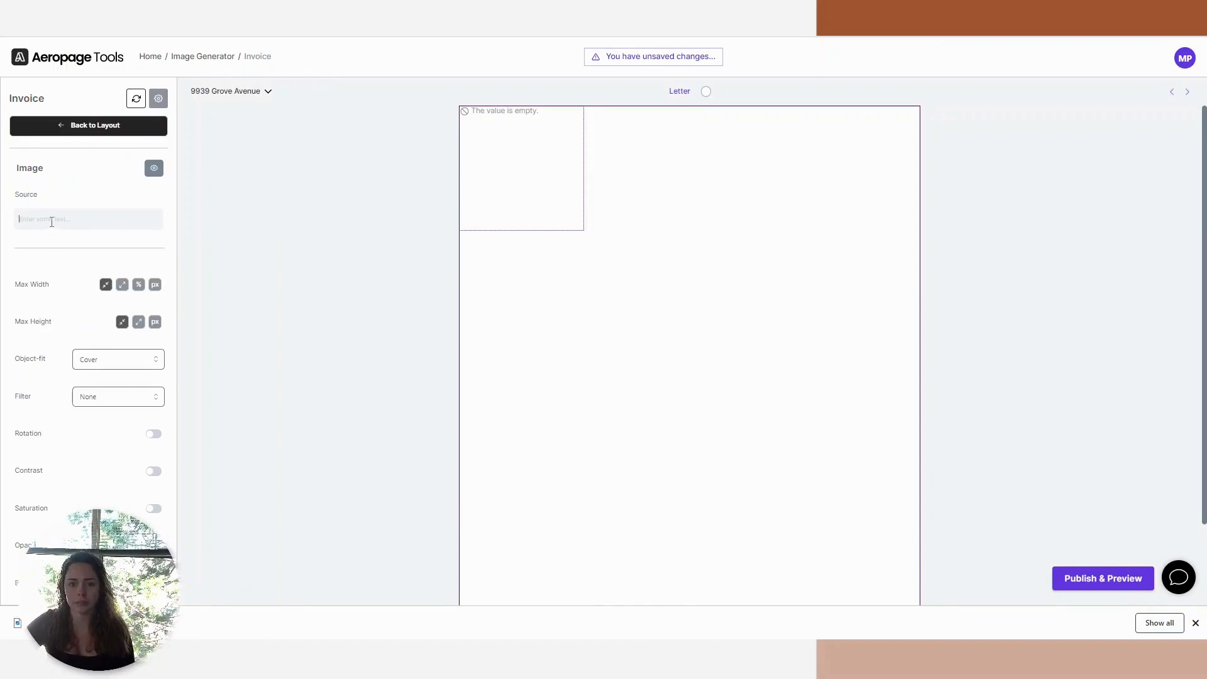
key("ctrl+v")
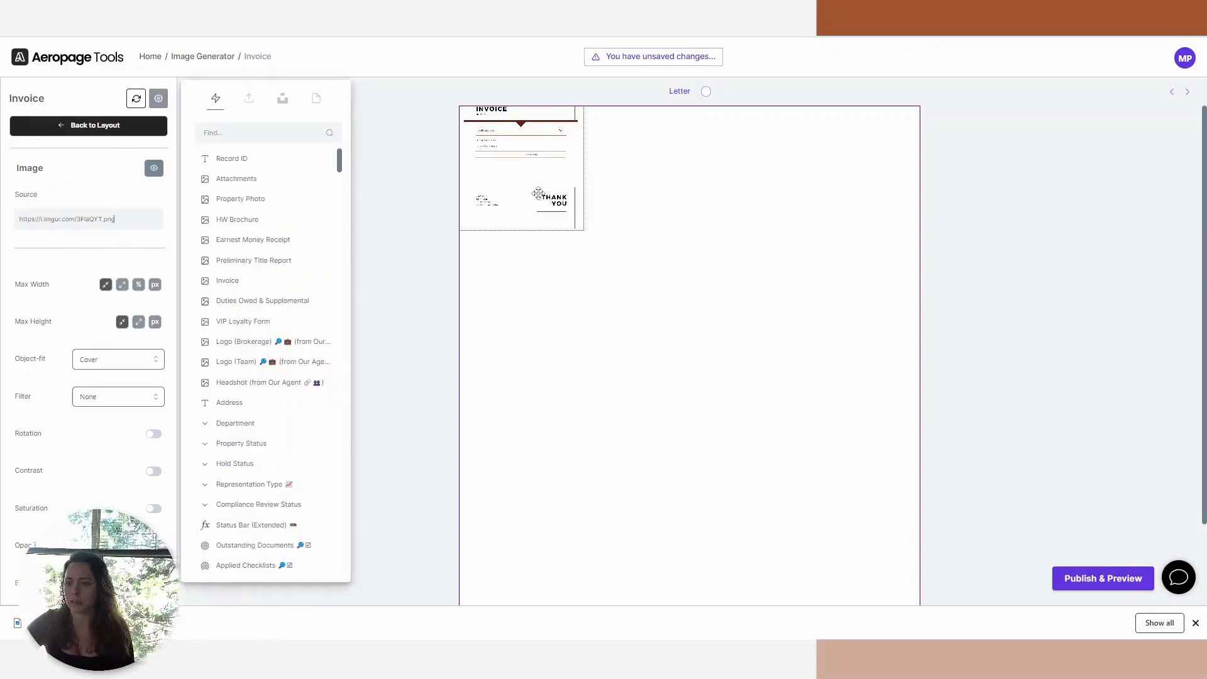
left_click(584, 230)
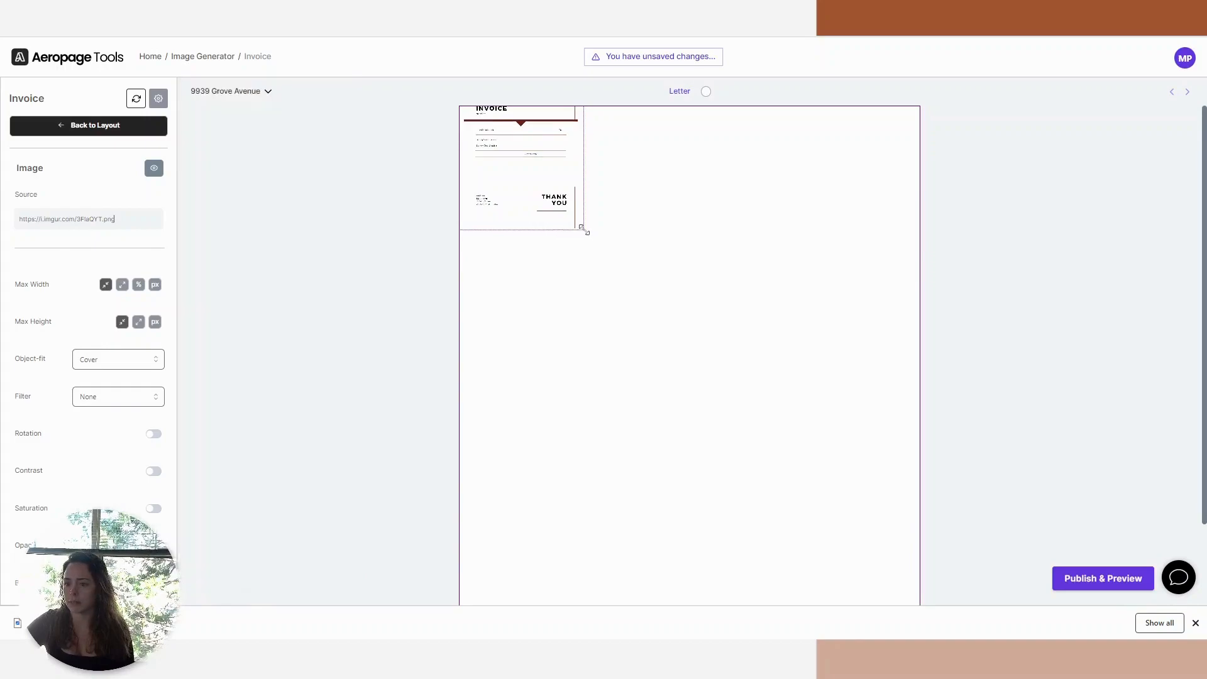
Set the invoice image's max width and max height to max so it fills the page, and return to the component list.
left_click(122, 285)
left_click(138, 323)
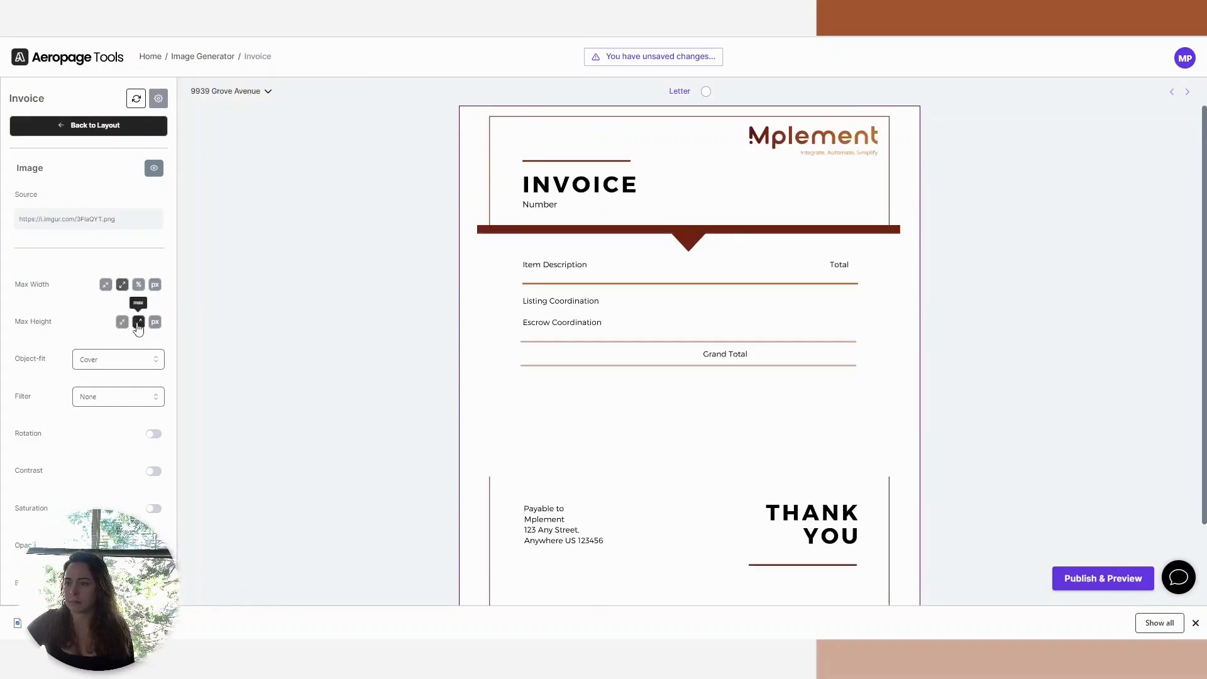
scroll(959, 293, "down", 2)
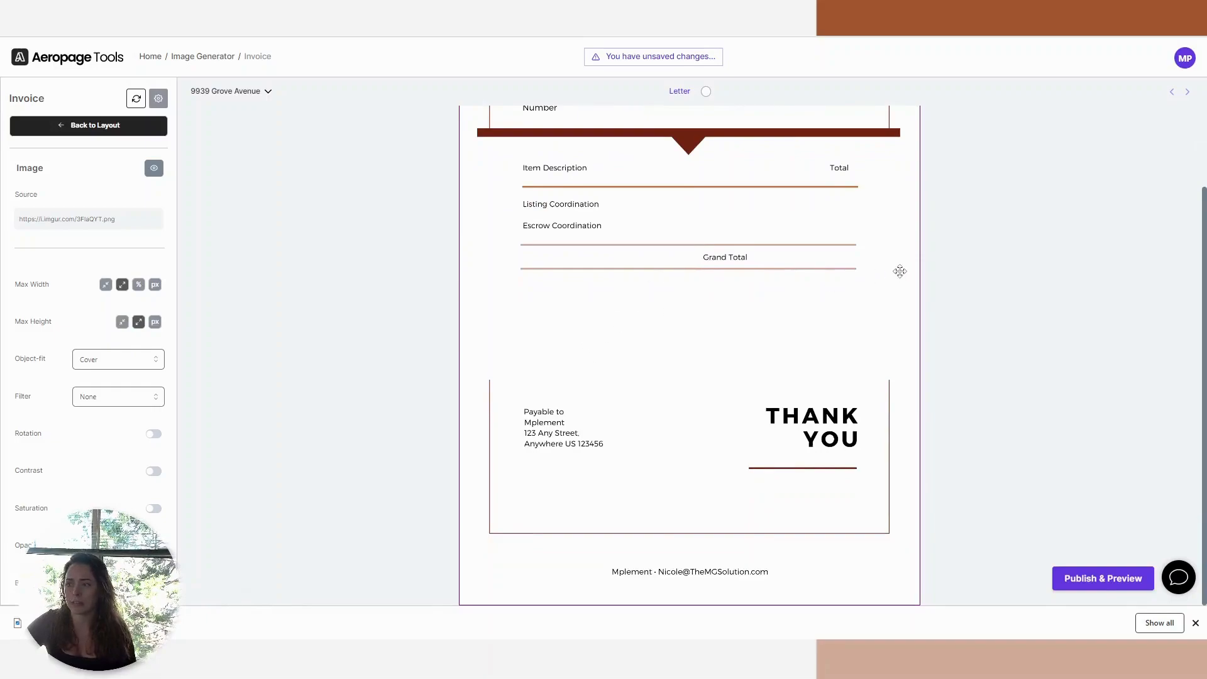
scroll(899, 270, "up", 2)
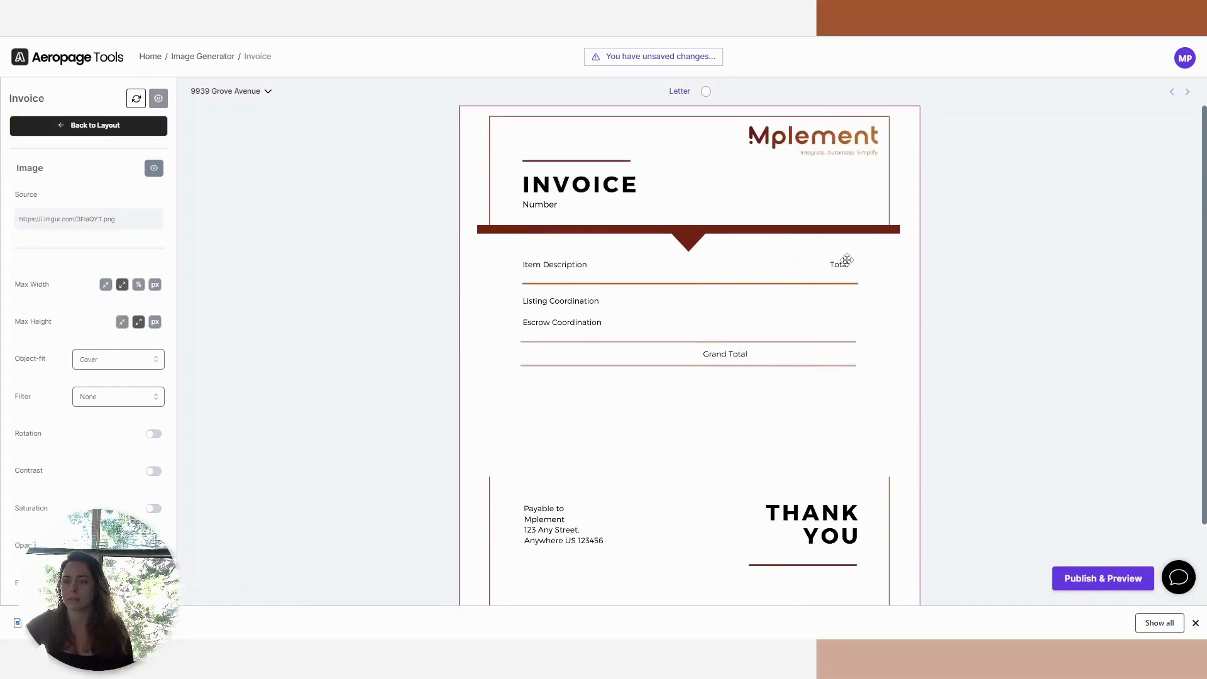
left_click(1195, 624)
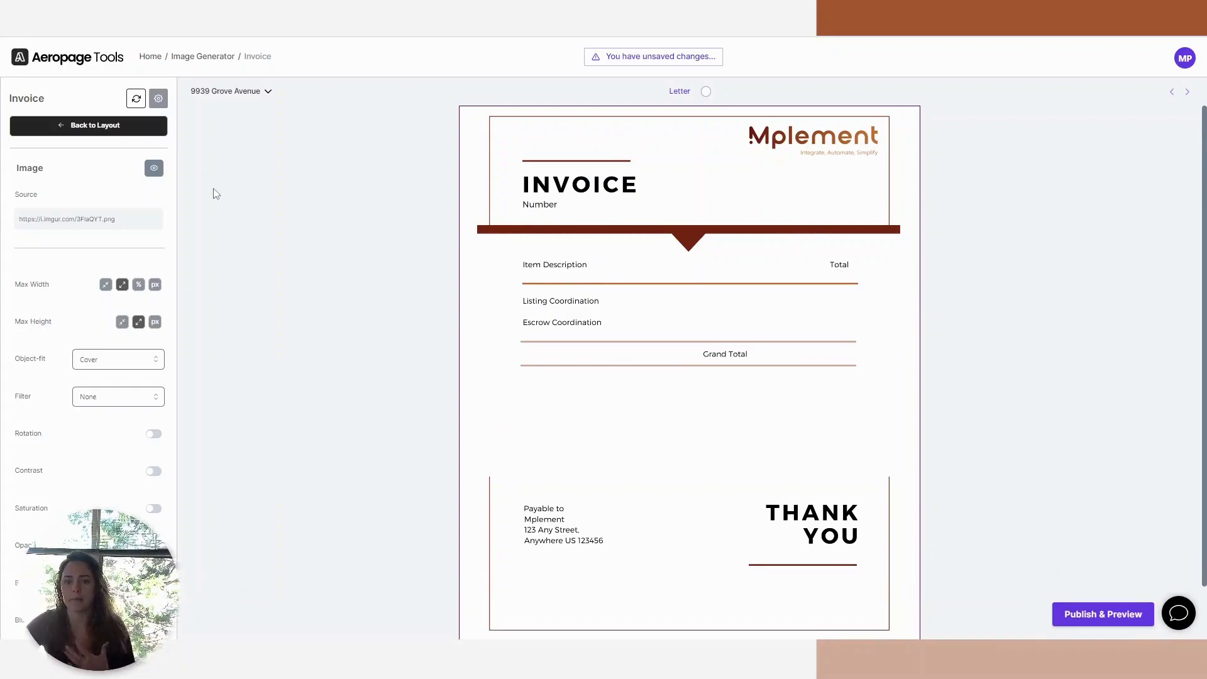
left_click(253, 194)
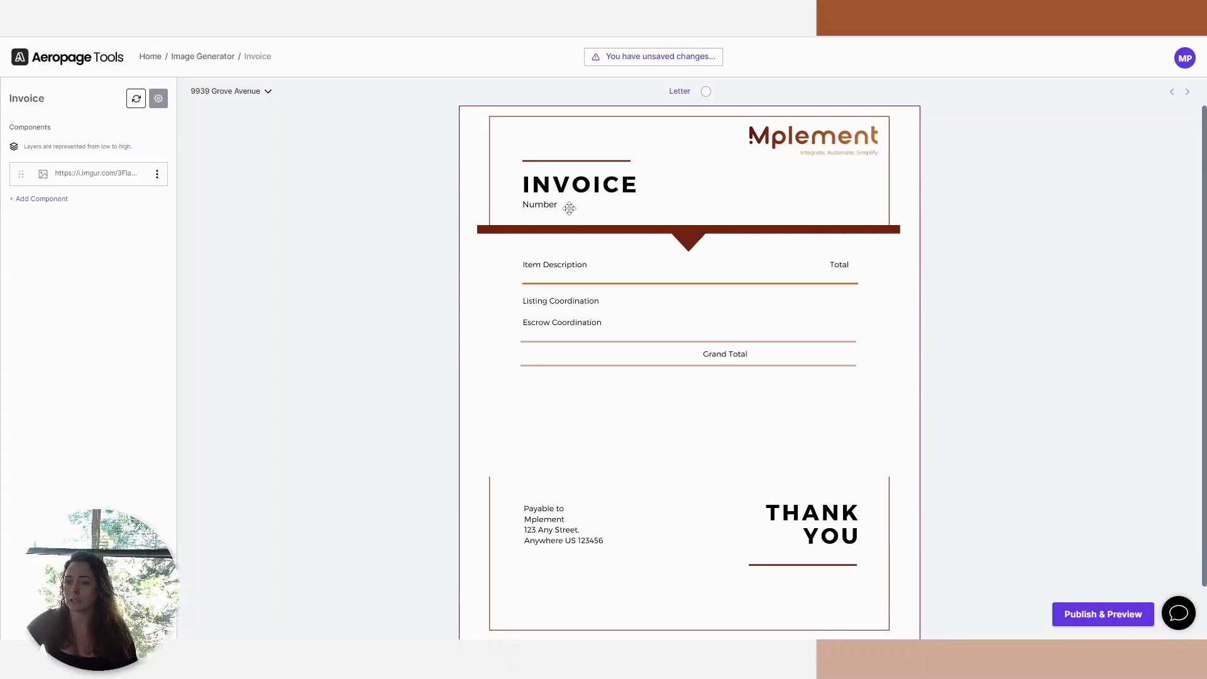
Add a Text component with the Record ID field and fit it on one line beside "Number".
left_click(42, 199)
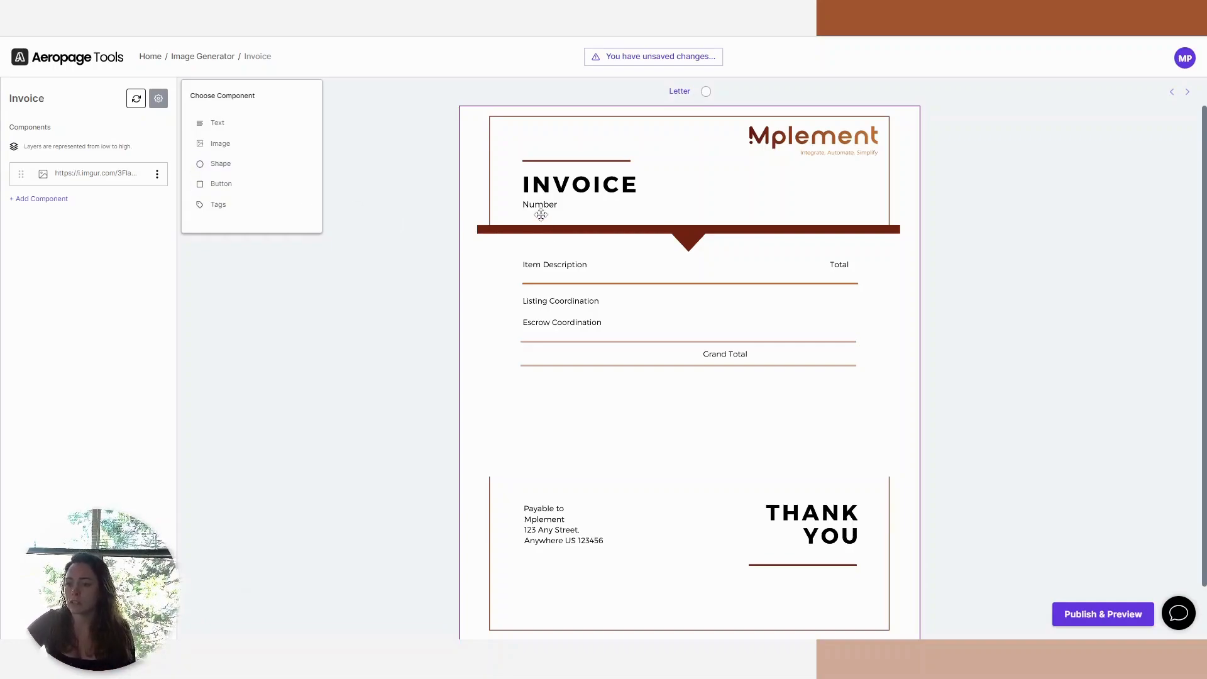
left_click(245, 123)
left_click(53, 200)
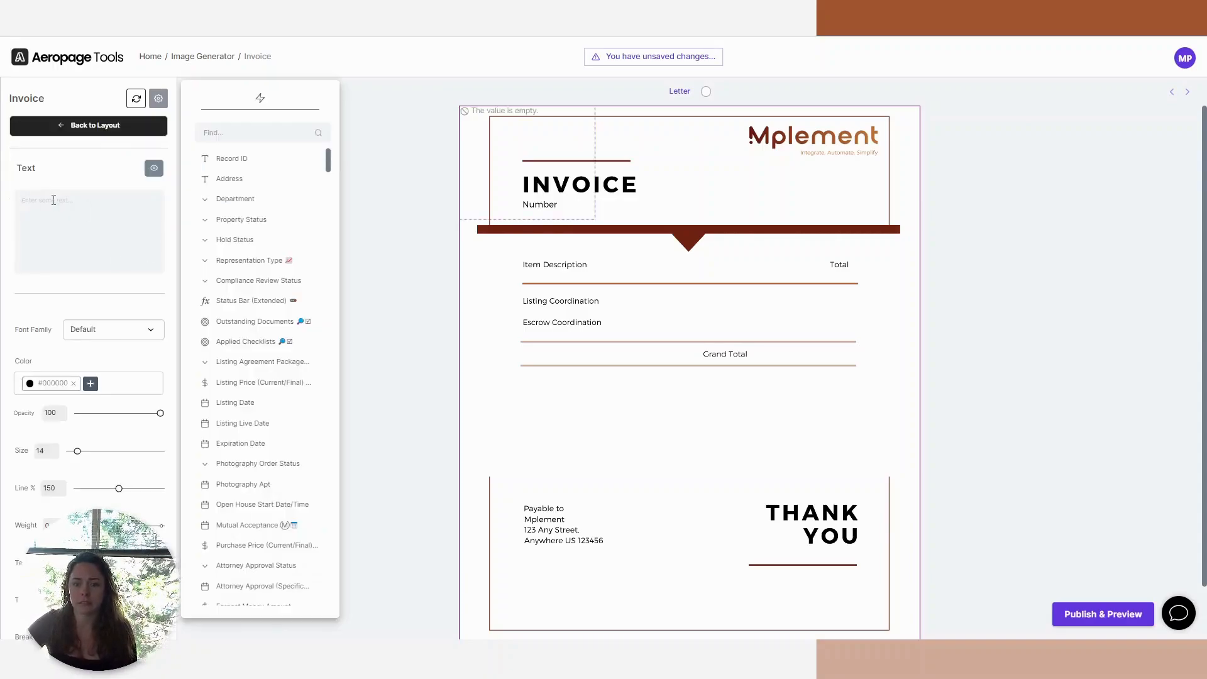
left_click(231, 159)
left_click_drag(499, 148, 603, 220)
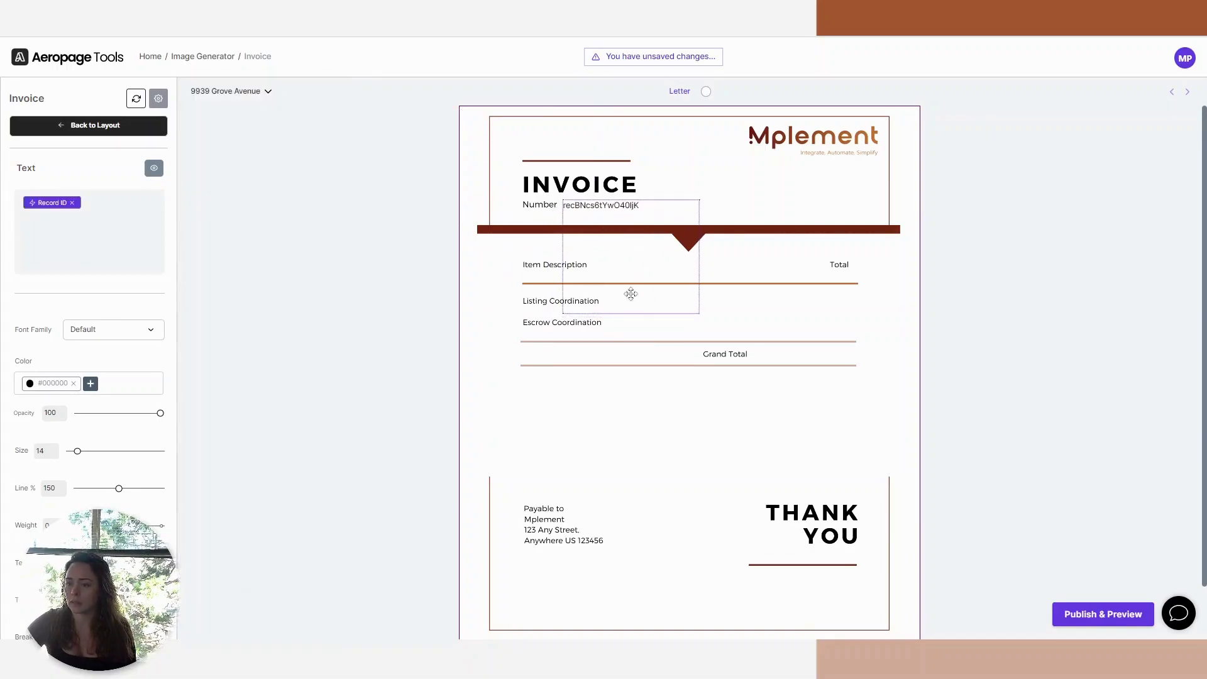
left_click_drag(696, 312, 686, 212)
left_click_drag(611, 197, 610, 197)
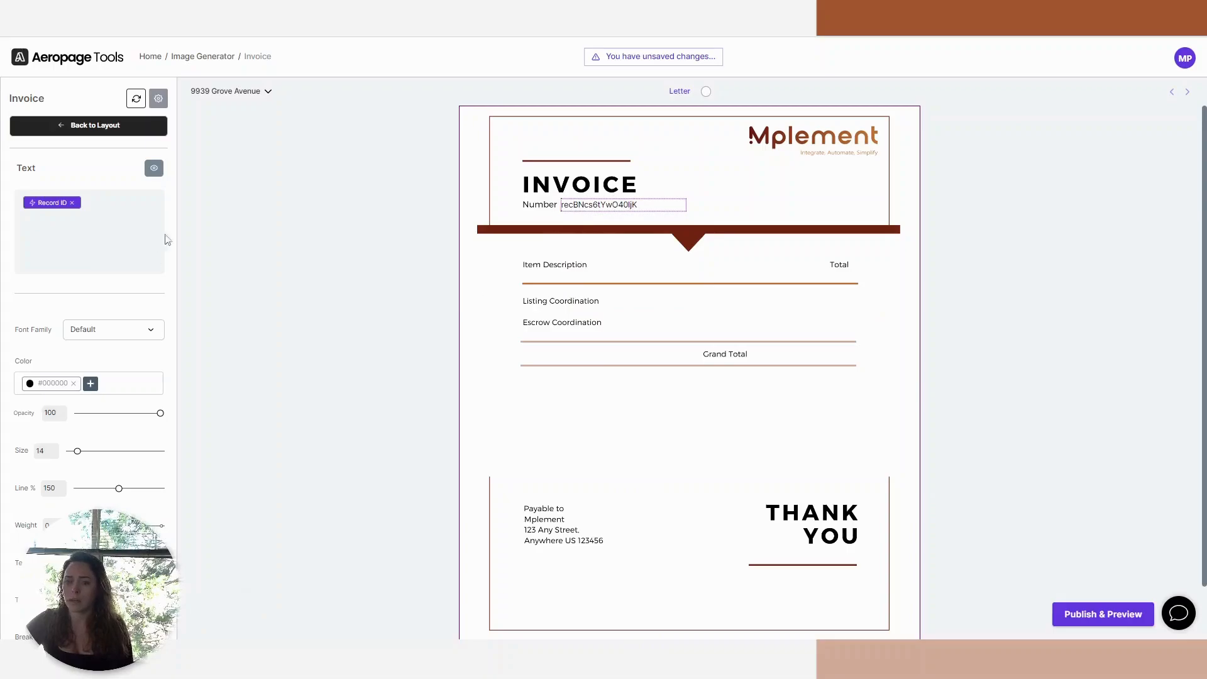
Switch to the Airtable Properties table and copy the name of the LC TC Fee (Manual) field.
key("ctrl+Tab")
left_click_drag(444, 131, 482, 144)
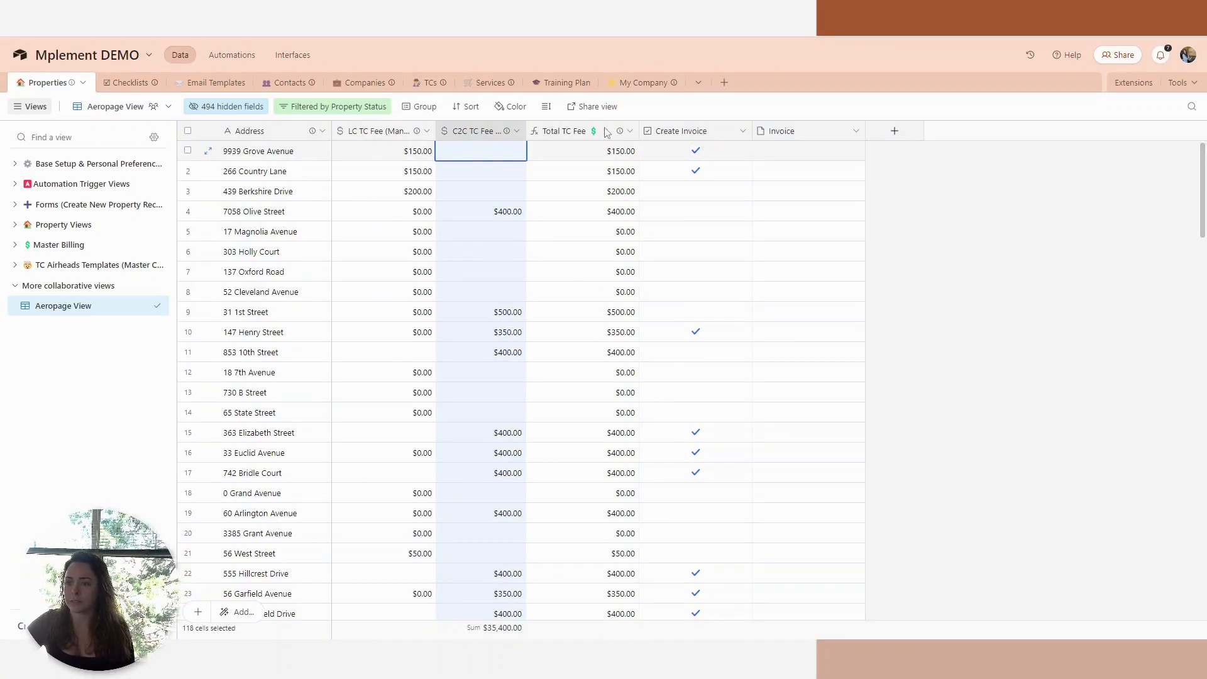
double_click(377, 137)
key("Escape")
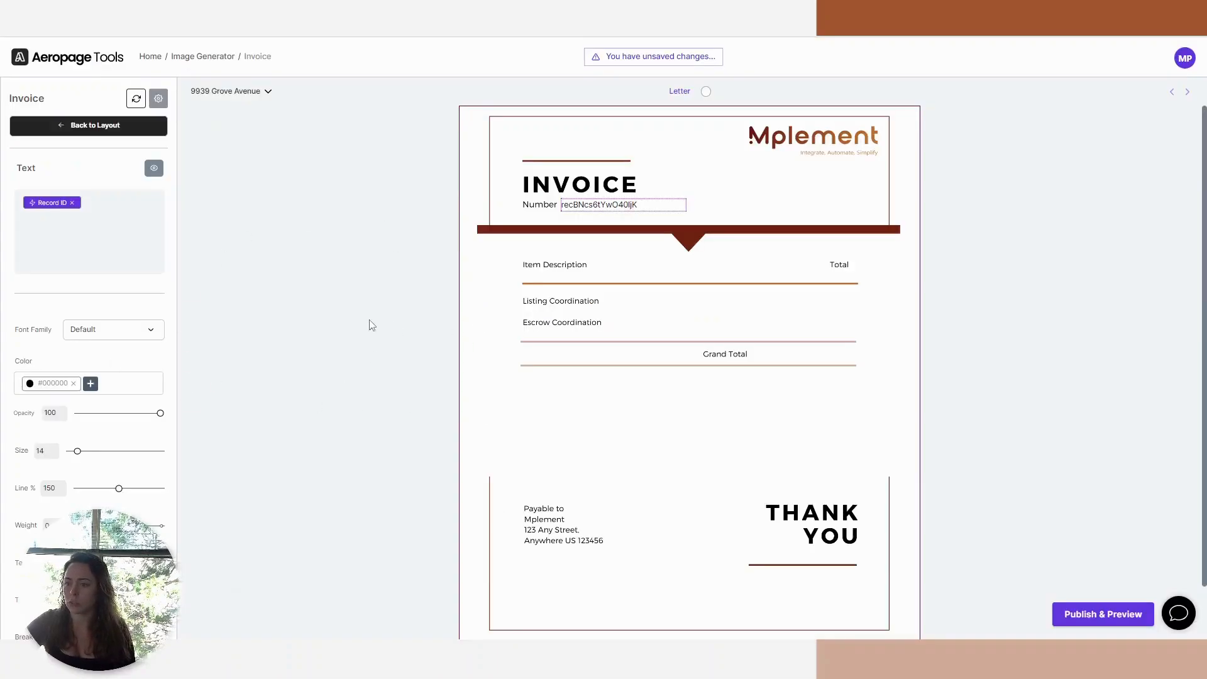
Back in Aeropage, add a Text component with the LC TC Fee (Manual) field and move it toward the Listing Coordination row.
left_click(372, 325)
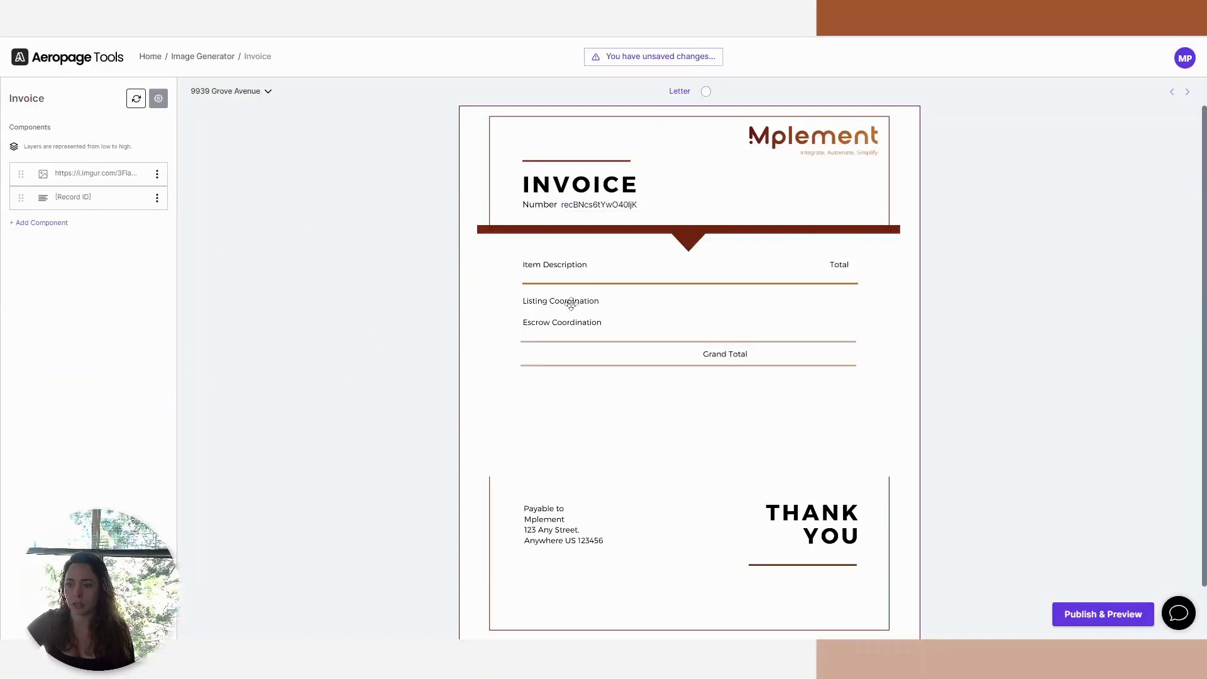
left_click(41, 223)
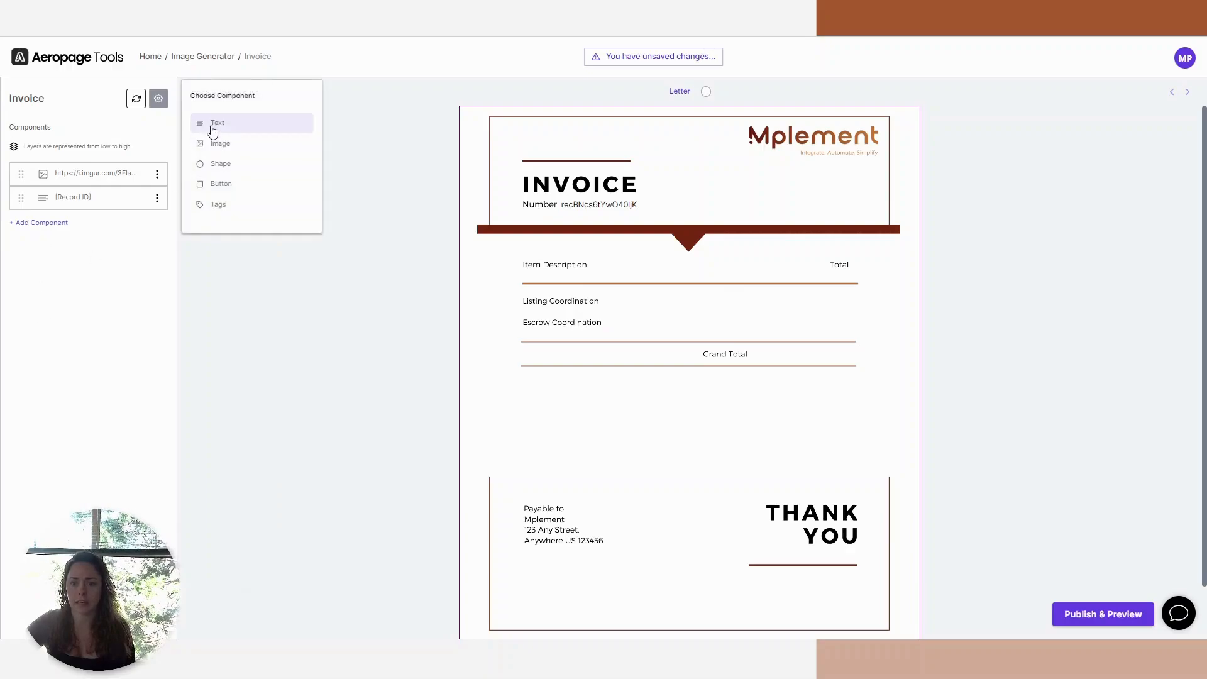
left_click(213, 130)
left_click(154, 168)
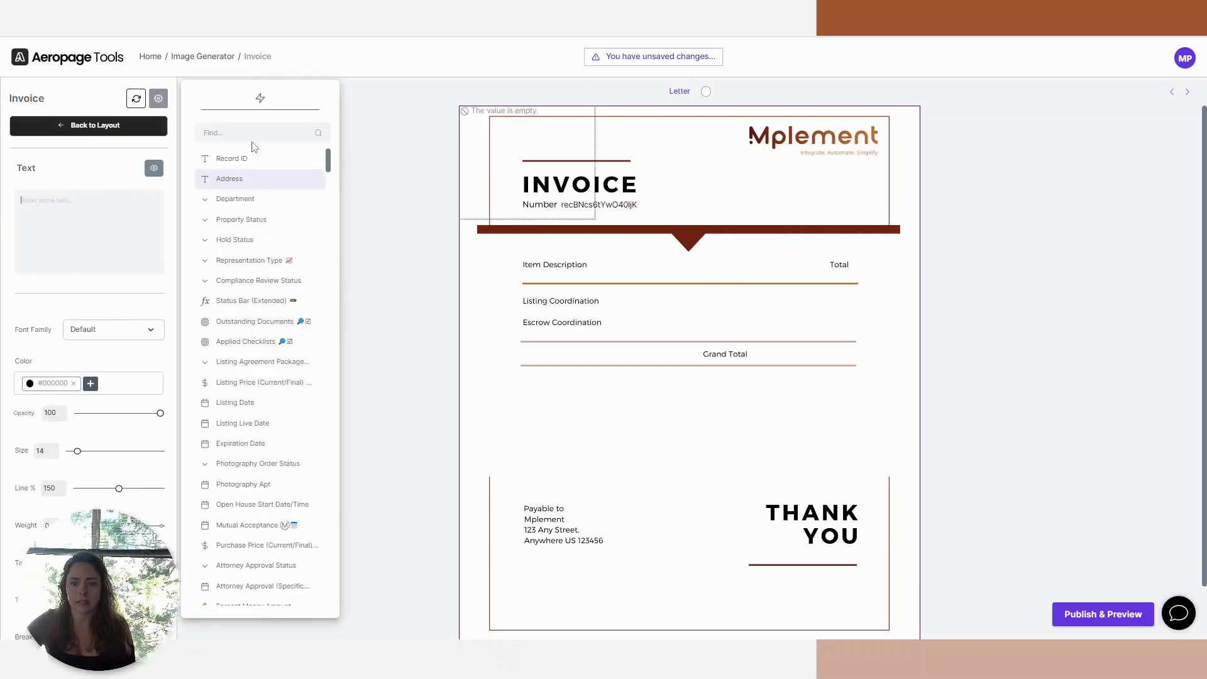
left_click(249, 134)
key("ctrl+v")
left_click(233, 166)
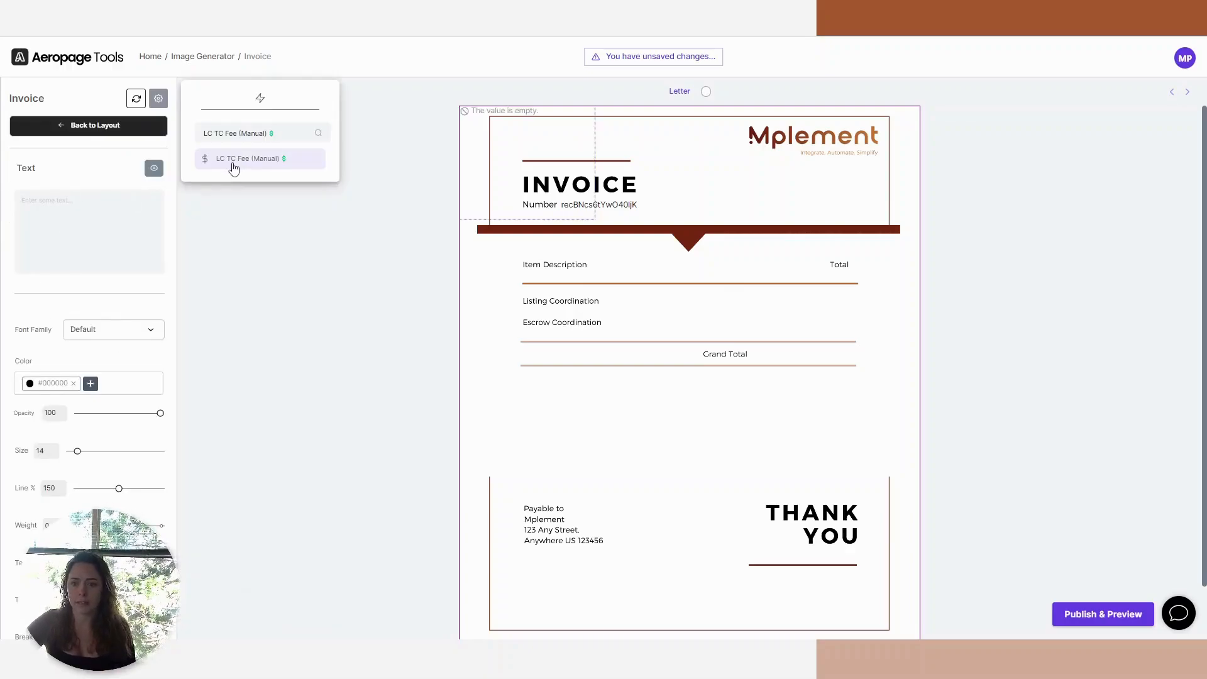
left_click_drag(495, 156, 697, 346)
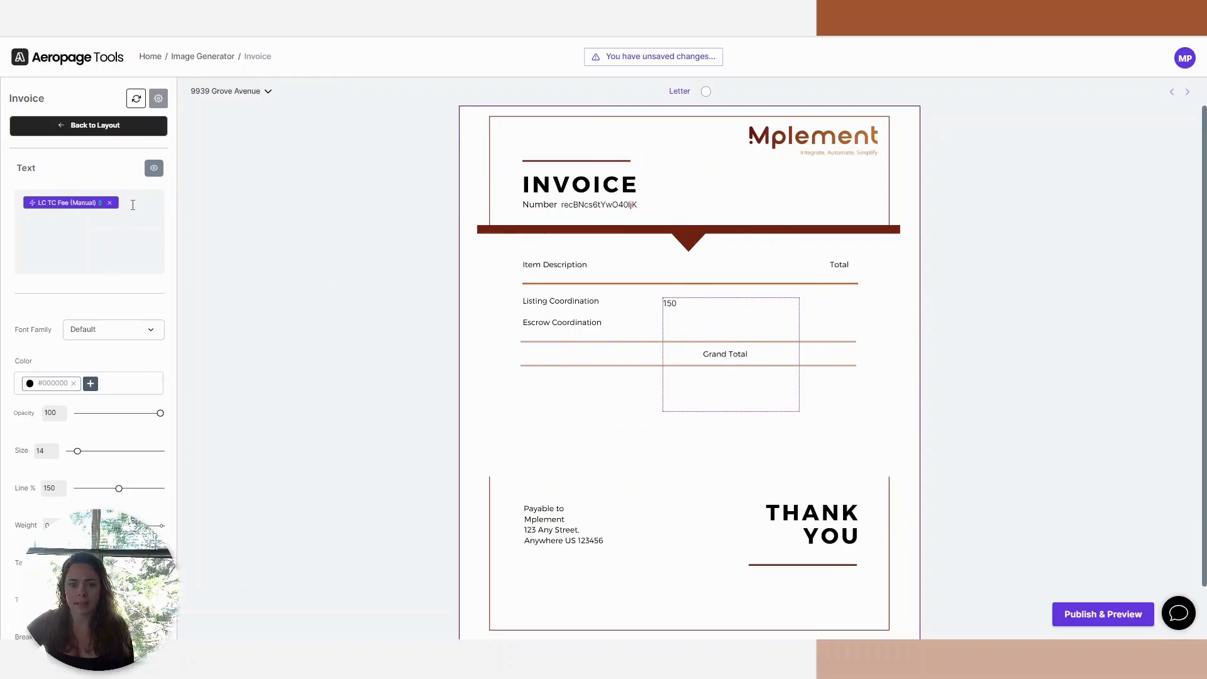
Put "$" before and ".00" after the LC TC Fee (Manual) field and shrink its text box to one line.
left_click(133, 203)
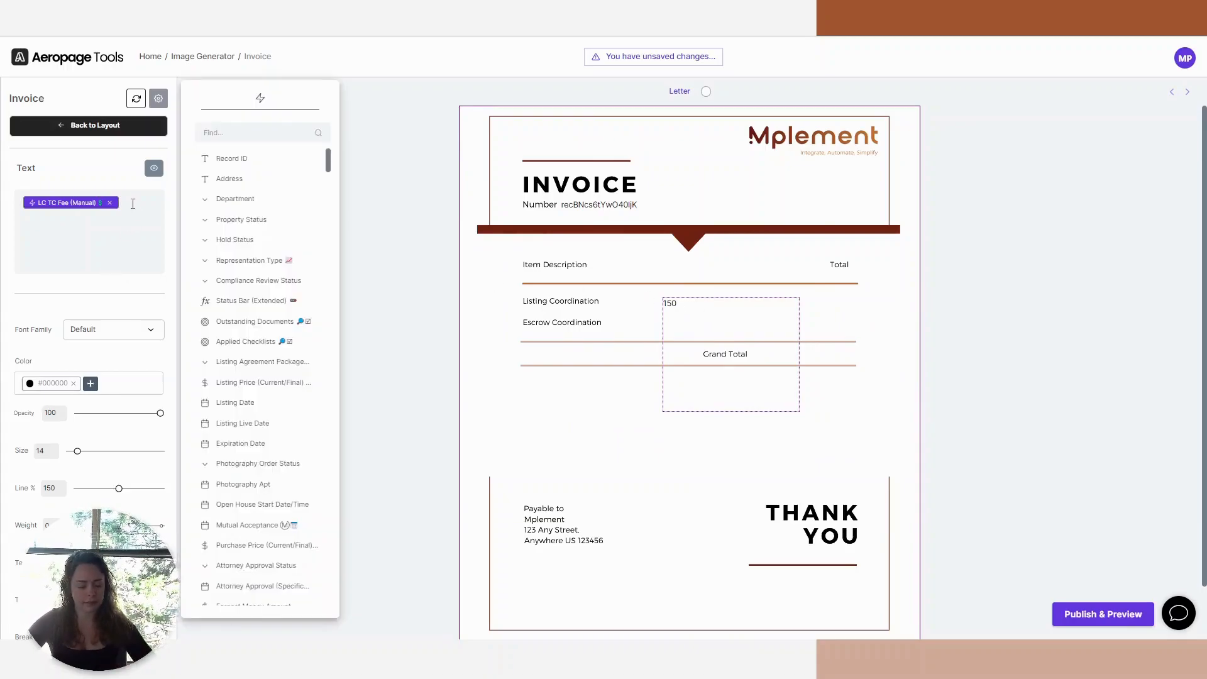
type("$")
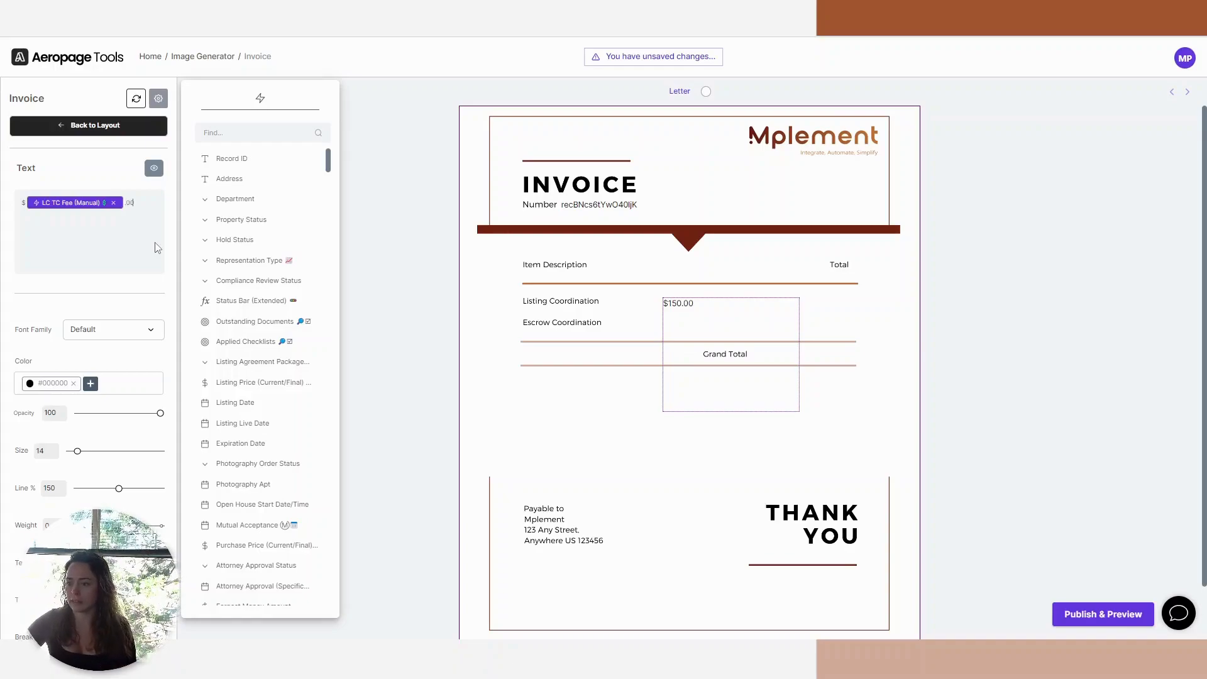
left_click_drag(790, 407, 727, 308)
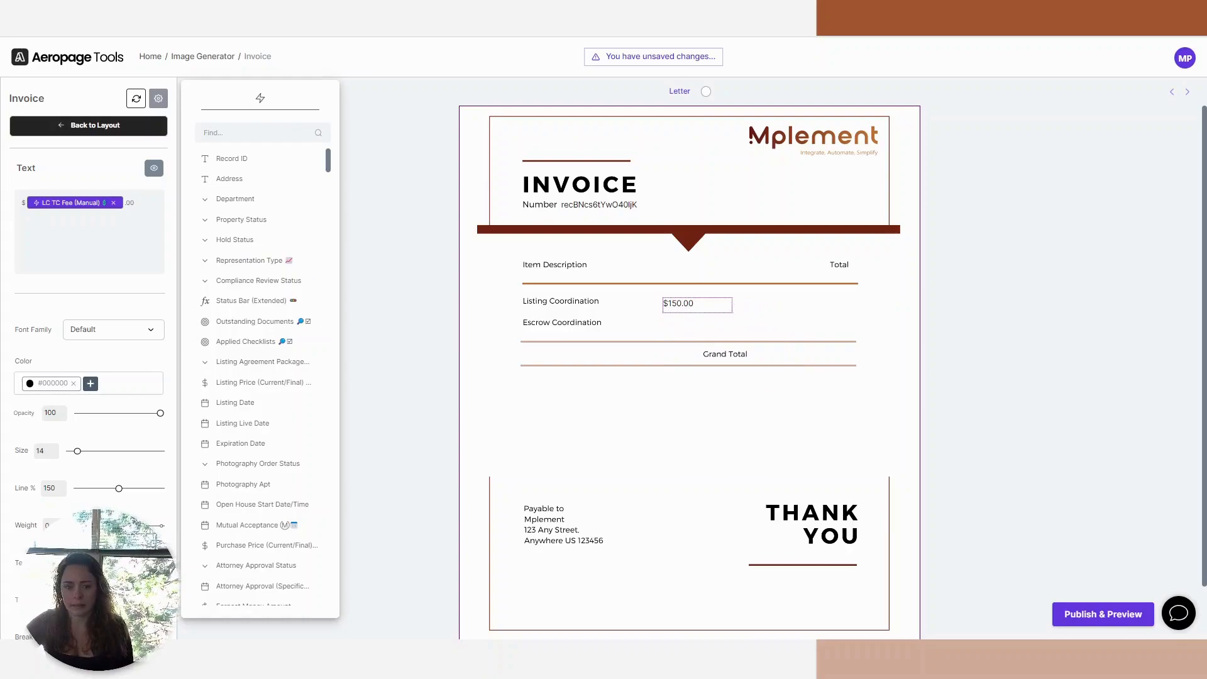
Set the listing fee text to size 16, right-align it and place it under Total in the Listing Coordination row.
left_click(22, 429)
left_click(54, 449)
left_click(54, 449)
left_click_drag(707, 303, 805, 304)
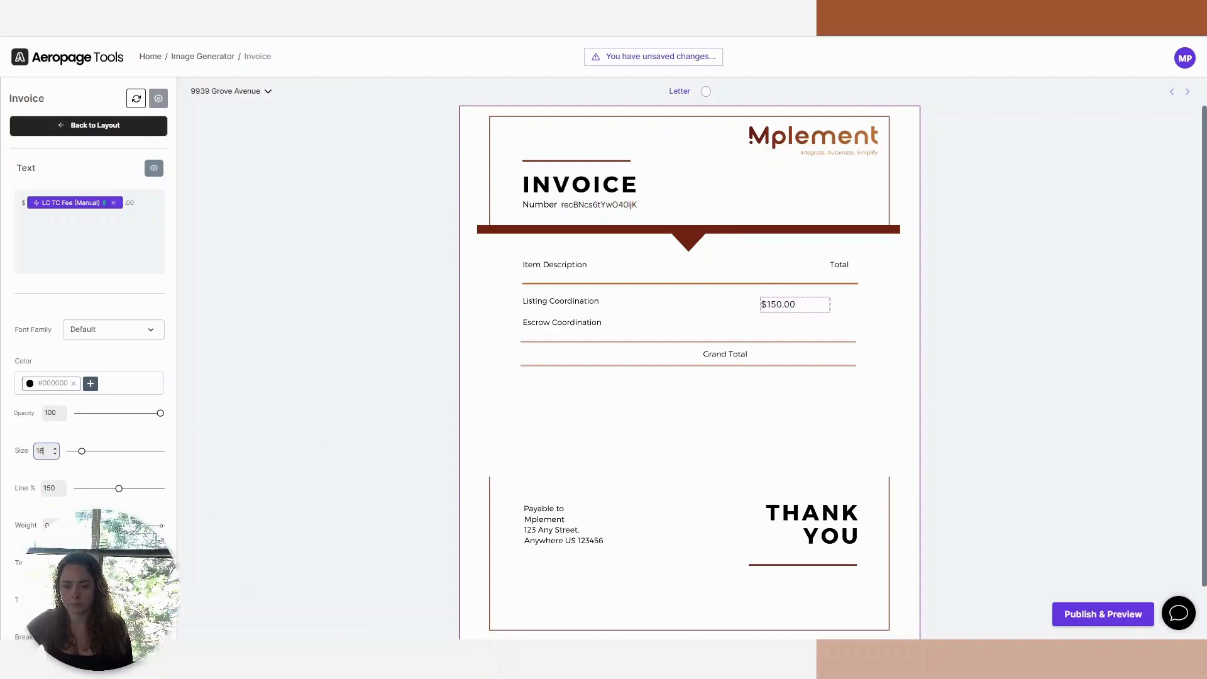
left_click_drag(815, 304, 841, 301)
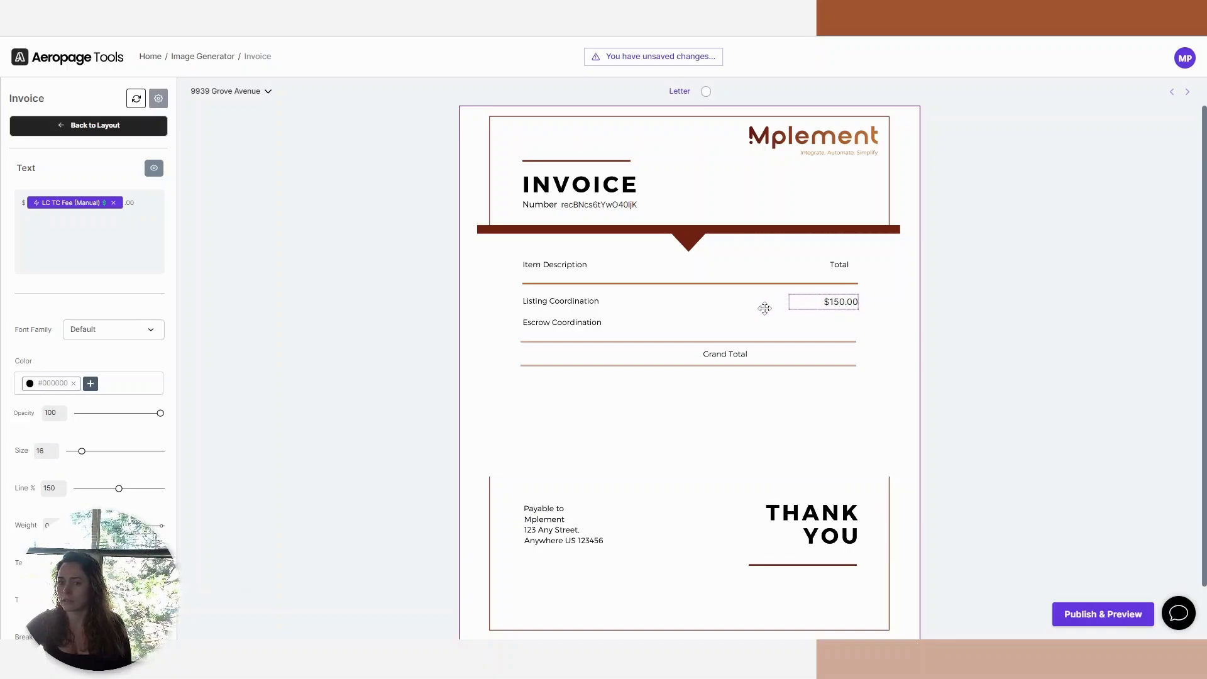
Duplicate the listing fee text and place the copy under Total in the Escrow Coordination row.
right_click(845, 302)
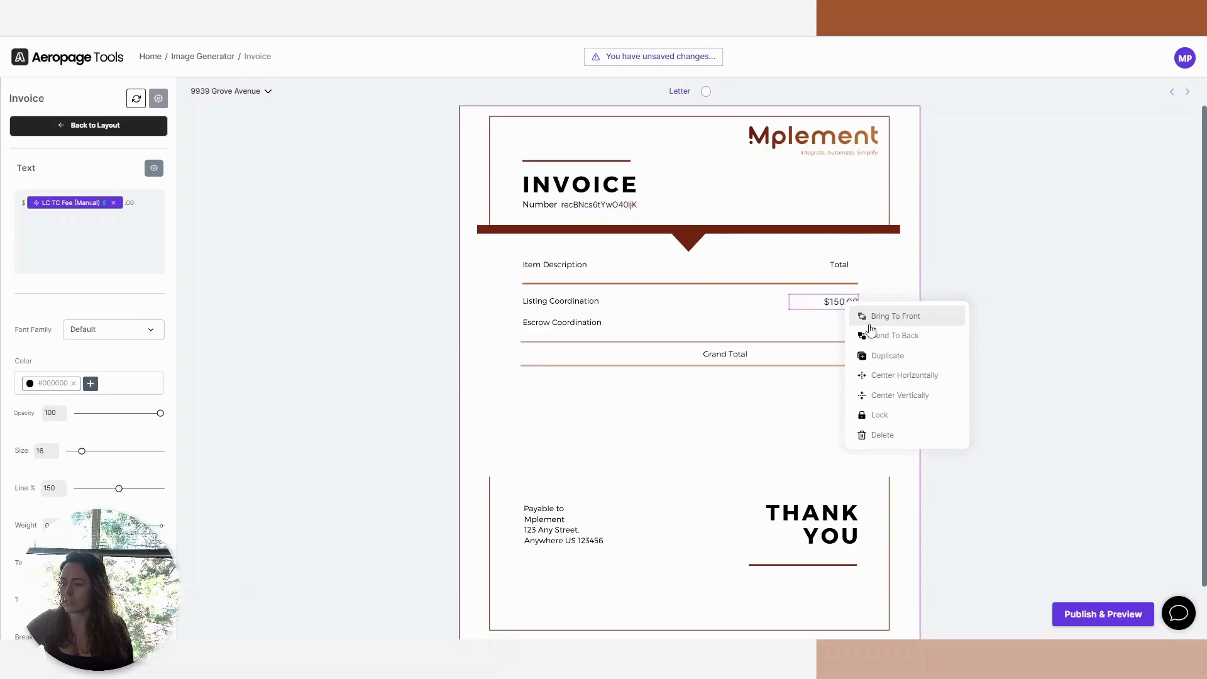
left_click(887, 355)
left_click_drag(882, 335, 848, 321)
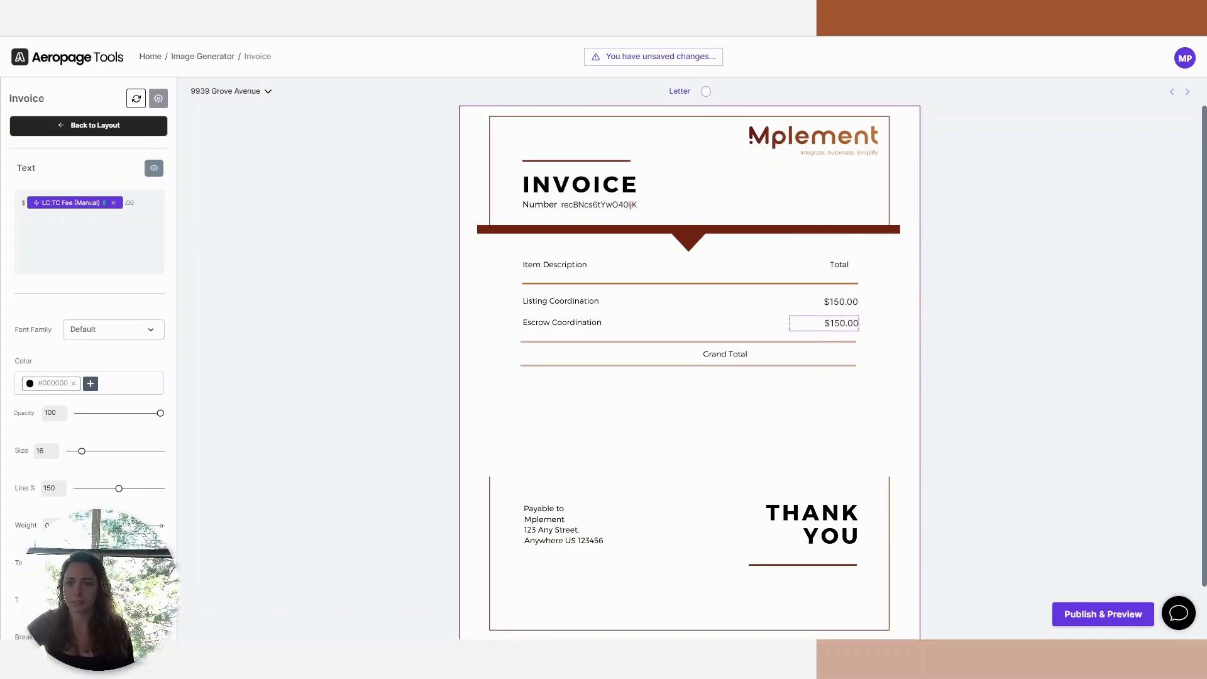
Copy the C2C TC Fee (Manual) field name from Airtable and use that field in the Escrow Coordination text, preceded by "$".
left_click(276, 12)
double_click(474, 135)
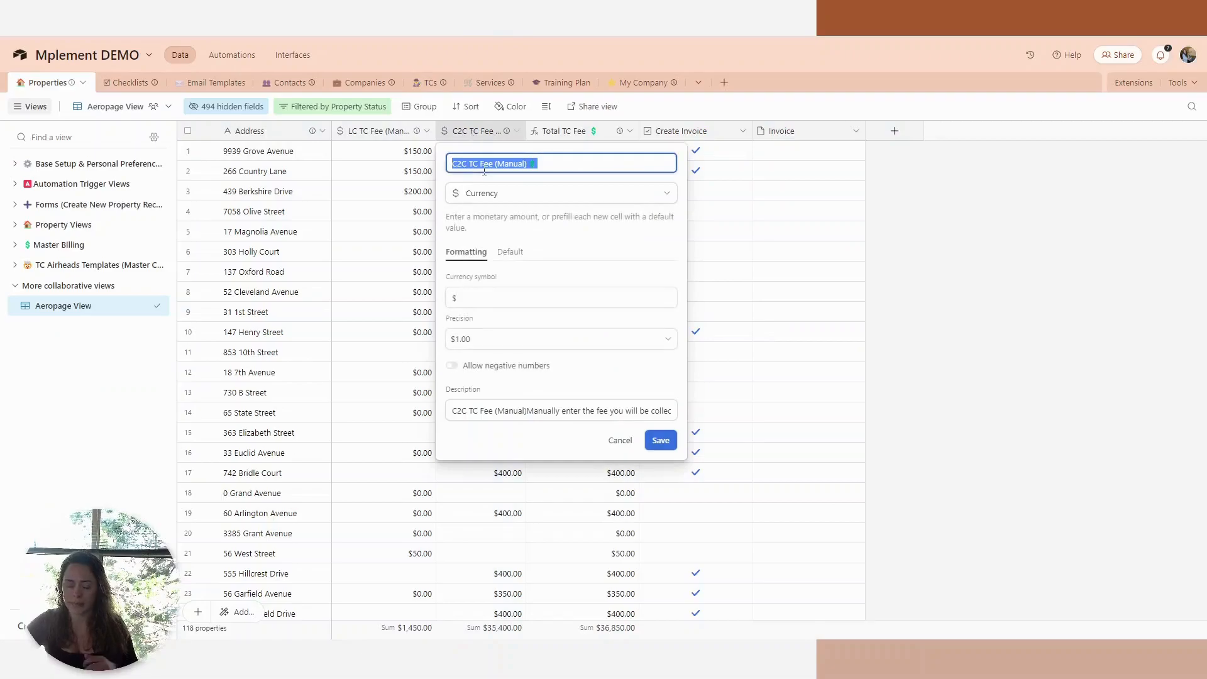
left_click(80, 13)
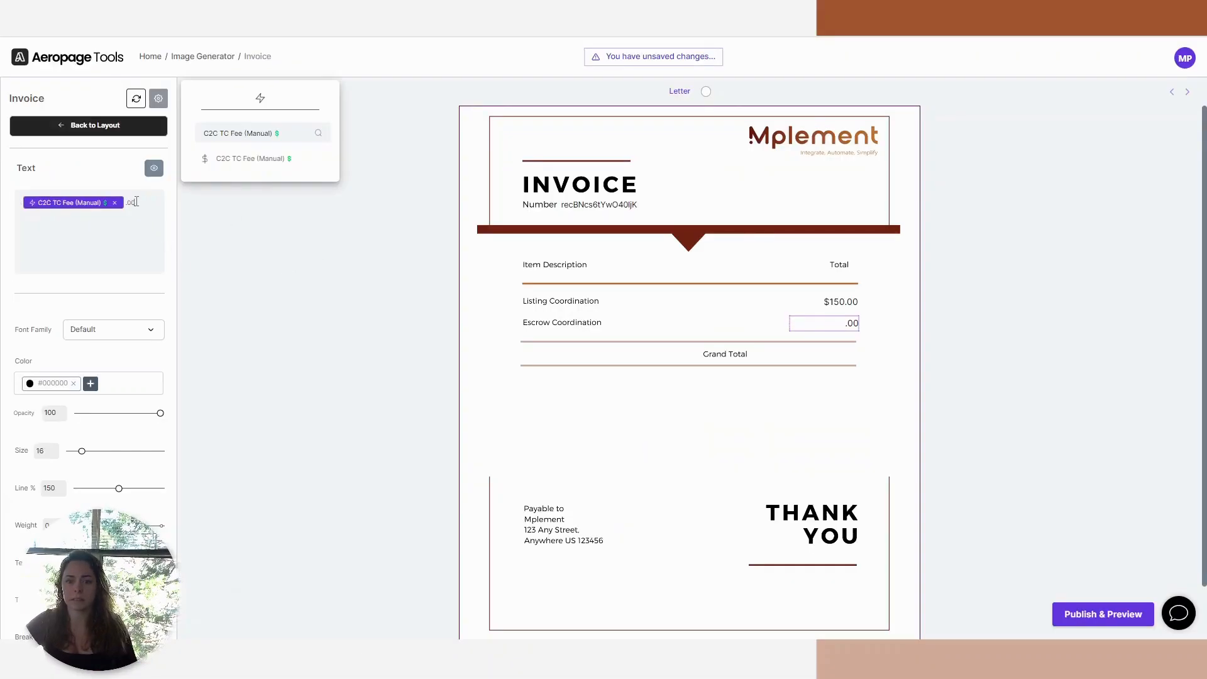
type("$")
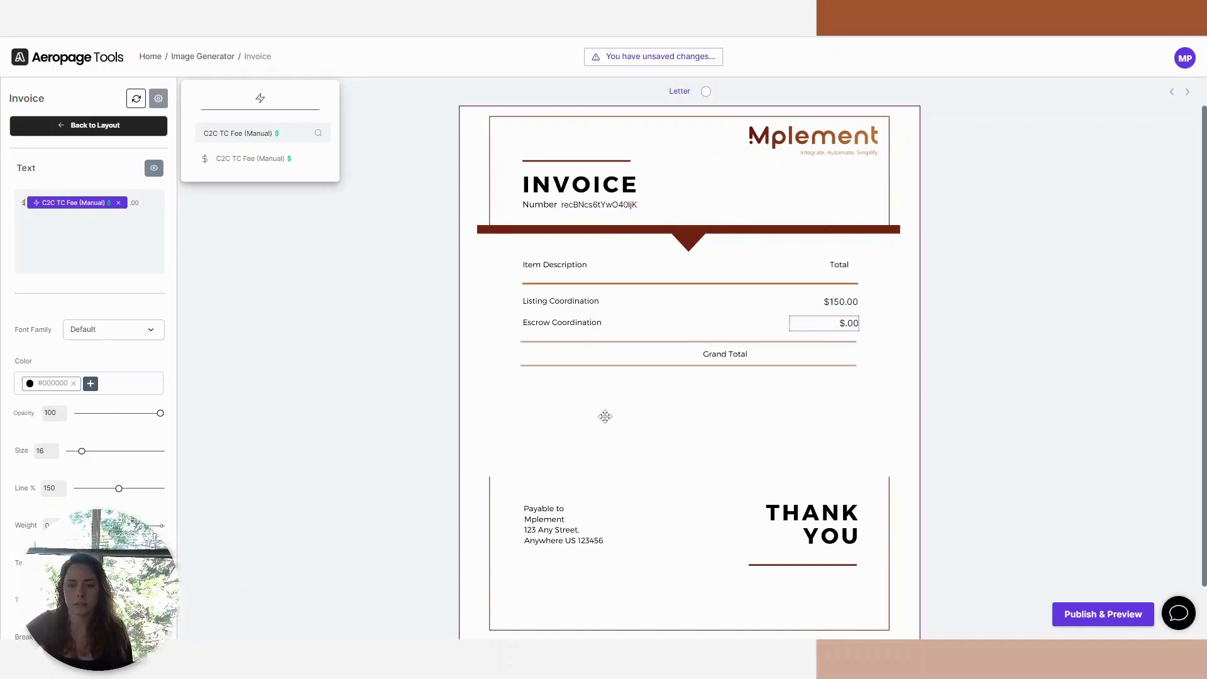
left_click(852, 381)
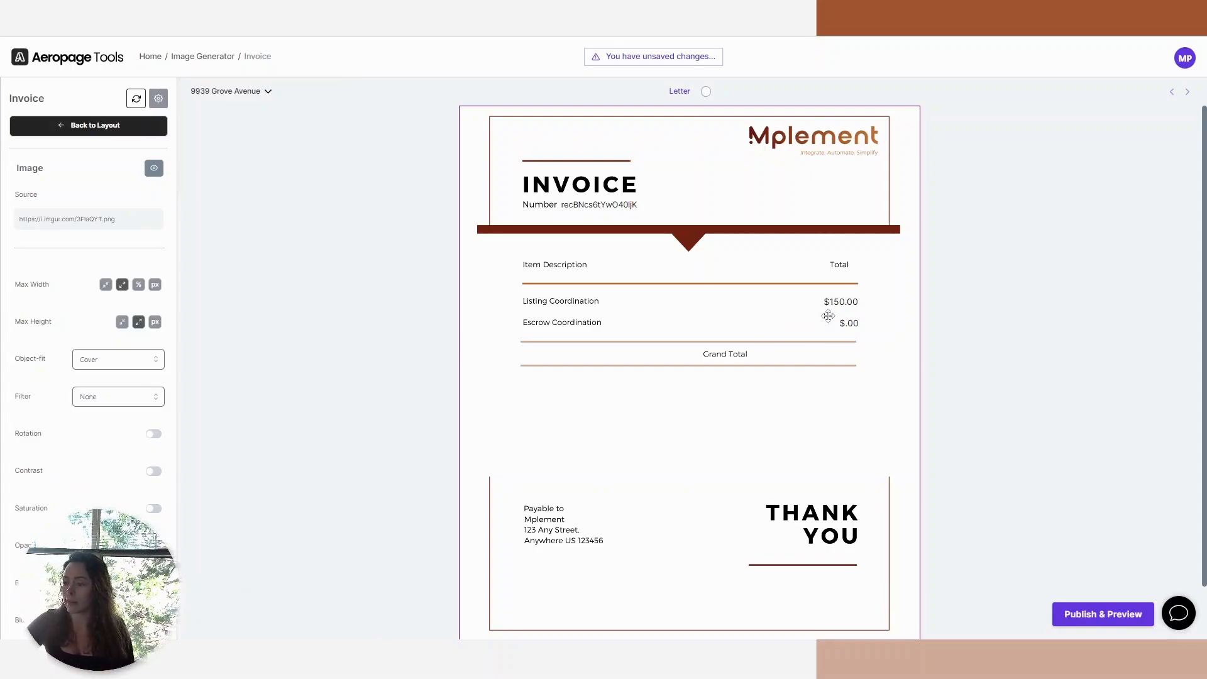
left_click(850, 323)
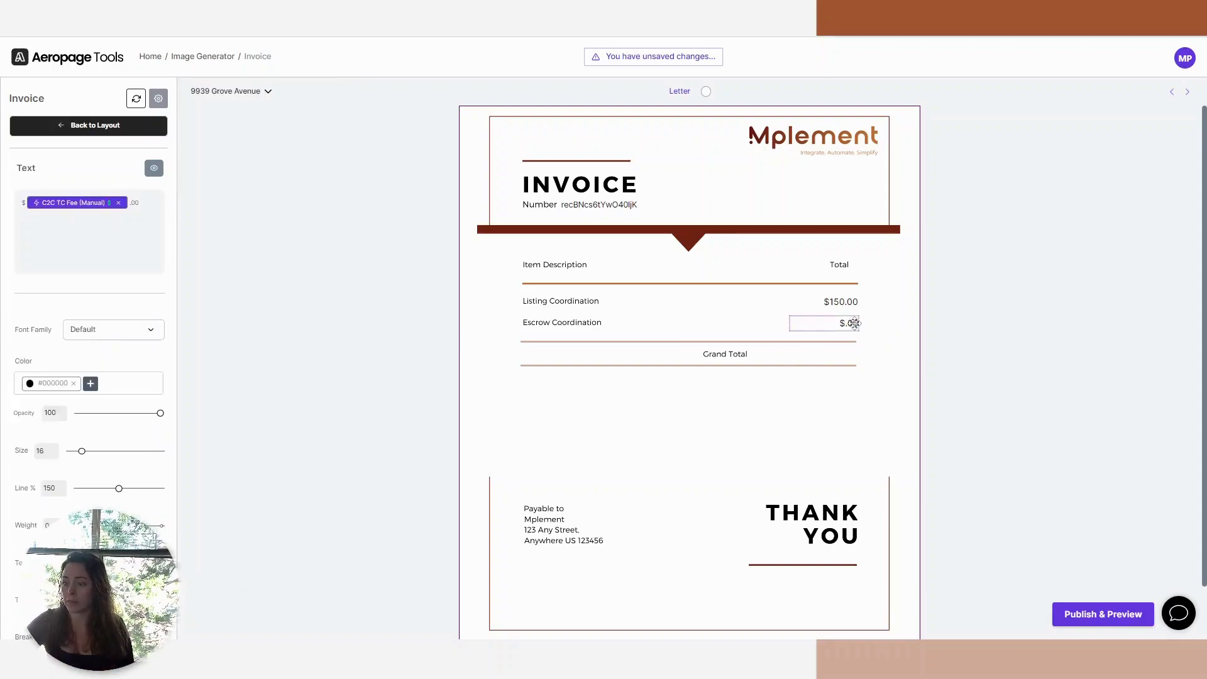
left_click(153, 167)
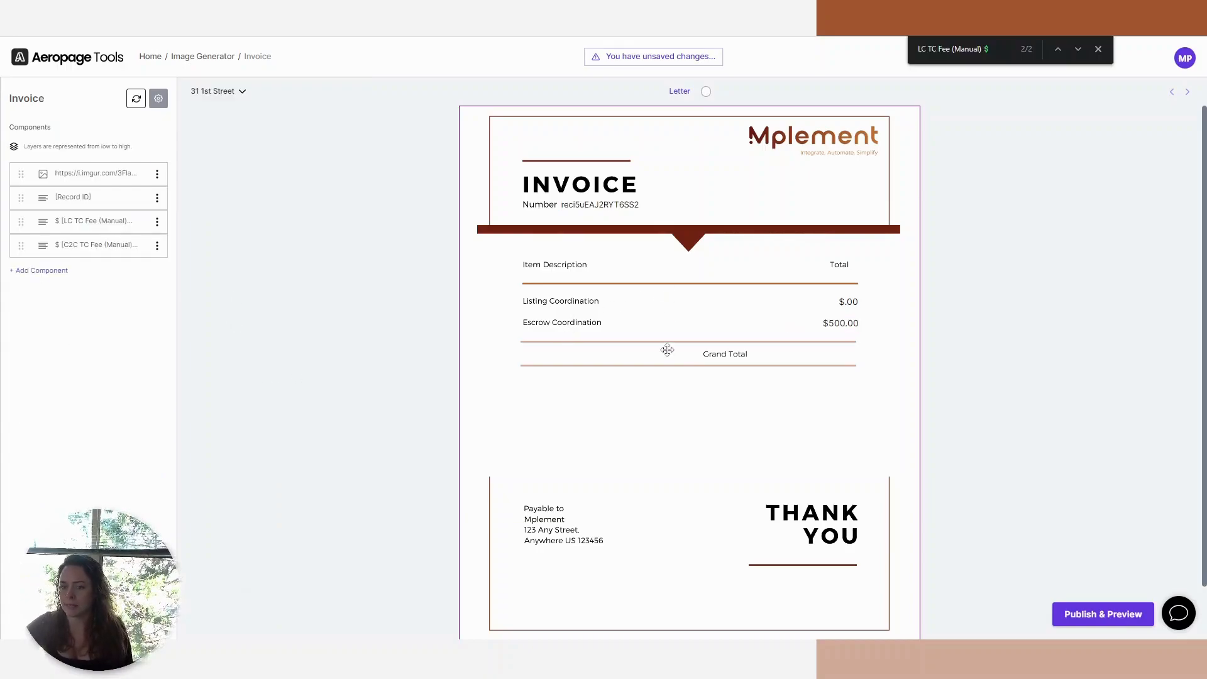
Duplicate the escrow fee text and place the copy under Total in the Grand Total row.
left_click(837, 324)
right_click(839, 323)
left_click(913, 378)
left_click_drag(891, 360, 838, 355)
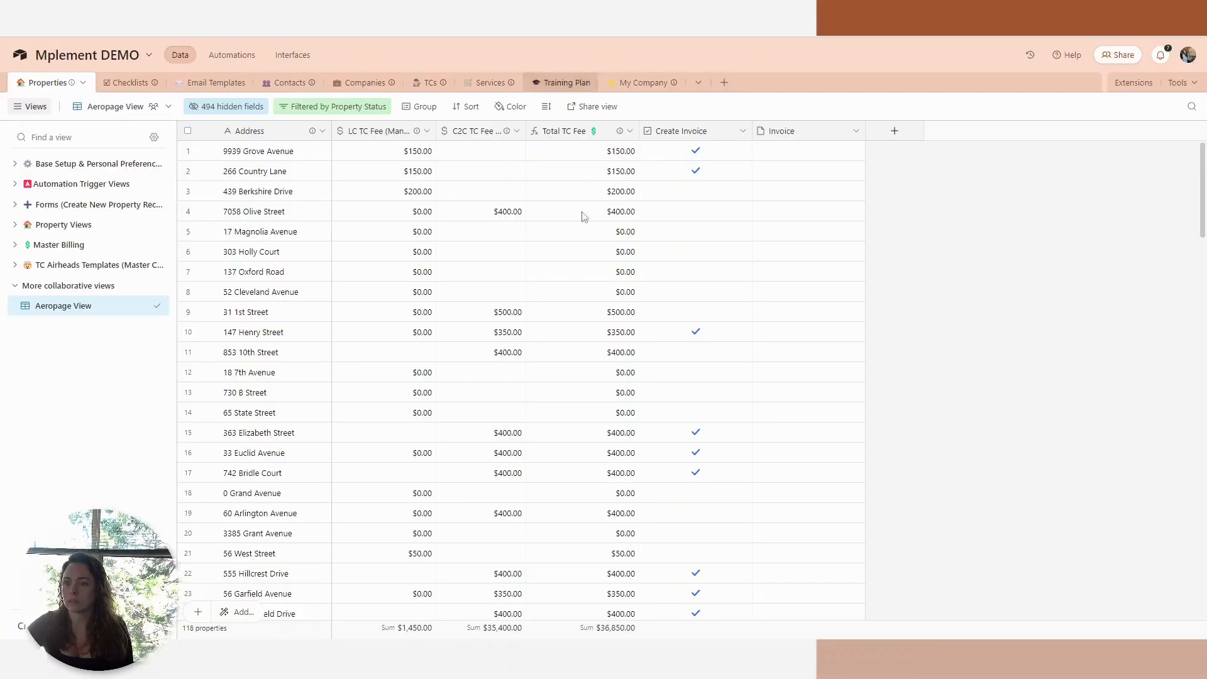
Copy the Total TC Fee field name from Airtable and use that field in the Grand Total text, preceded by "$".
double_click(591, 123)
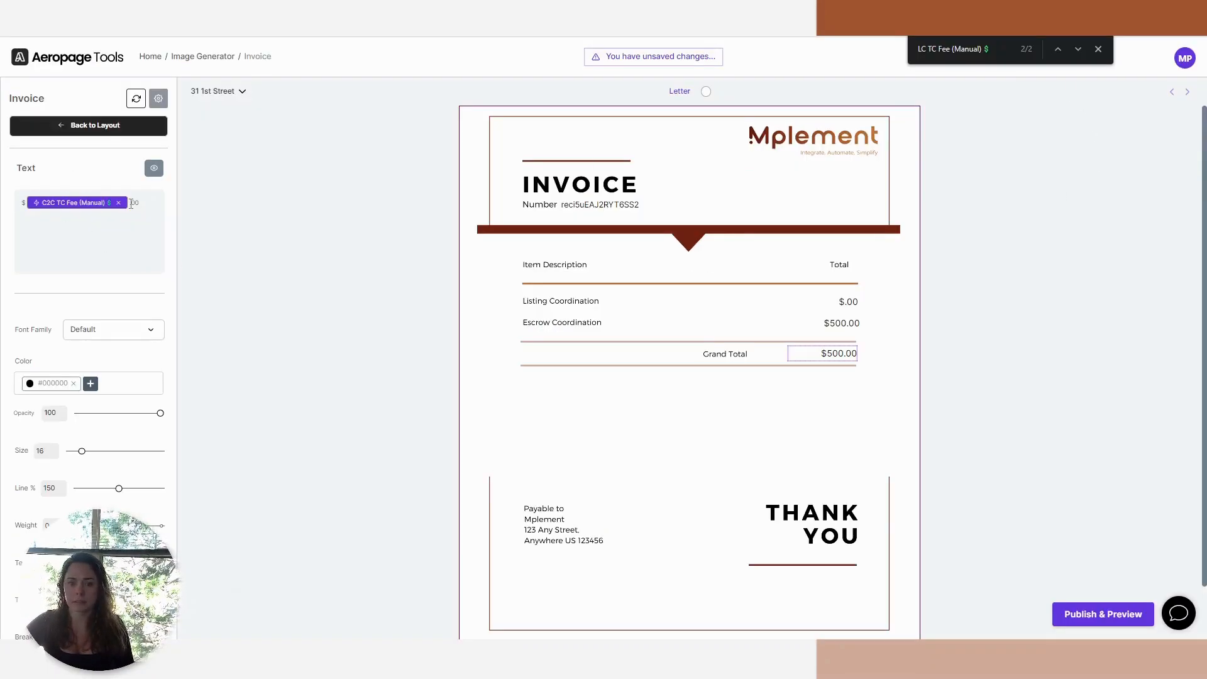
key("BackSpace")
key("BackSpace")
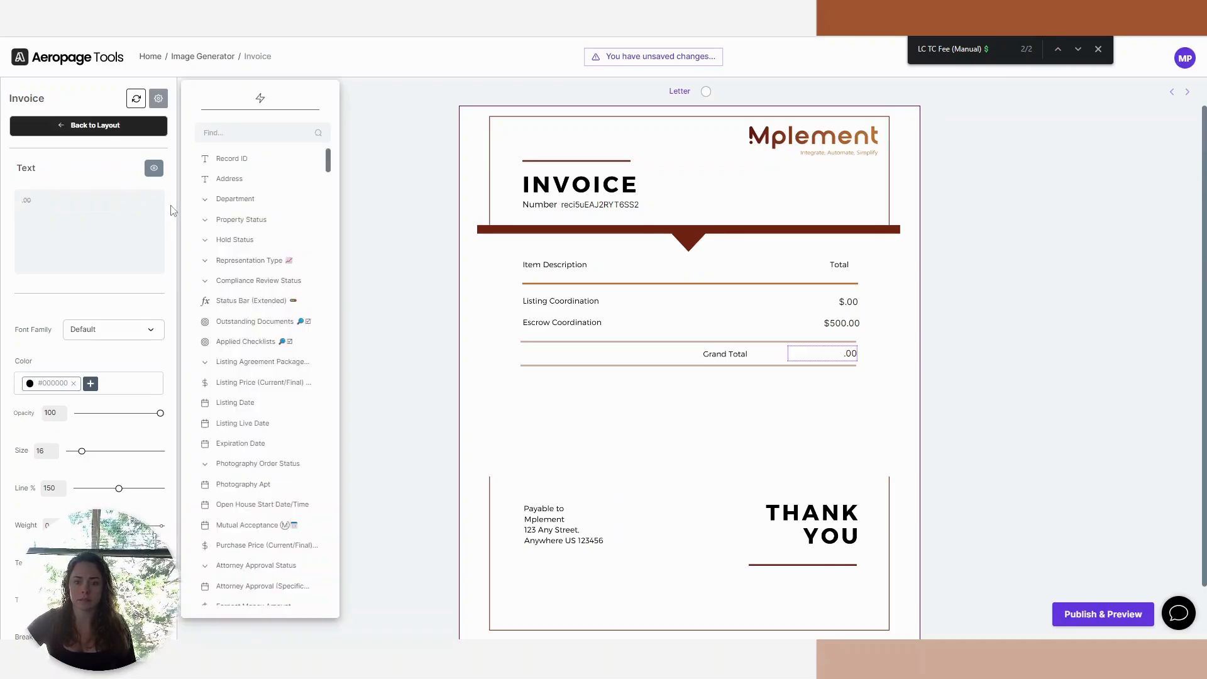
left_click(252, 133)
type("Total TC Fee $")
left_click(243, 159)
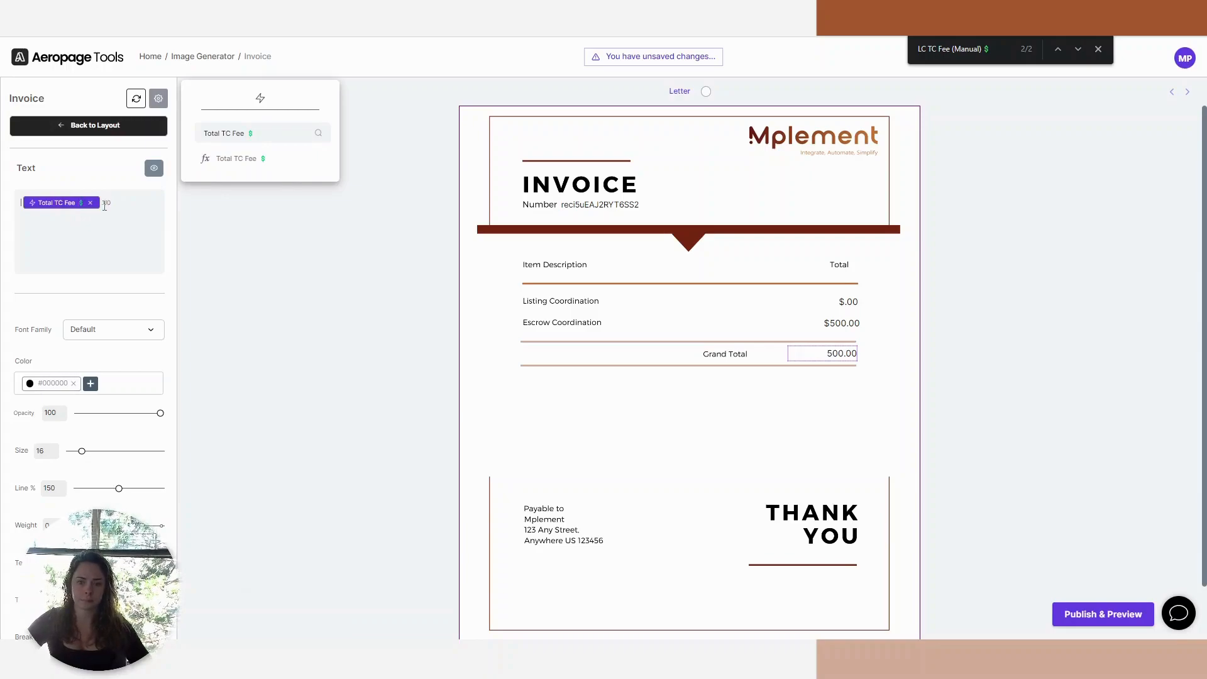
type("$")
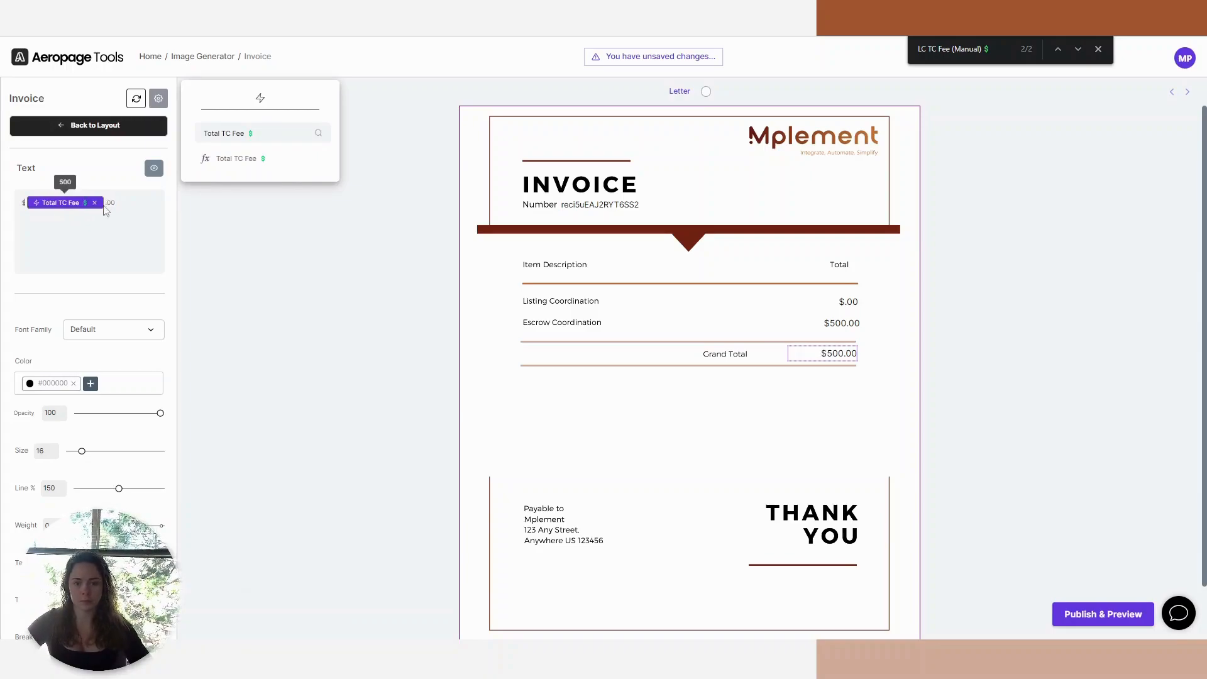
left_click(996, 466)
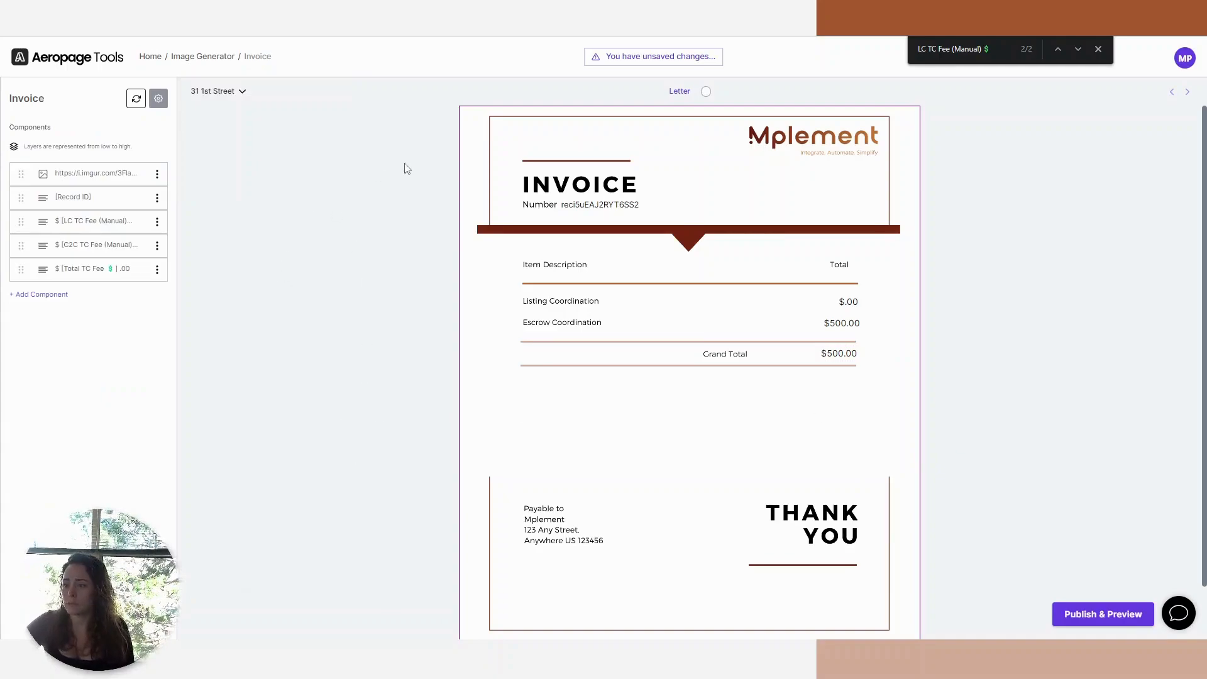
Review the completed invoice layout and publish its changes.
scroll(1118, 288, "down", 2)
scroll(506, 266, "up", 2)
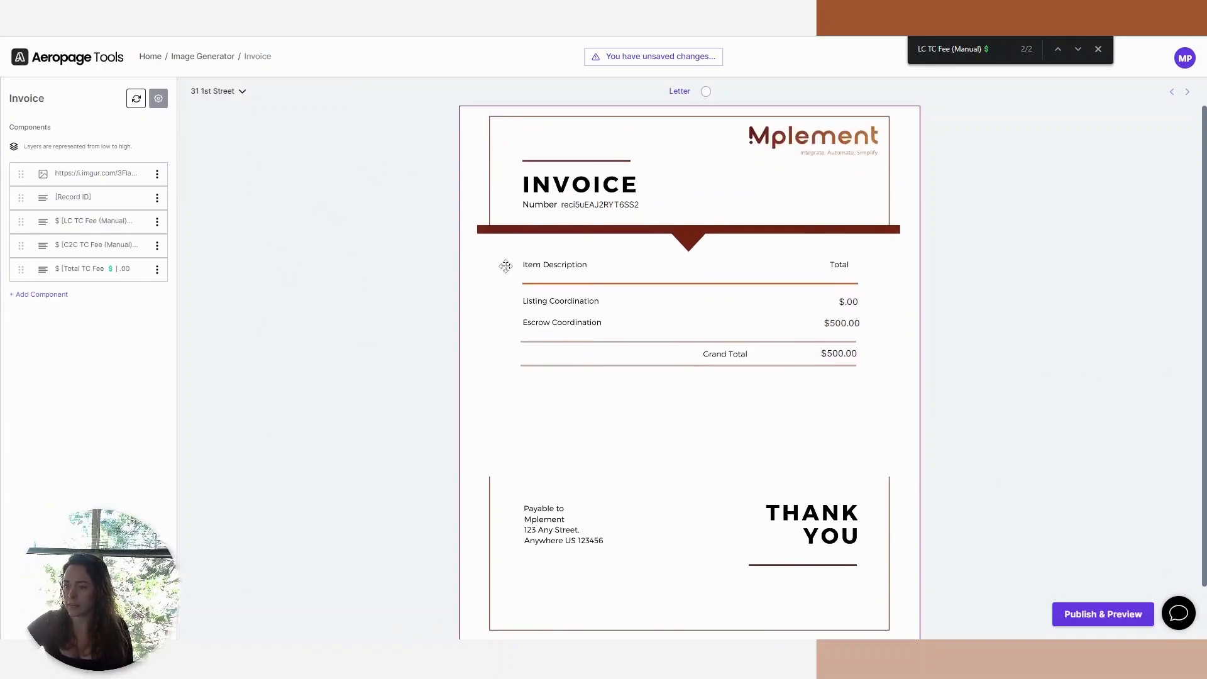
left_click(1125, 613)
left_click(1120, 619)
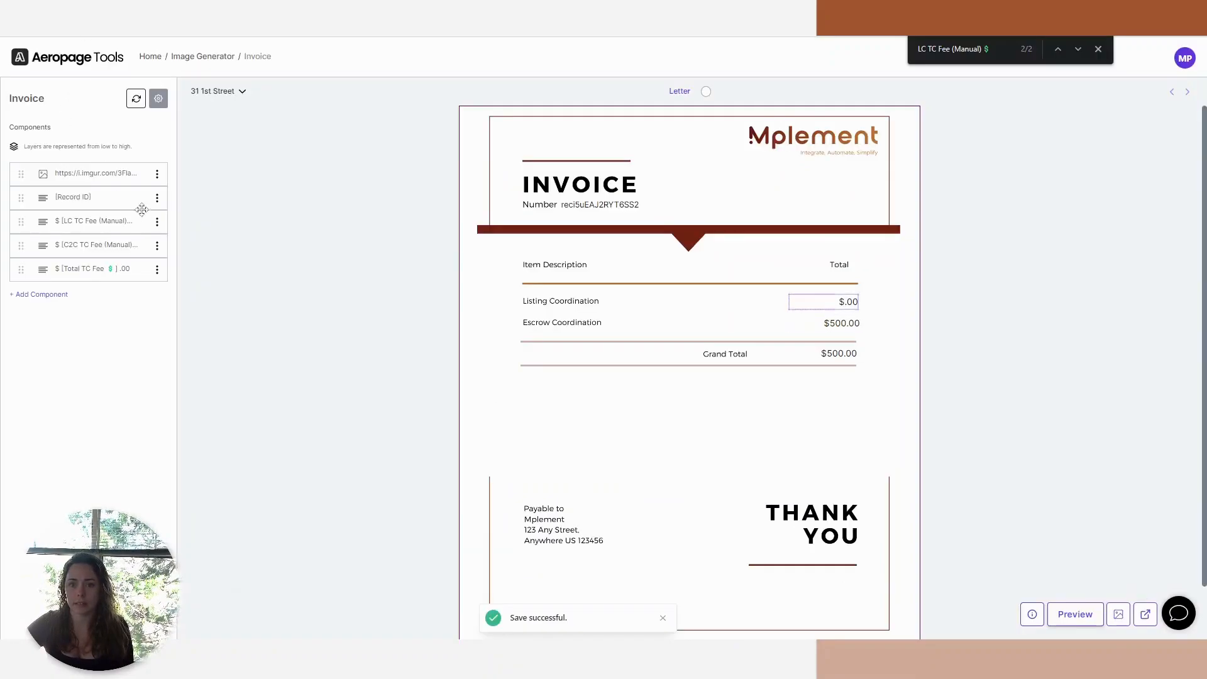
Set the invoice's export mode to PDF and dismiss the settings and the page search.
left_click(226, 94)
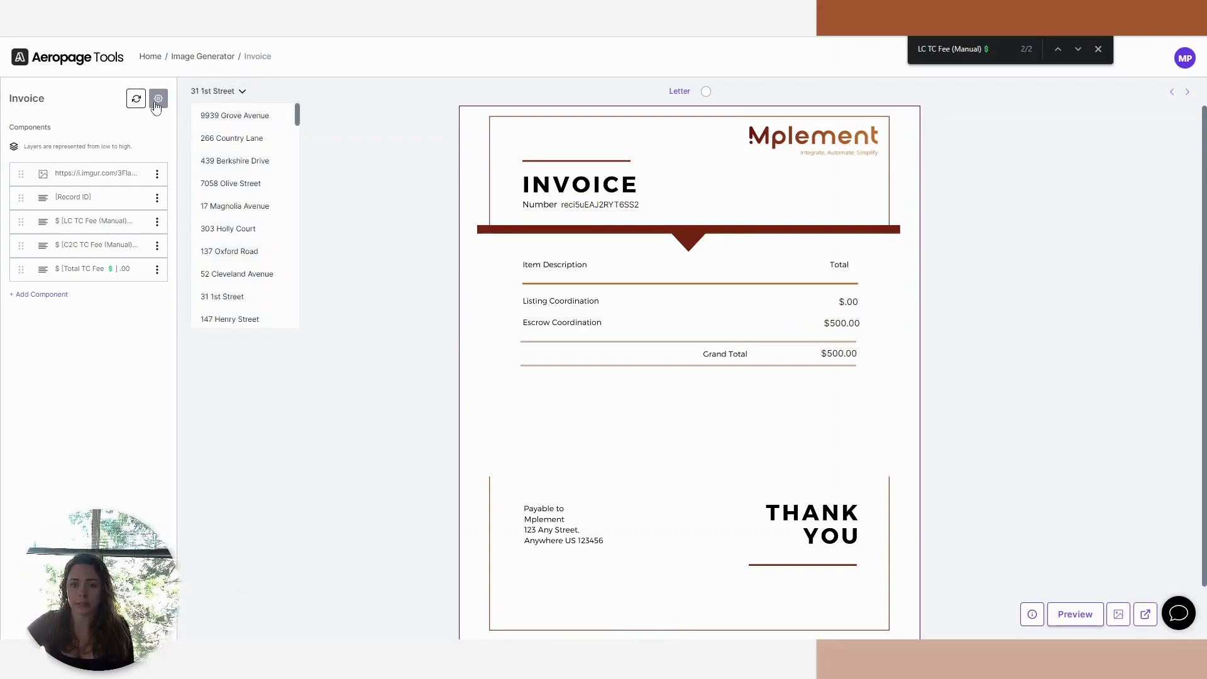
left_click(153, 103)
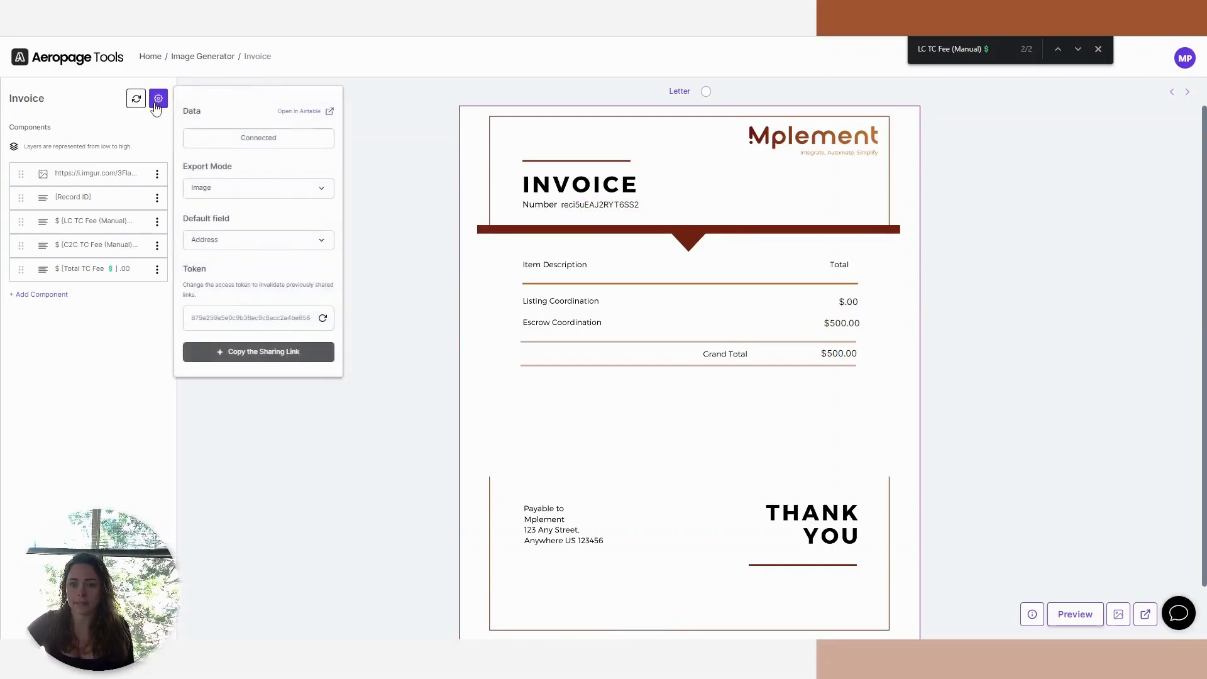
left_click(233, 196)
left_click(265, 234)
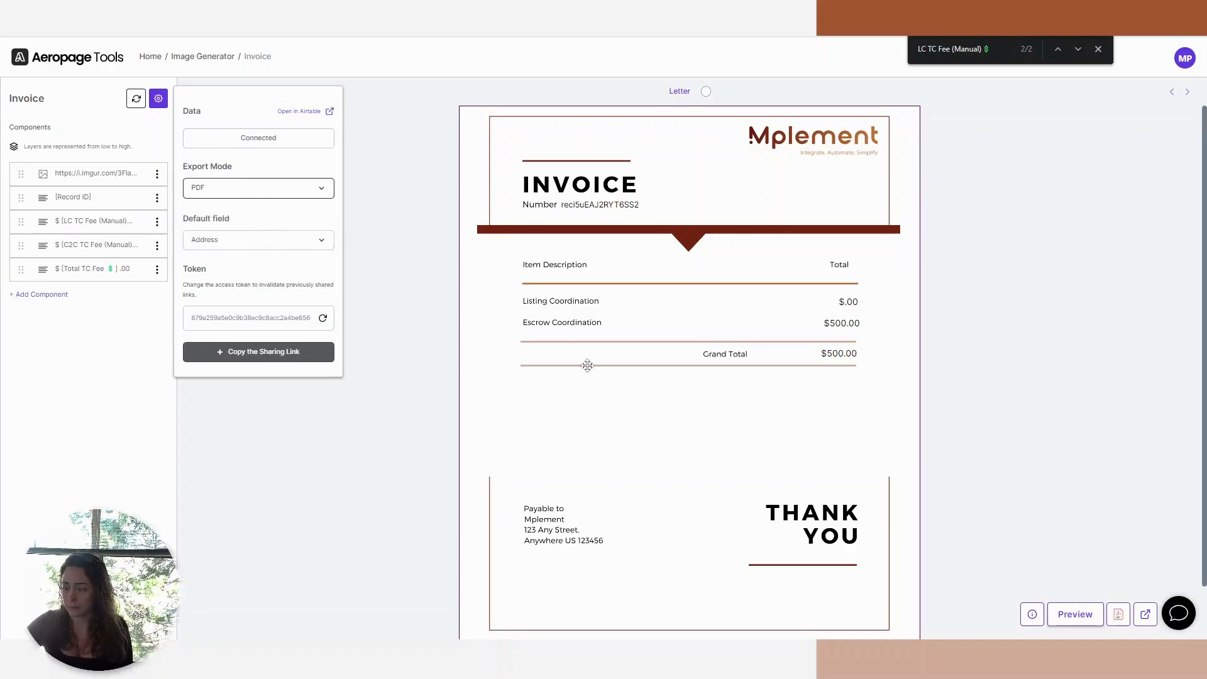
left_click(1093, 572)
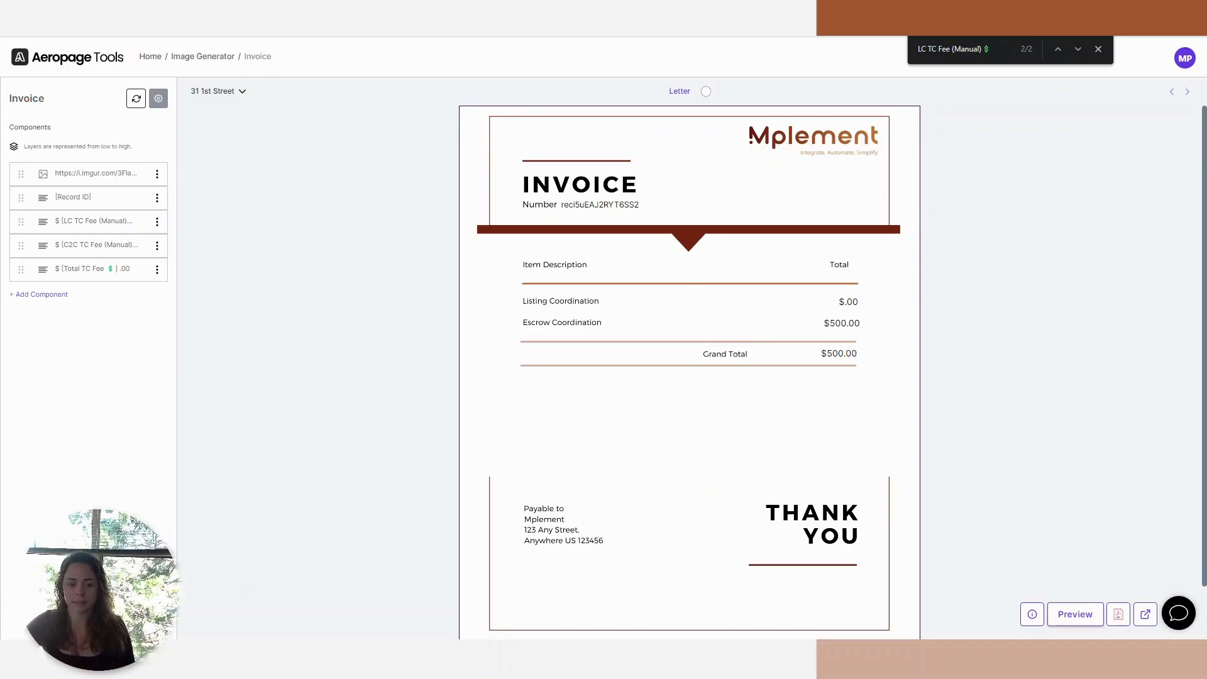
key("Escape")
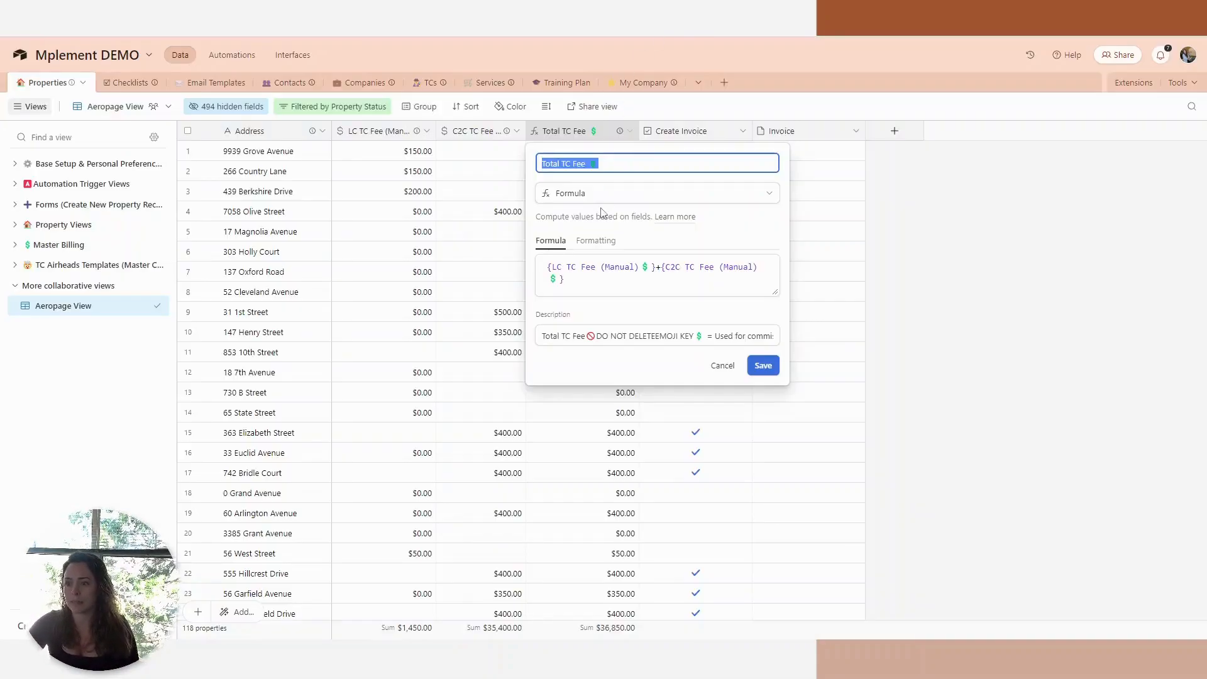
key("Escape")
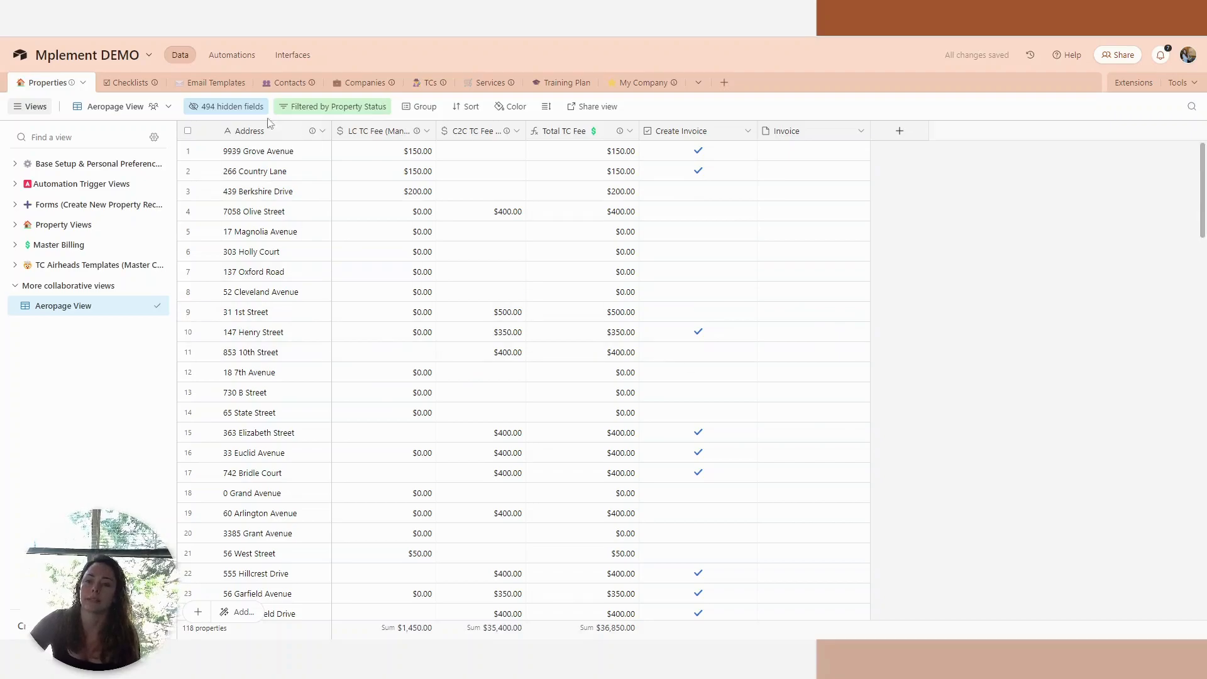
In Airtable's Create Invoice automation, make the record-updated trigger watch the Create Invoice field.
left_click(232, 56)
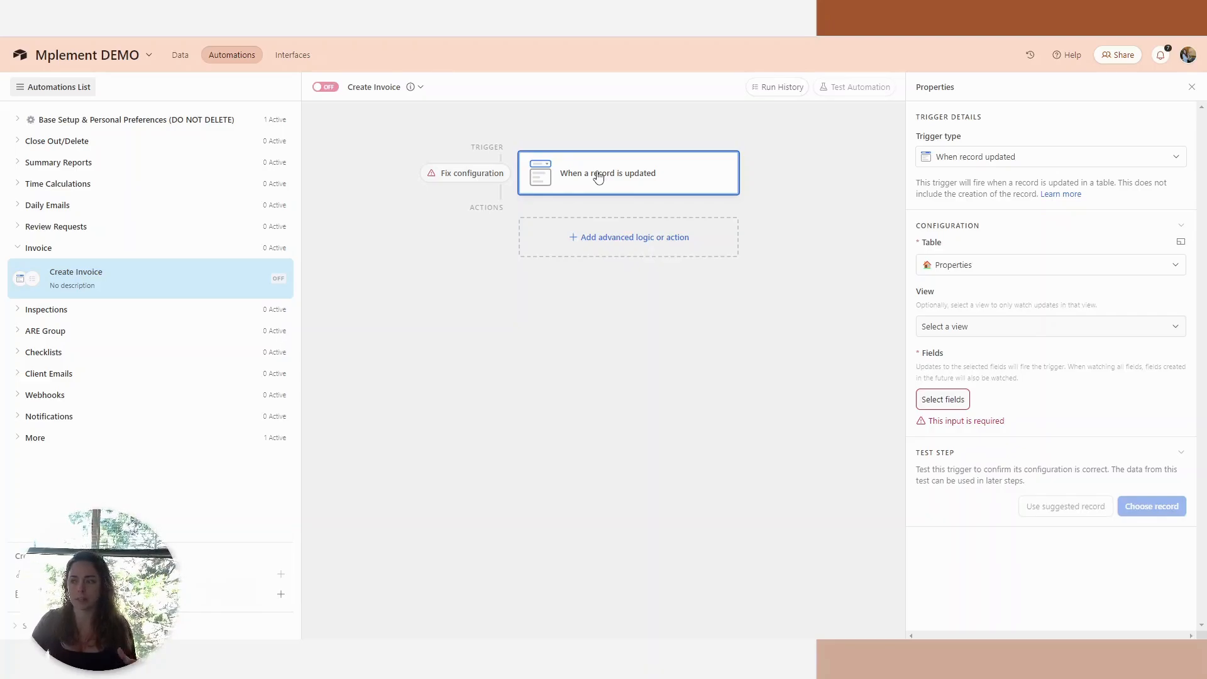
left_click(952, 402)
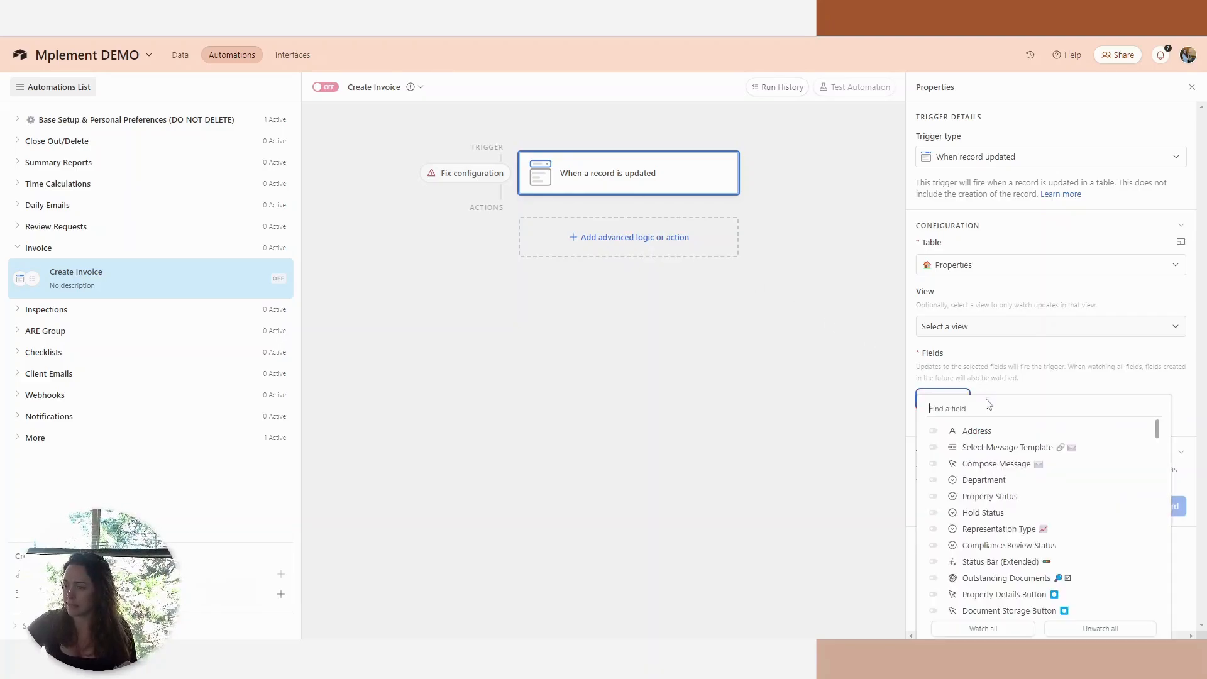
type("invoic")
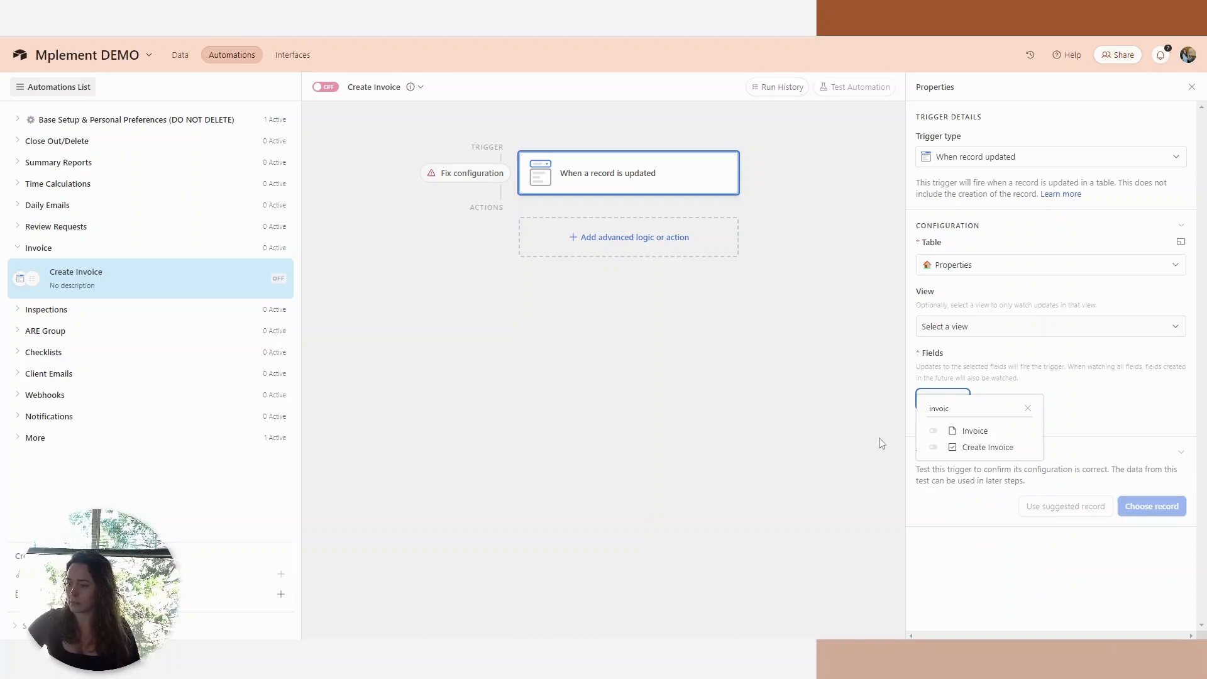
left_click(1019, 448)
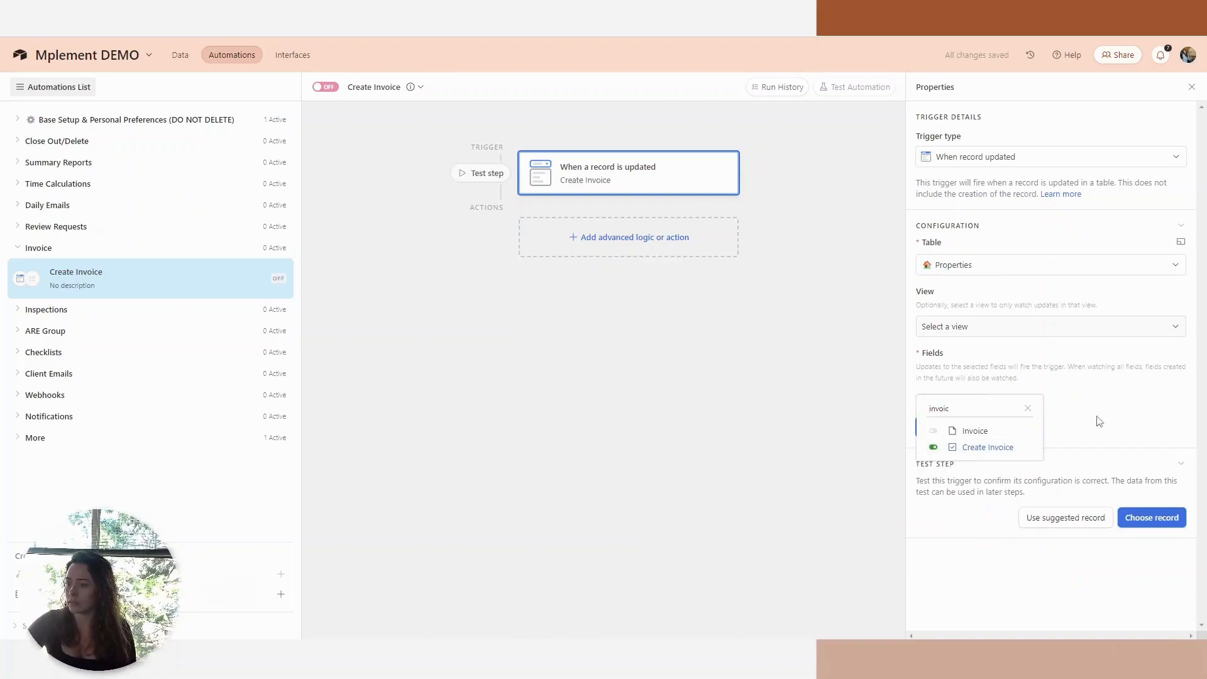
left_click(1093, 364)
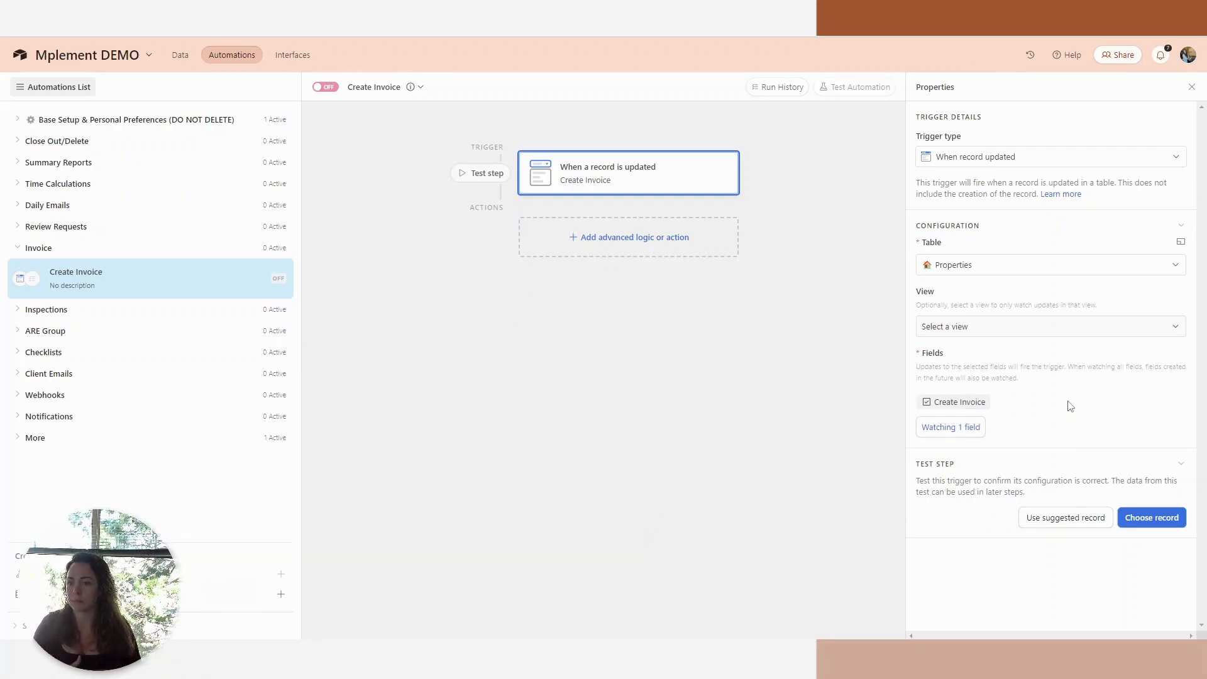
Add an Update record action for the Properties table, using the trigger's Airtable record ID and specific fields.
left_click(632, 242)
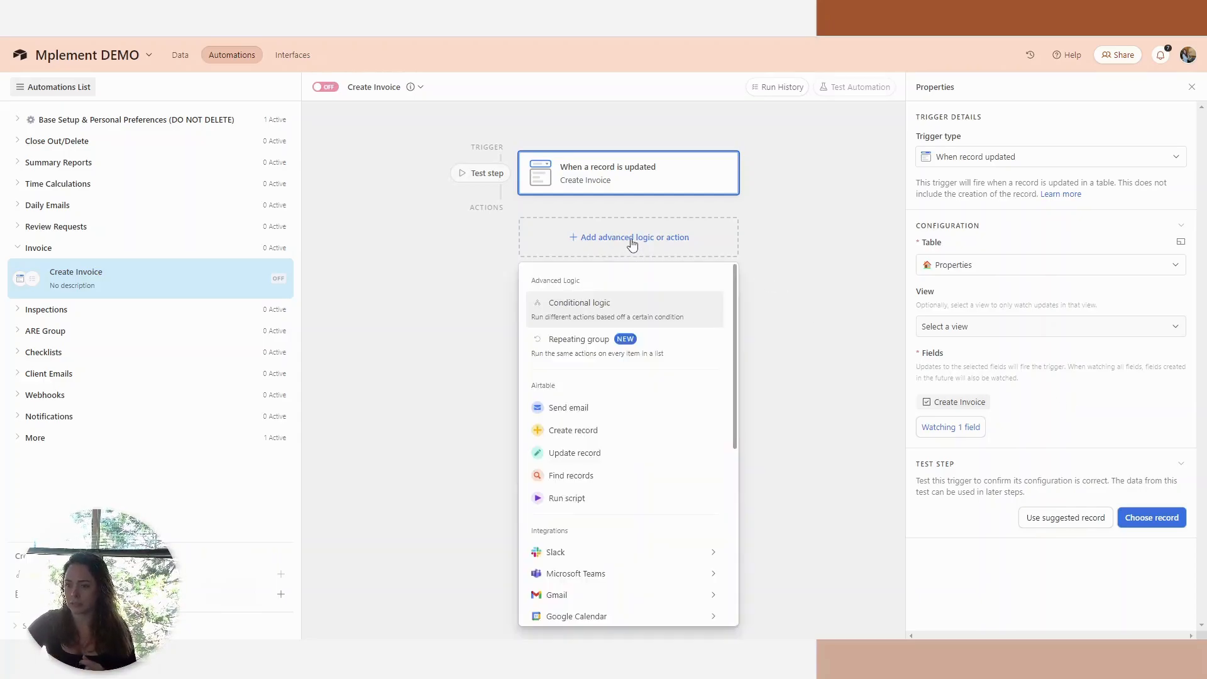
left_click(634, 463)
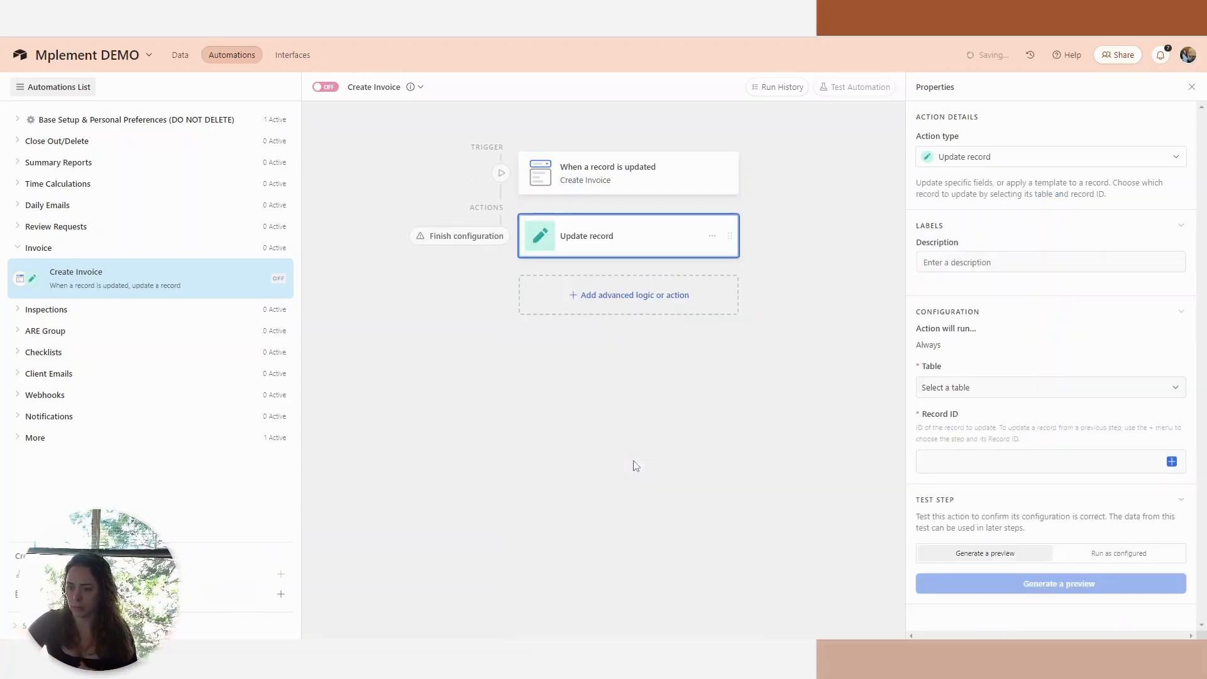
left_click(978, 386)
left_click(974, 434)
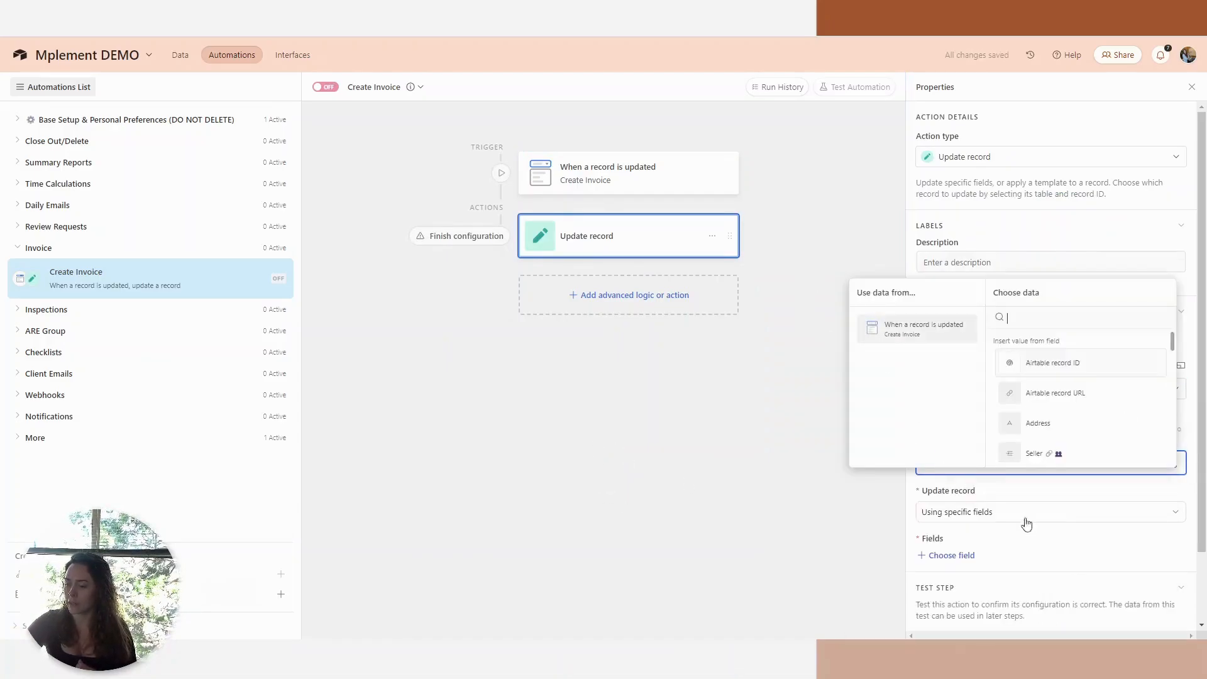
left_click(1054, 364)
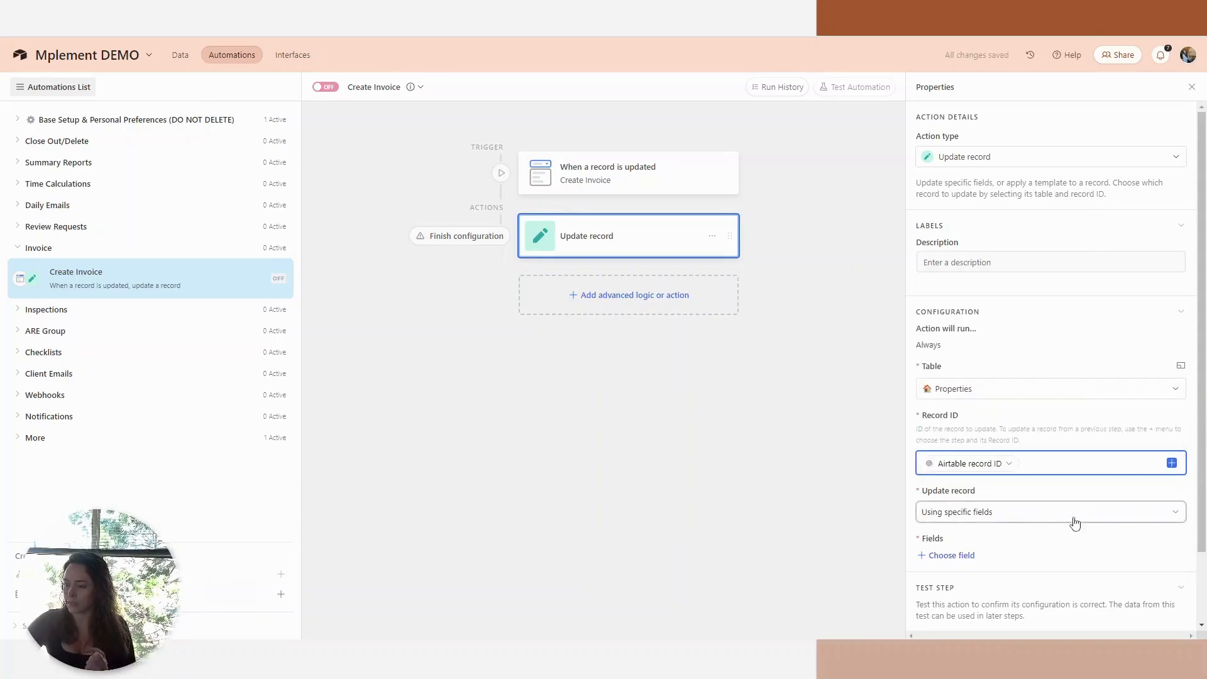
left_click(1004, 515)
left_click(1004, 519)
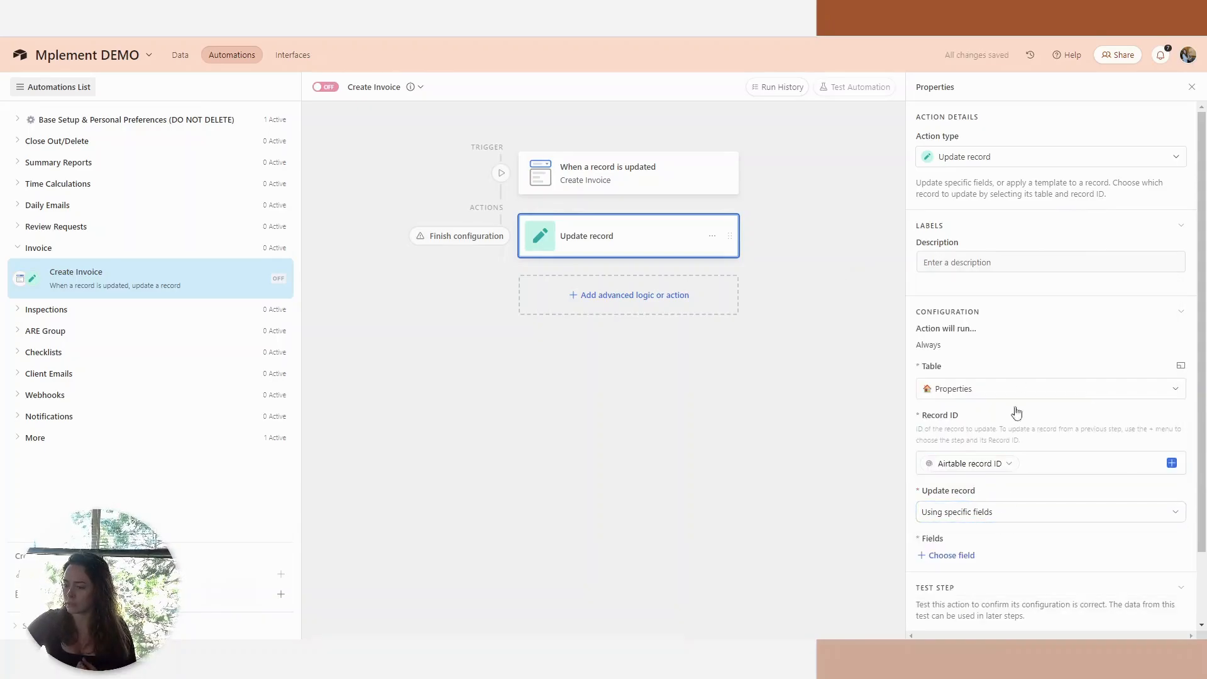
Choose Attachments as the field that the Update record action fills.
left_click(950, 556)
type("atta")
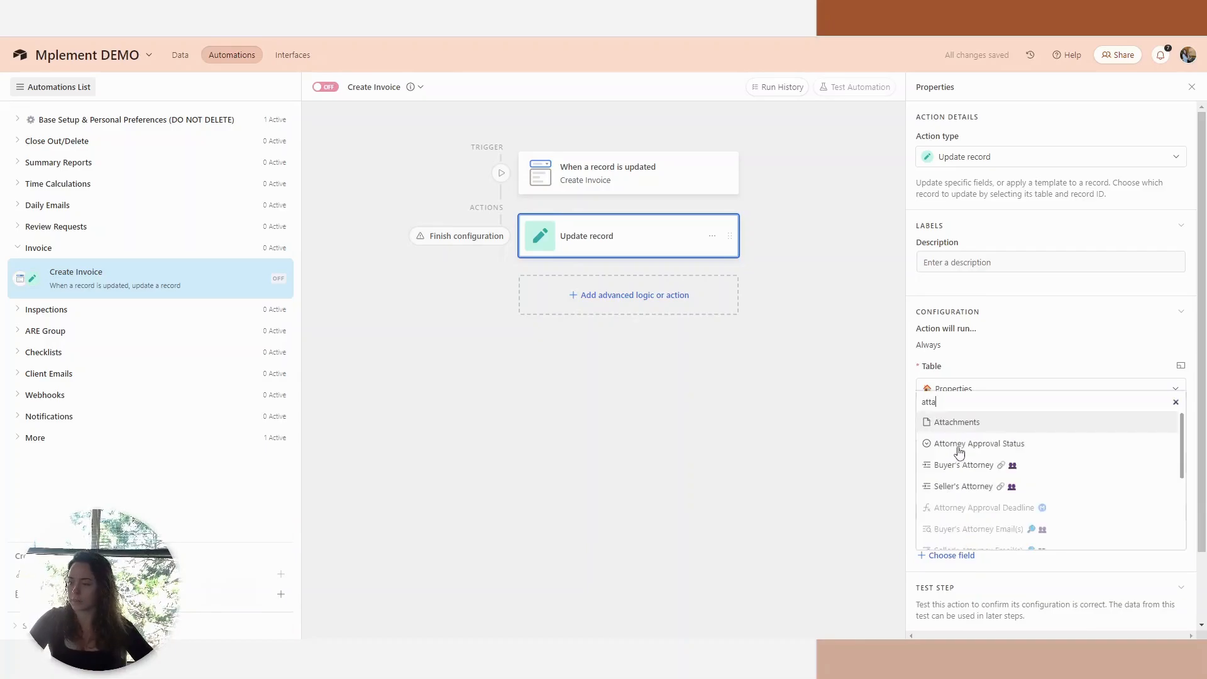
left_click(963, 425)
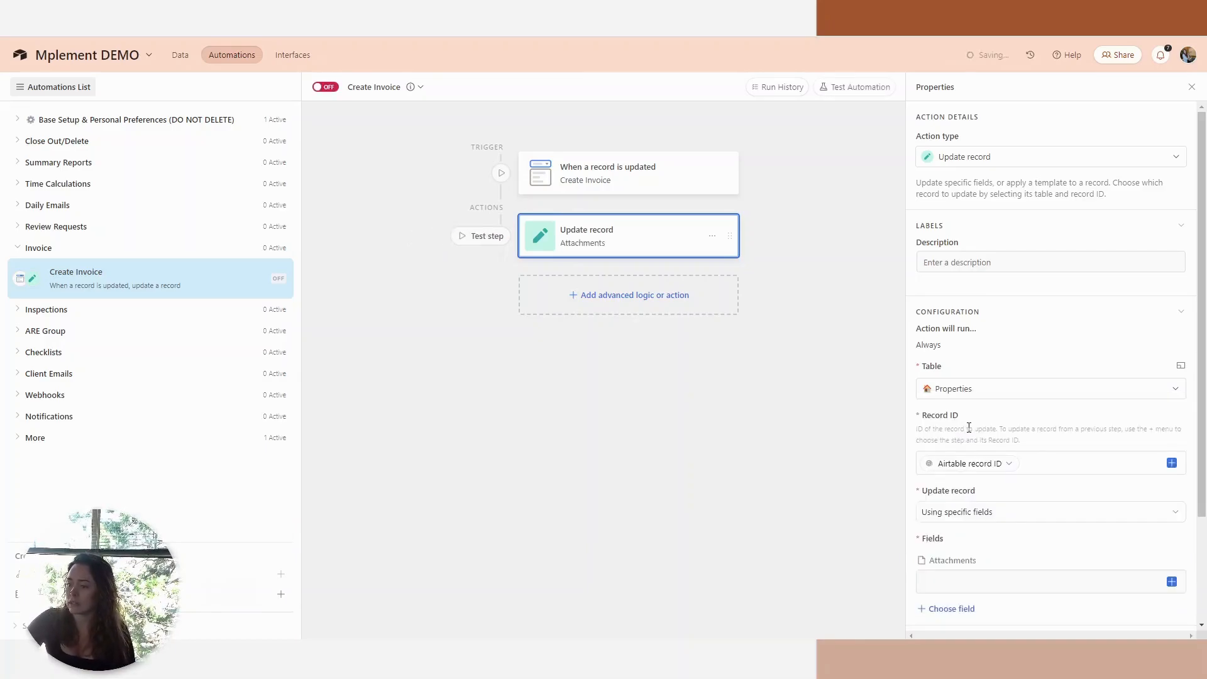
scroll(995, 549, "down", 2)
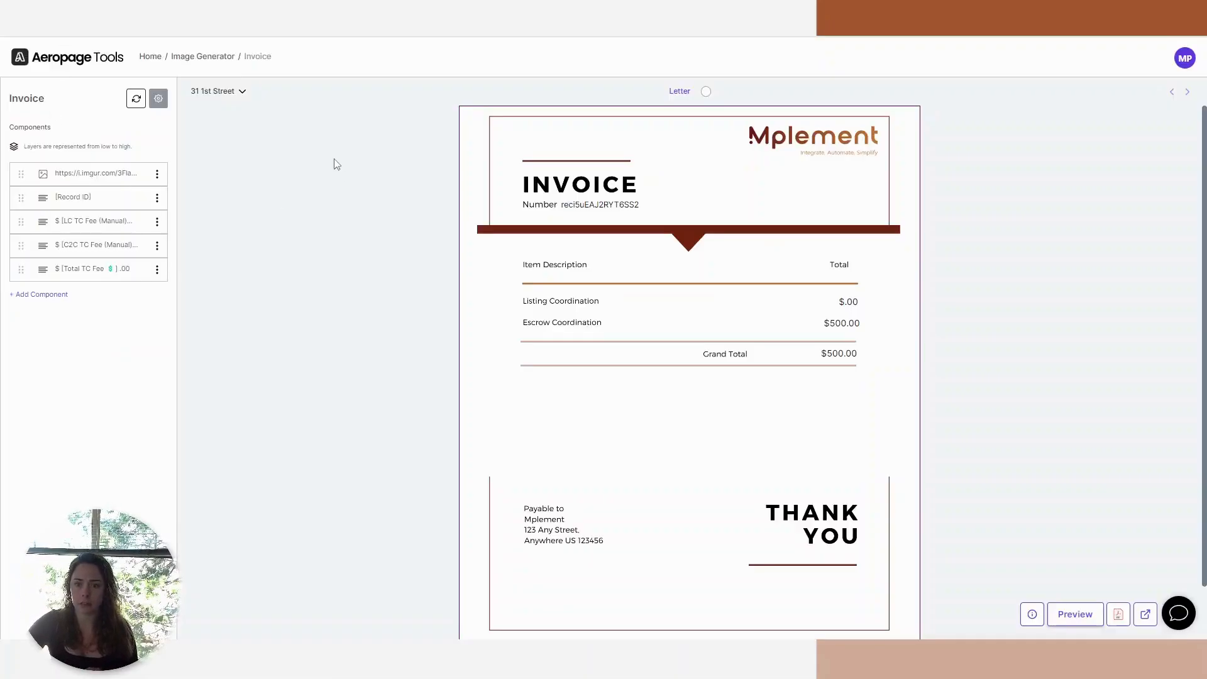
Copy the invoice's sharing link with its access token from Aeropage into the Attachments value and append the trigger's Airtable record ID.
left_click(159, 99)
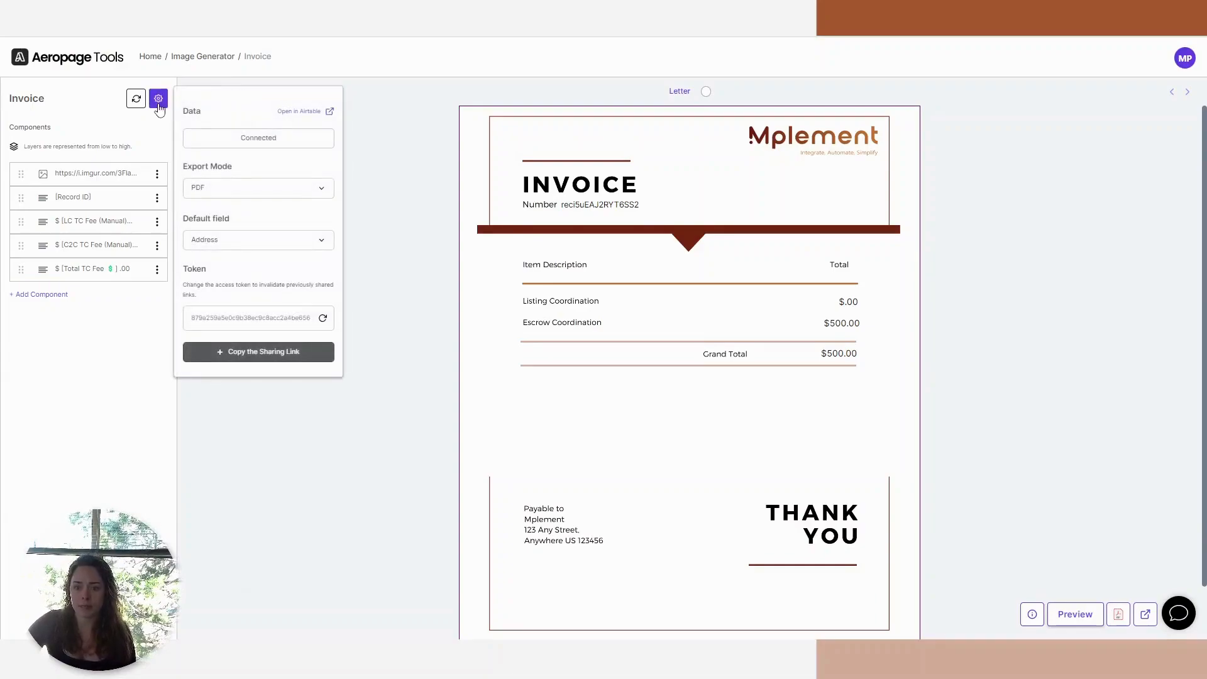
left_click(245, 357)
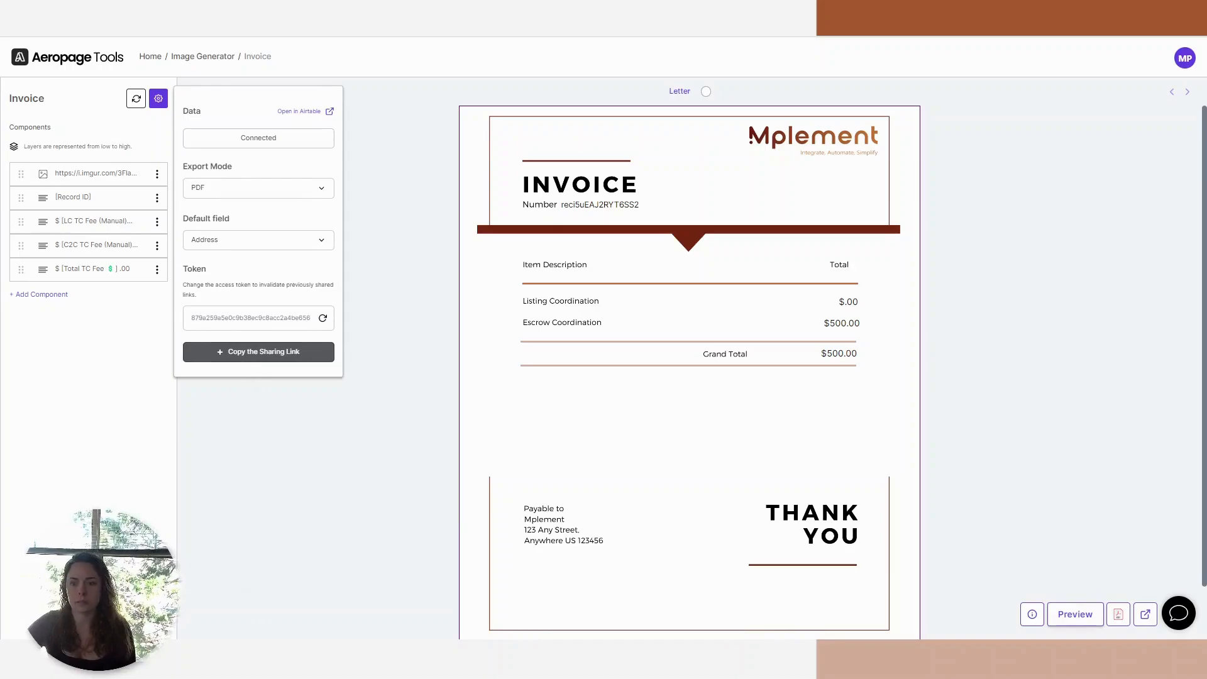
key("ctrl+Tab")
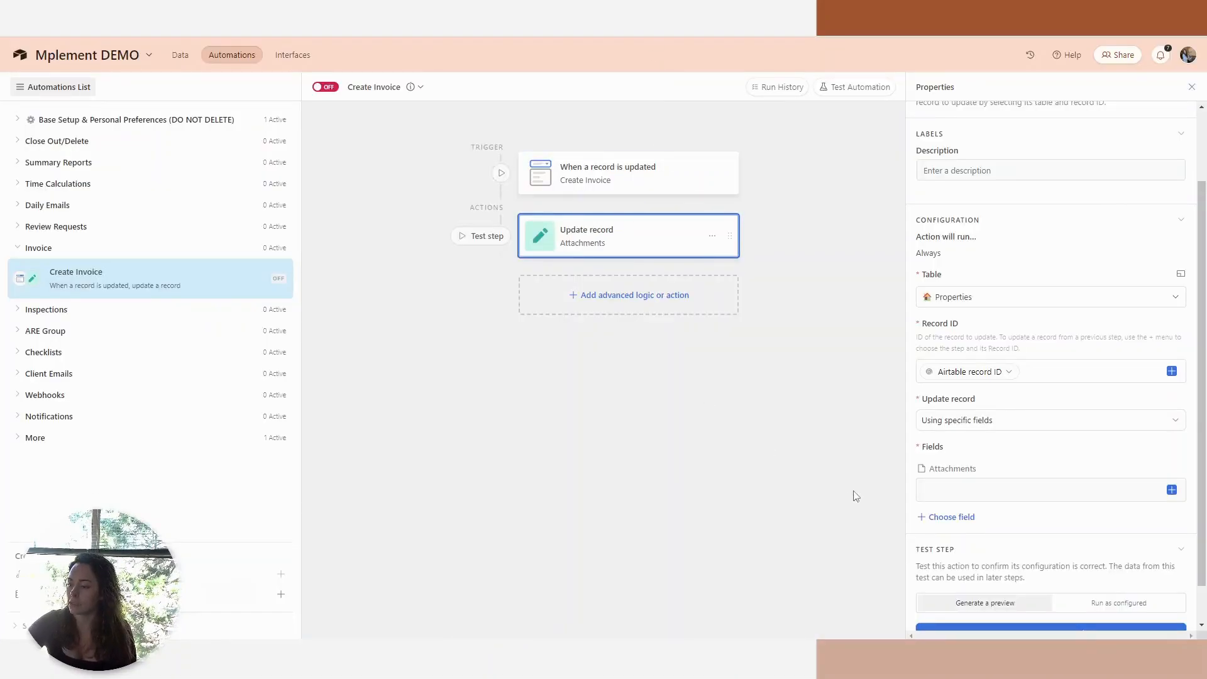
left_click(1011, 496)
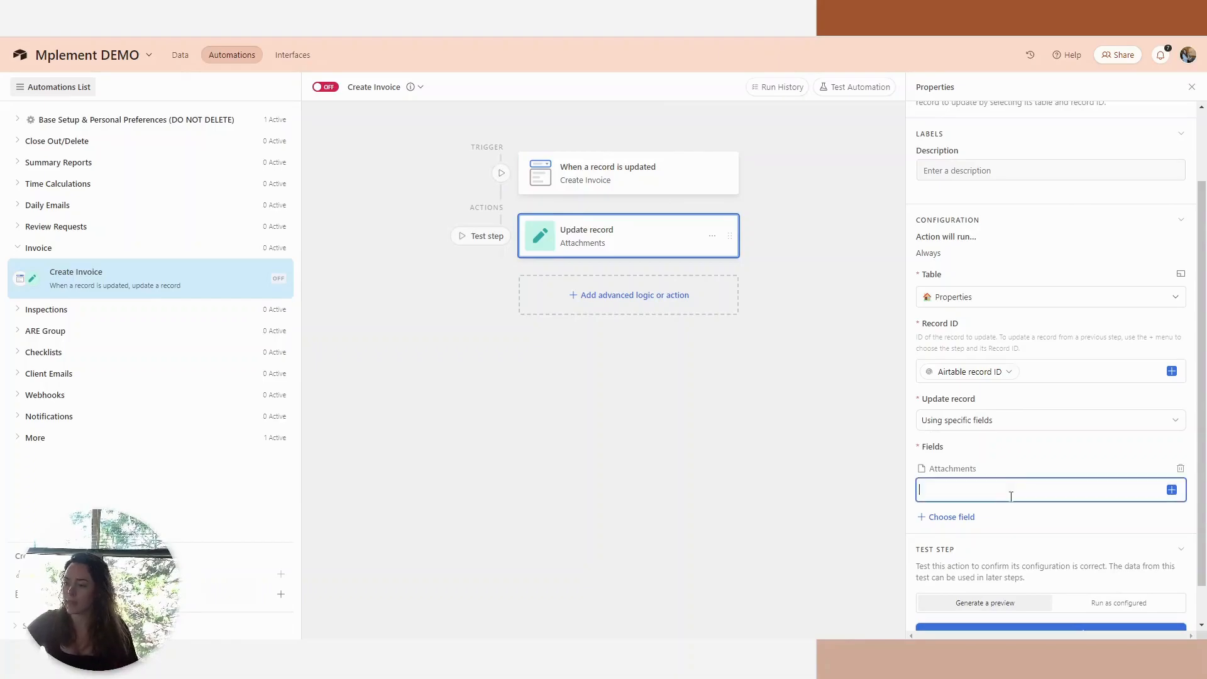
key("ctrl+v")
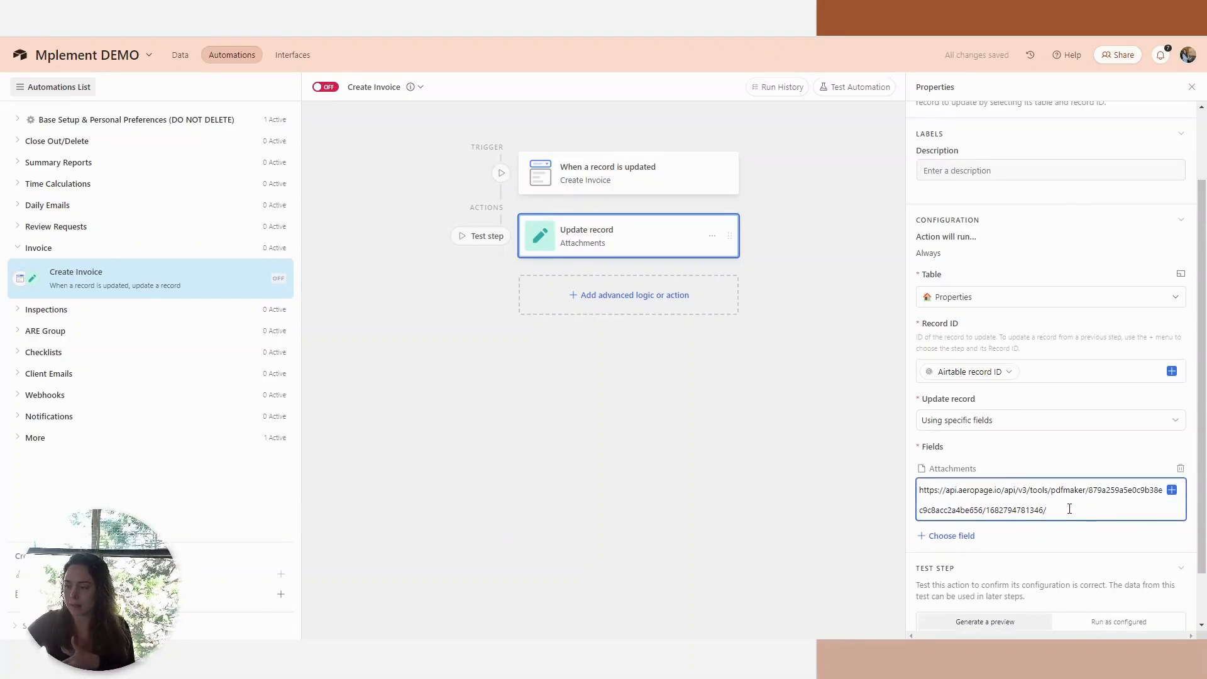
left_click(1171, 491)
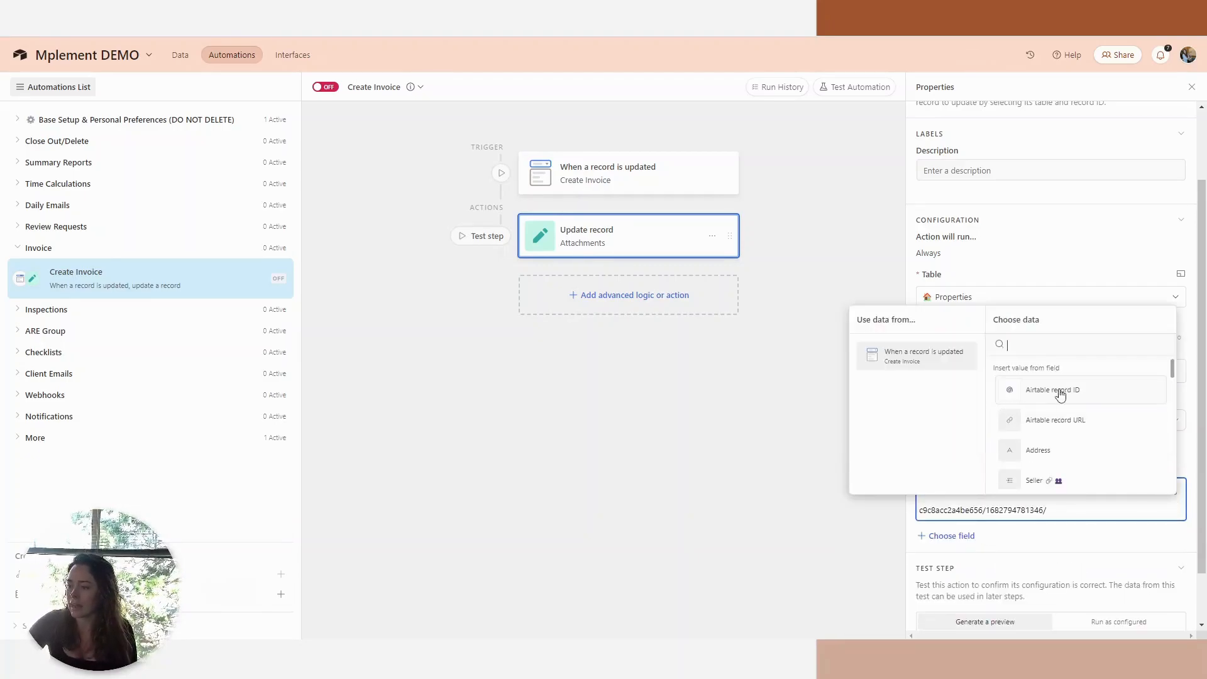
left_click(1062, 394)
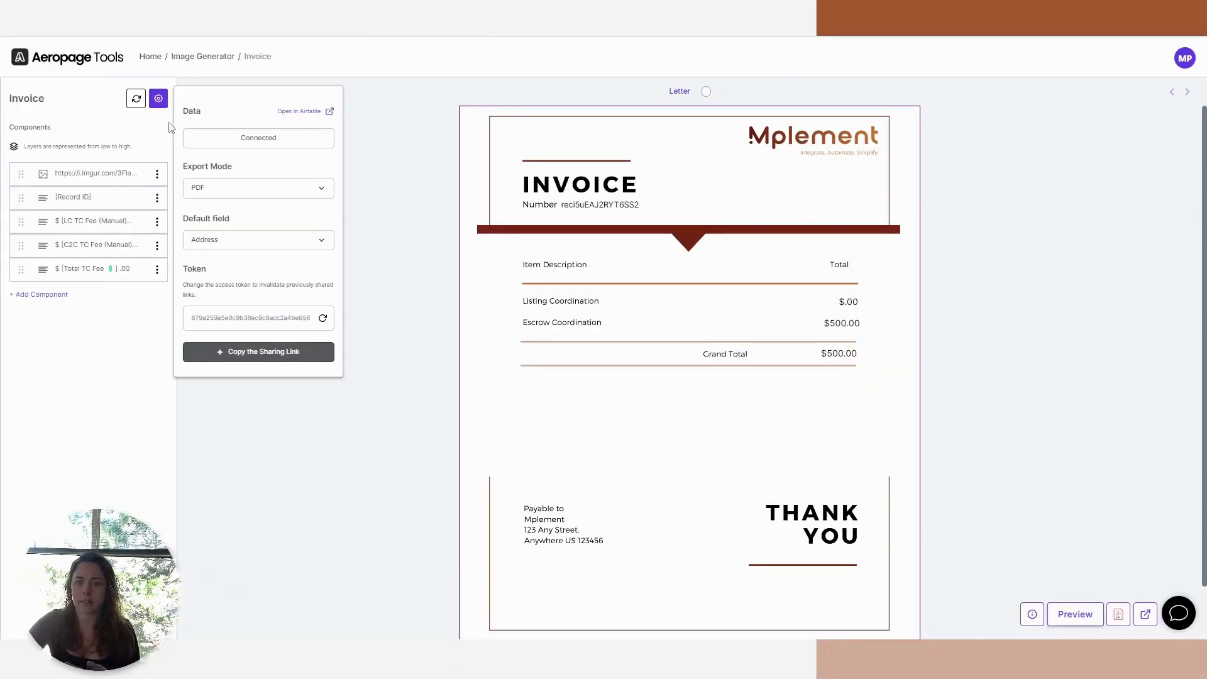
left_click(370, 122)
left_click(213, 92)
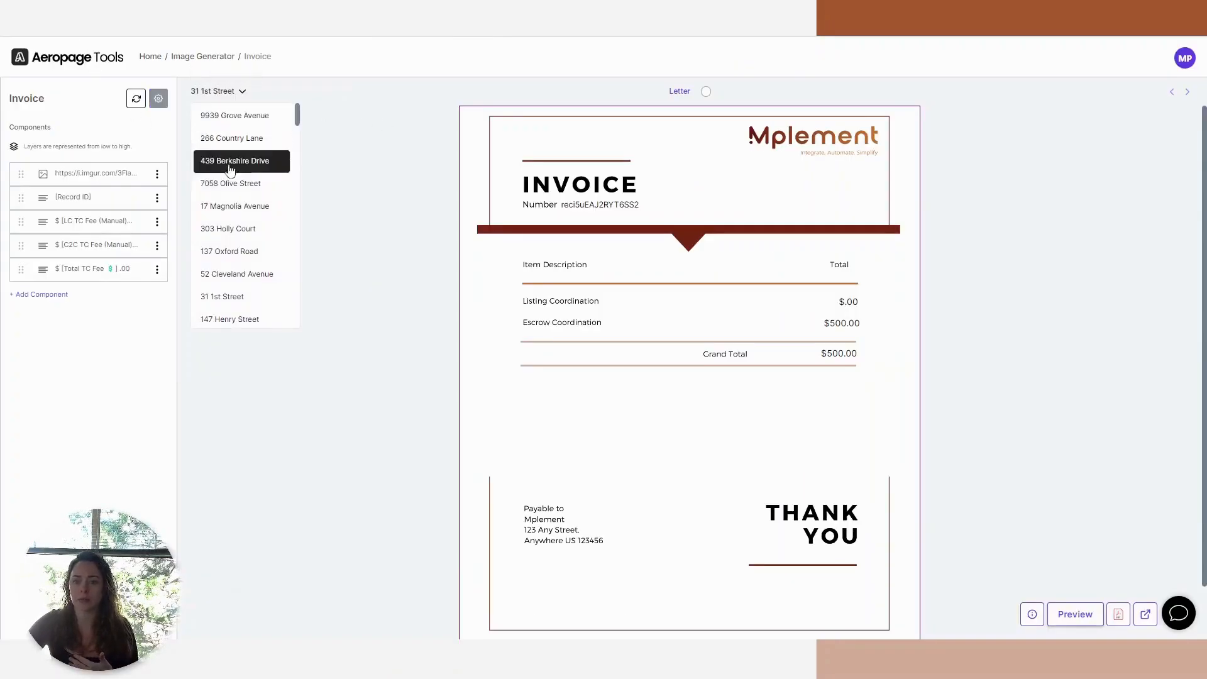
left_click(229, 229)
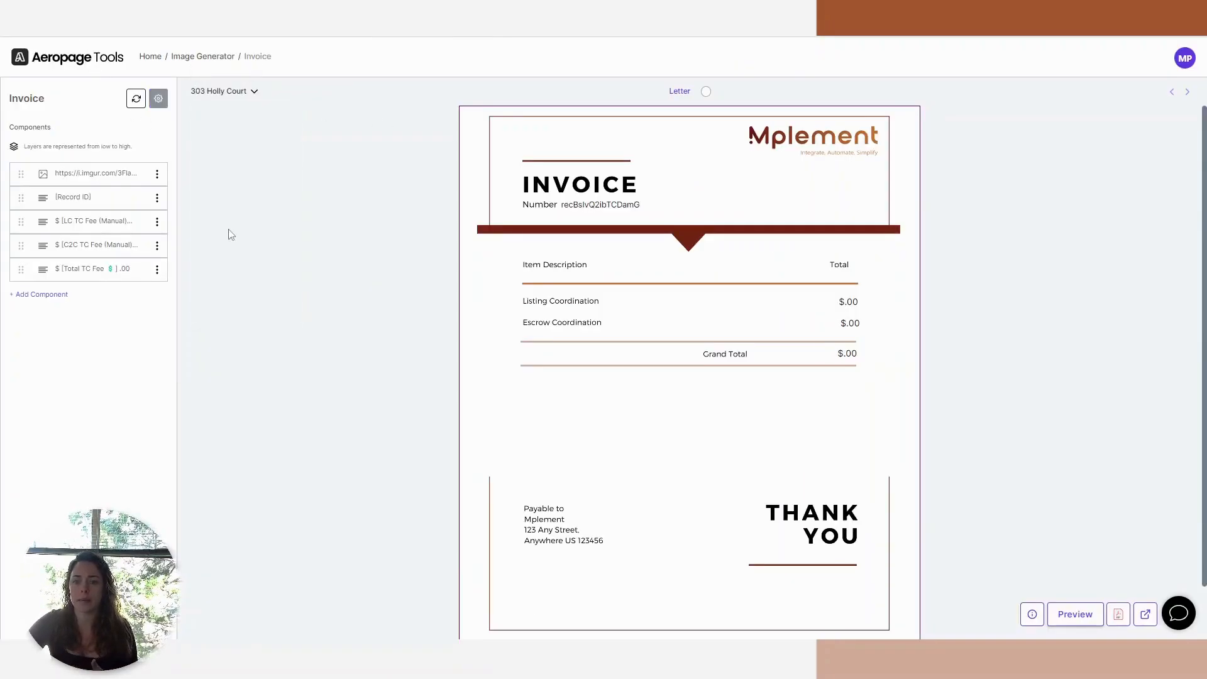
left_click(215, 94)
left_click(847, 323)
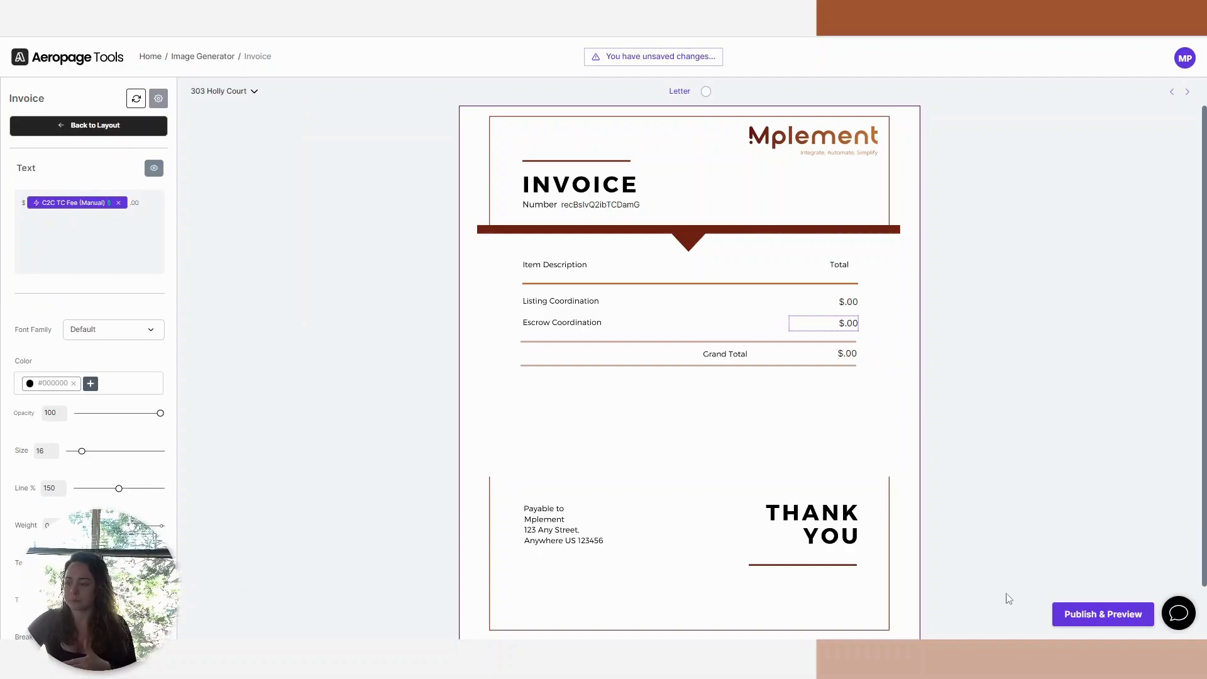
left_click(1081, 618)
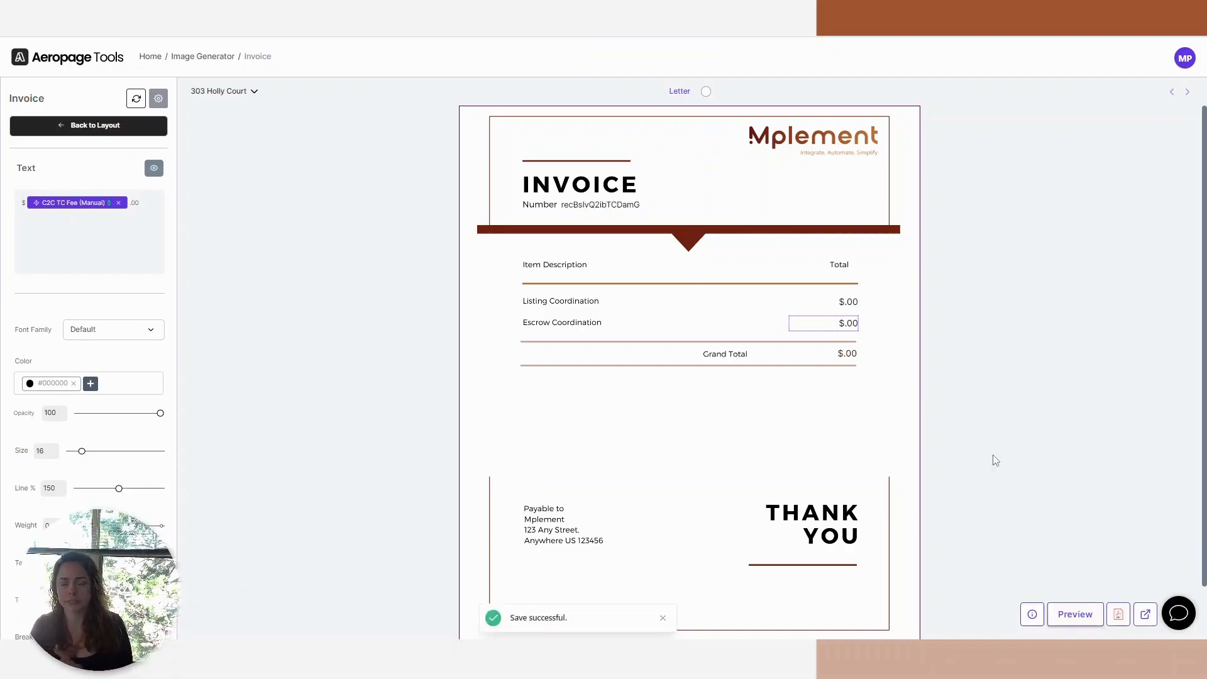
Return to Airtable and turn on the Create Invoice automation.
left_click(440, 13)
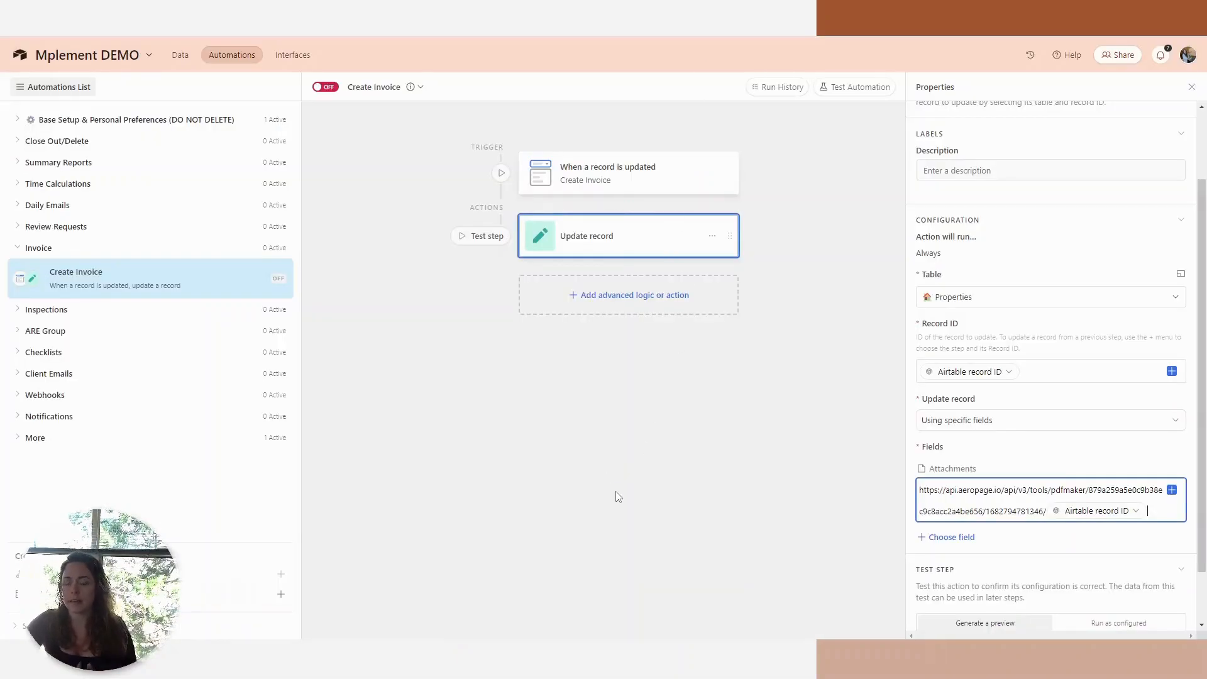
left_click(731, 480)
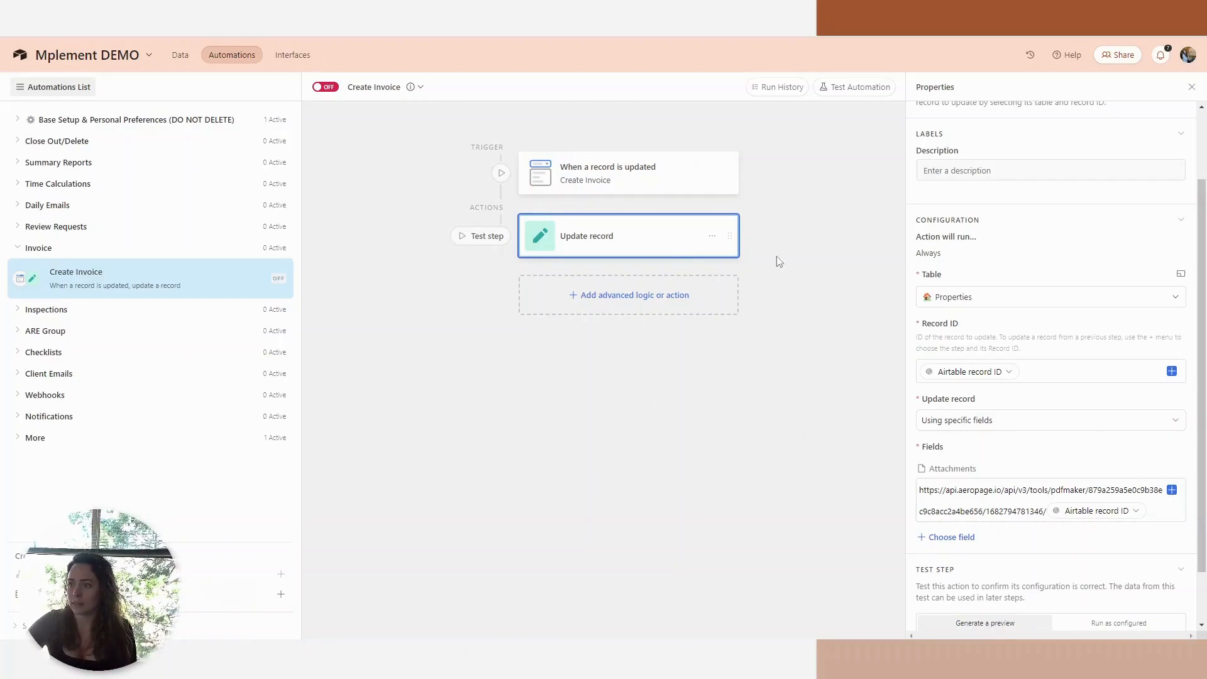
left_click(317, 87)
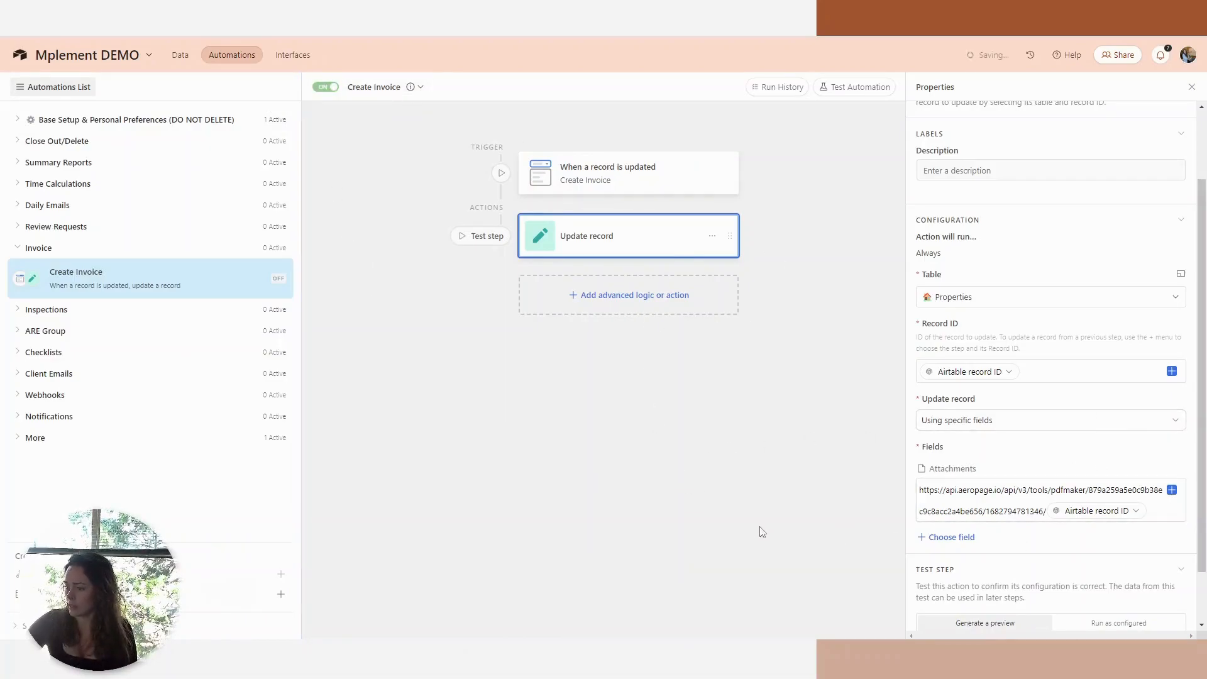
left_click(181, 56)
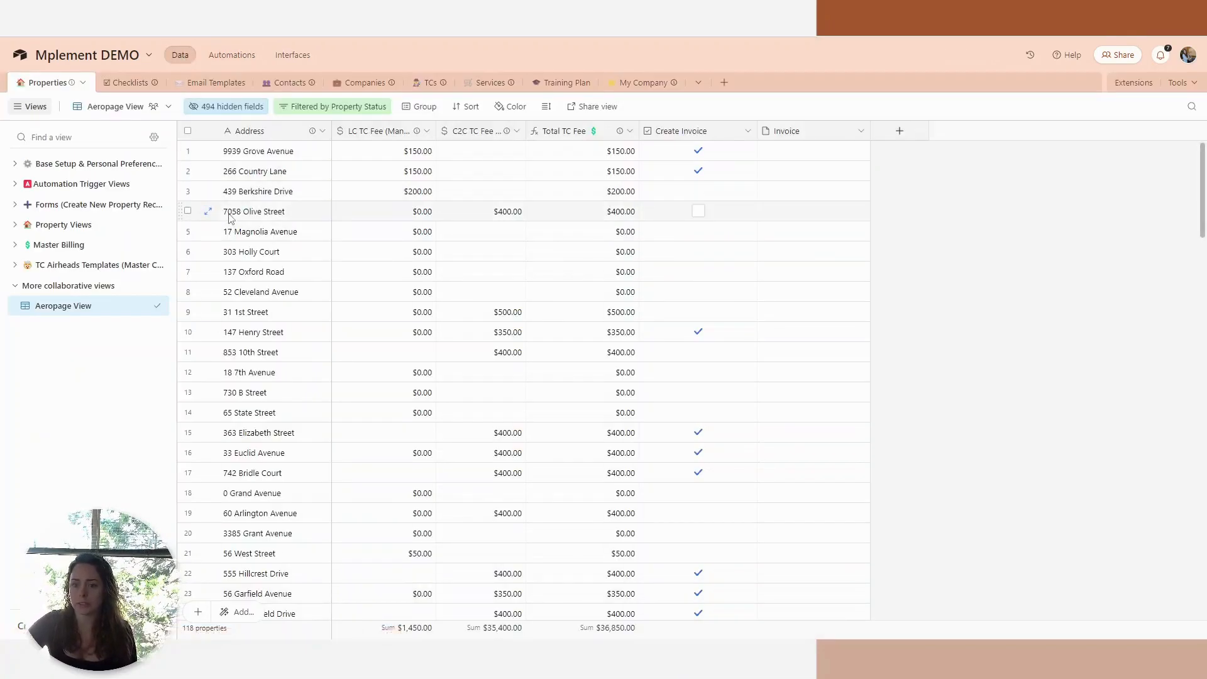
left_click(698, 213)
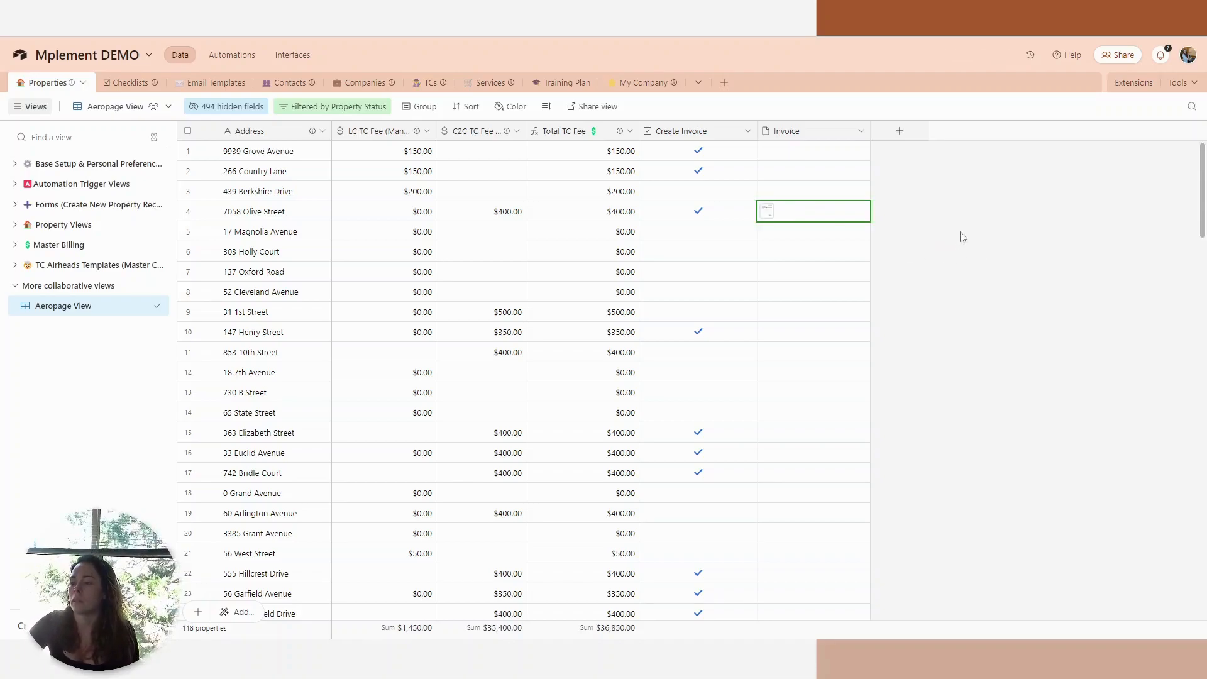
left_click(816, 214)
left_click(769, 213)
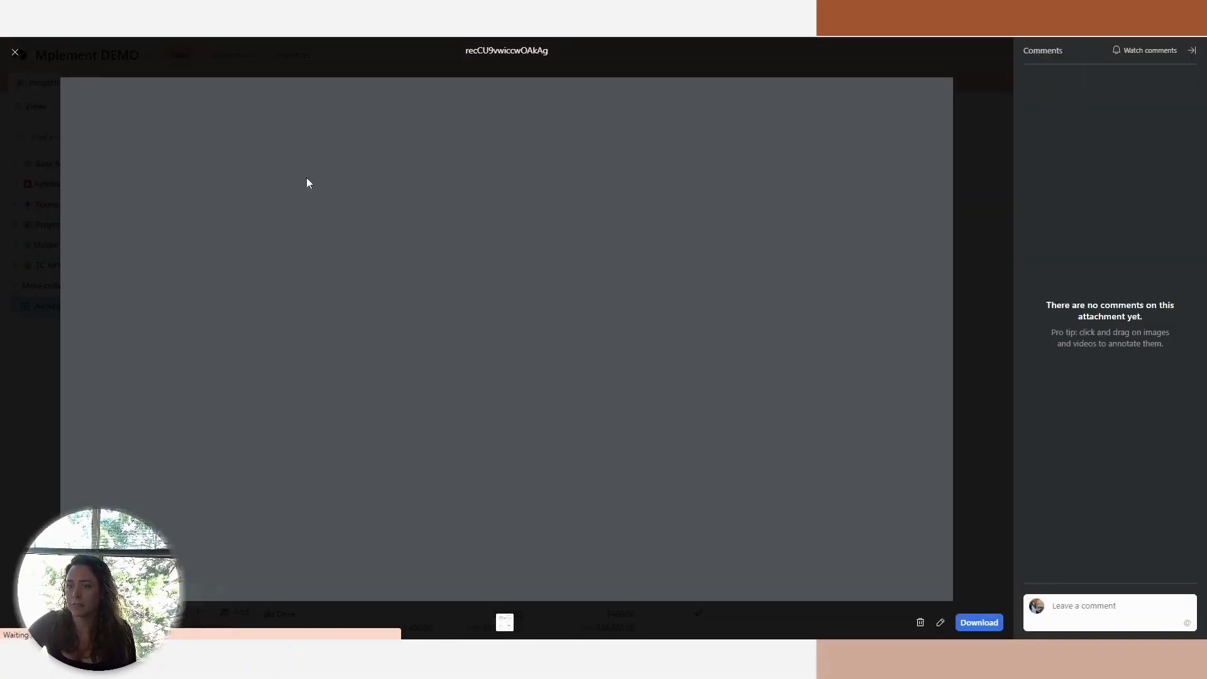
scroll(824, 500, "down", 5)
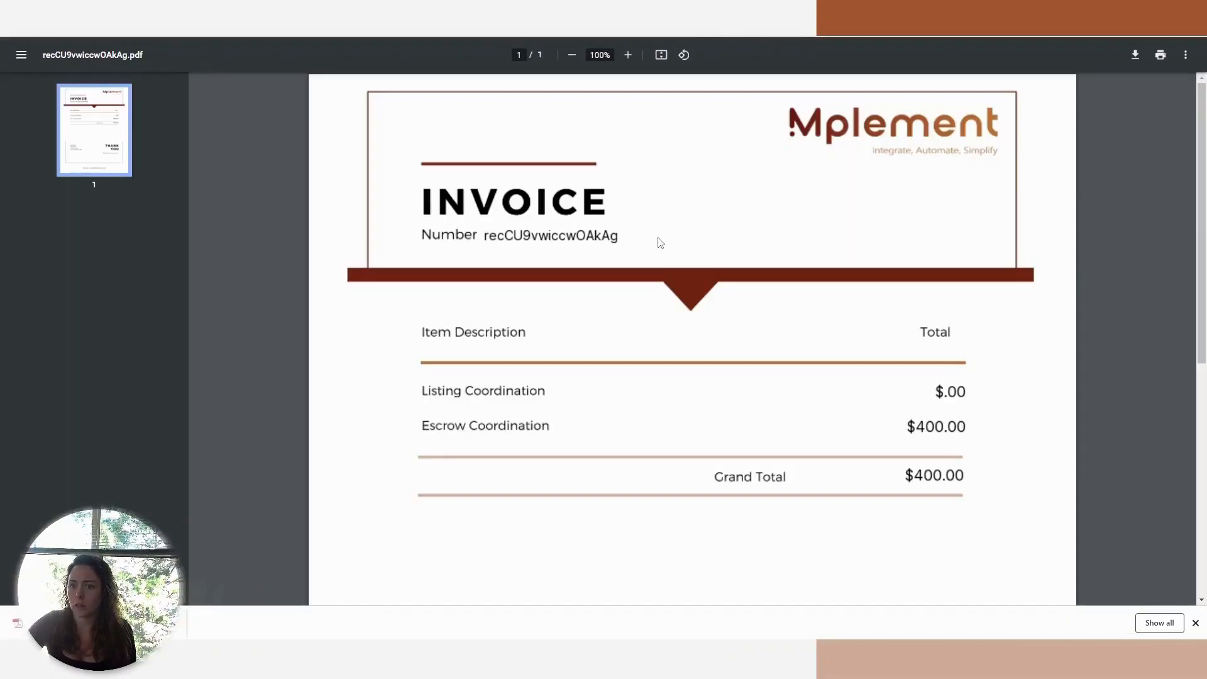
scroll(445, 265, "down", 5)
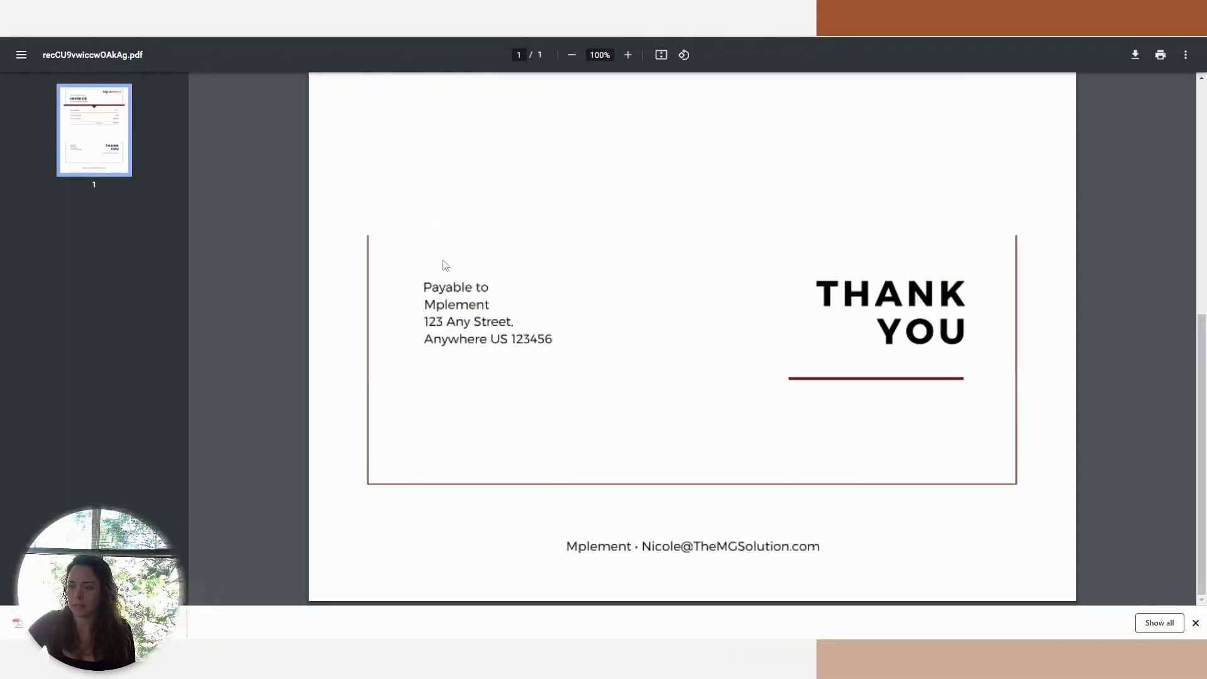
scroll(451, 264, "up", 5)
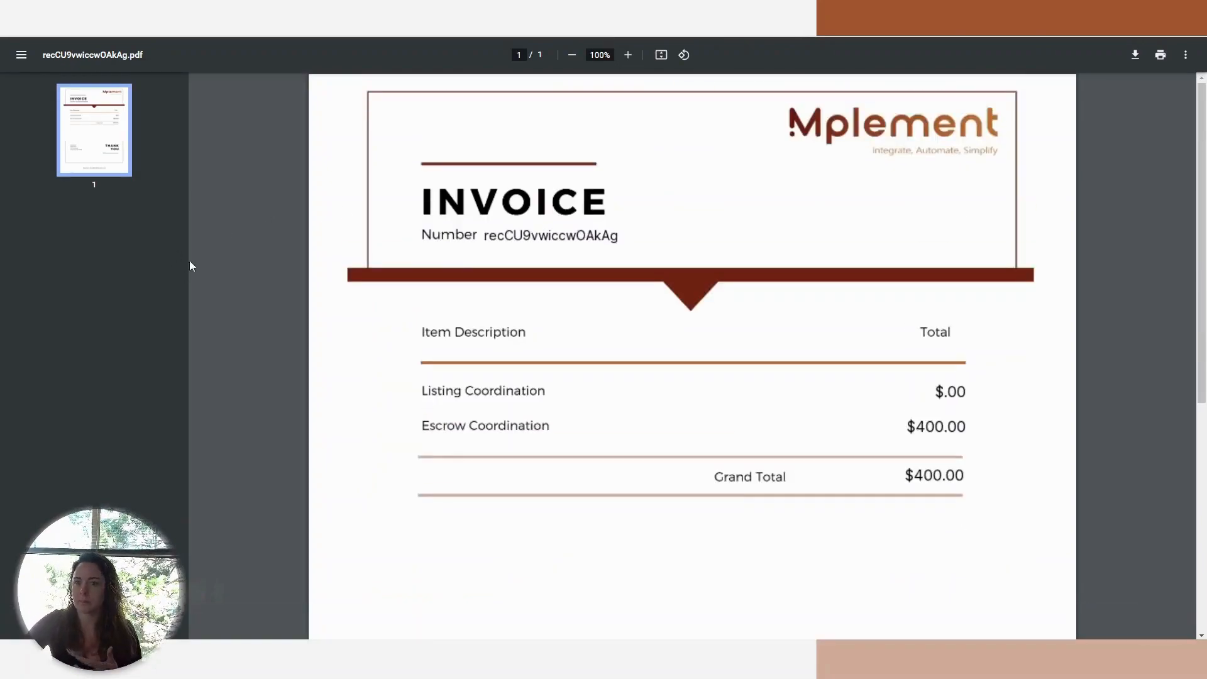
key("ctrl+w")
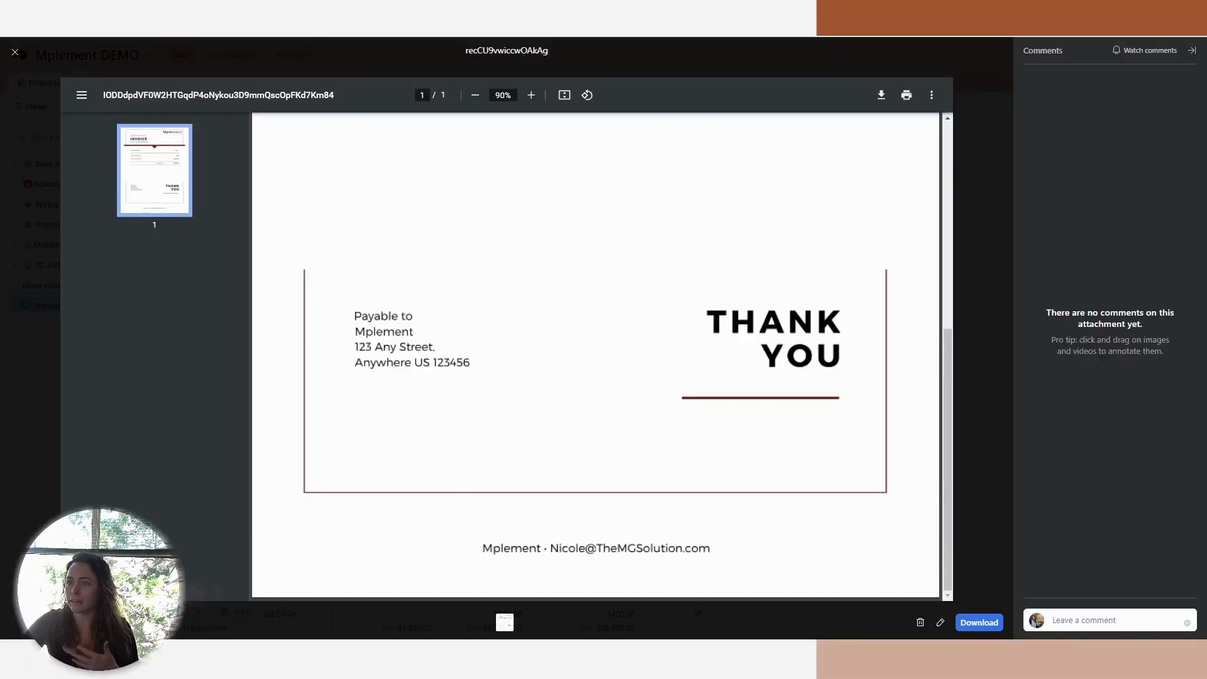
left_click(17, 52)
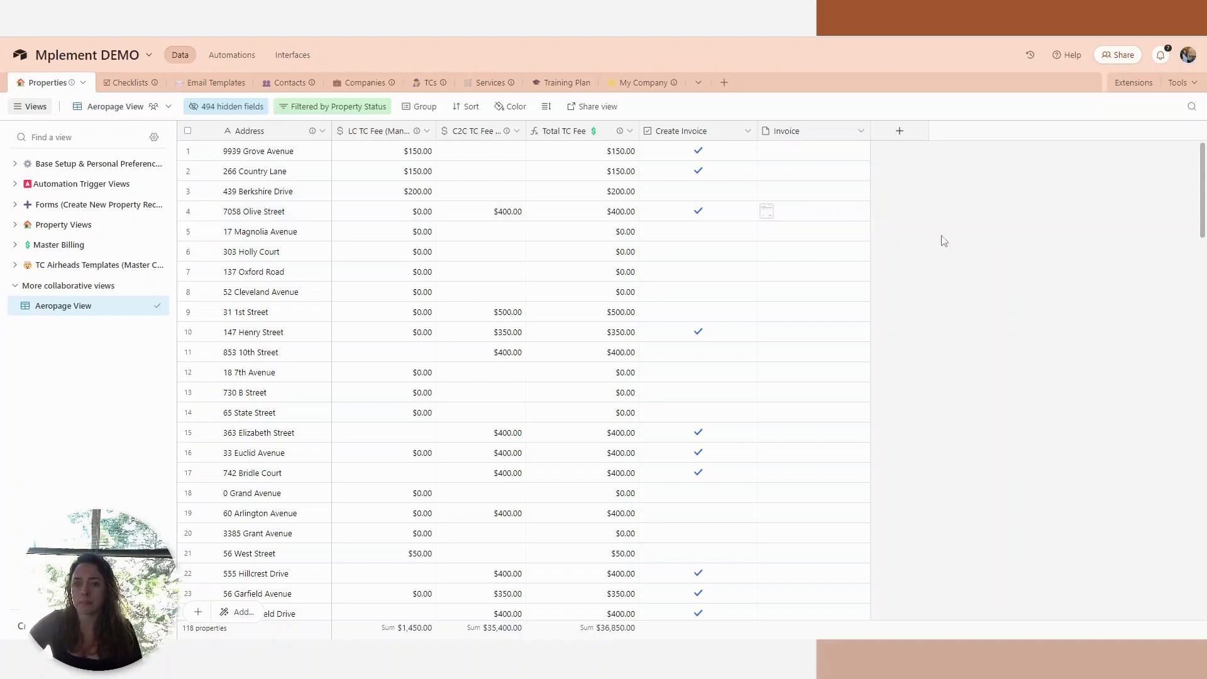
Add a Run script action to the Create Invoice automation and replace its sample code with the copied script that renames Invoice attachments.
left_click(232, 55)
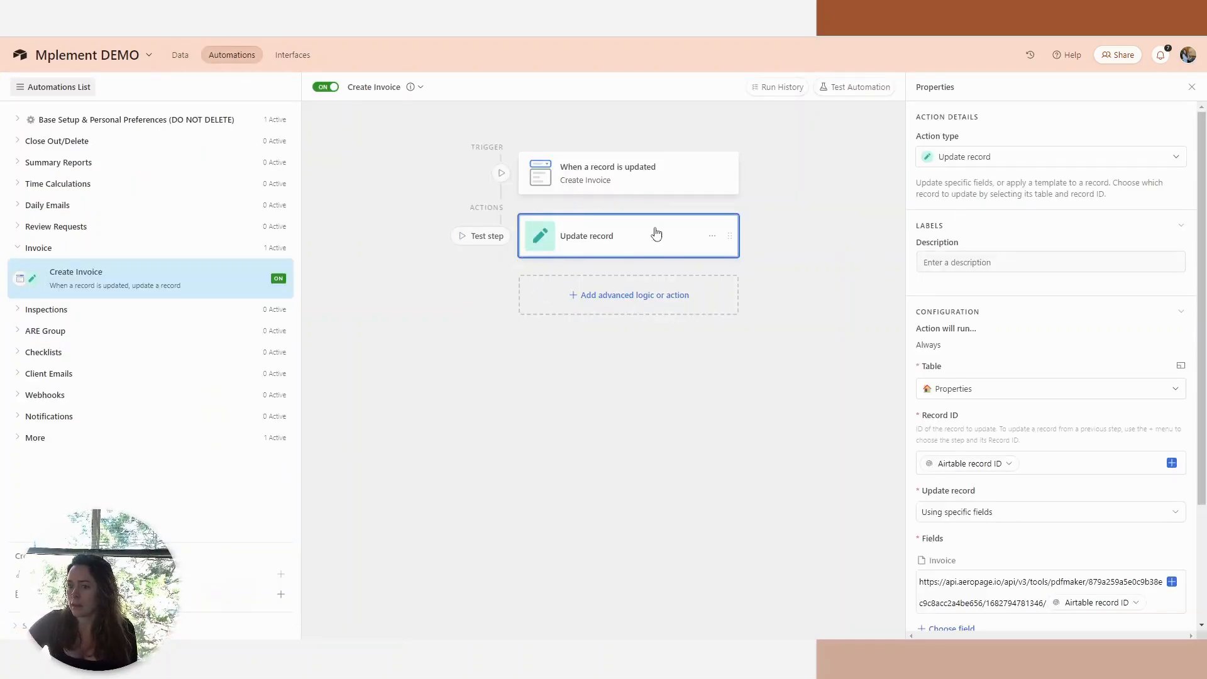
left_click(712, 236)
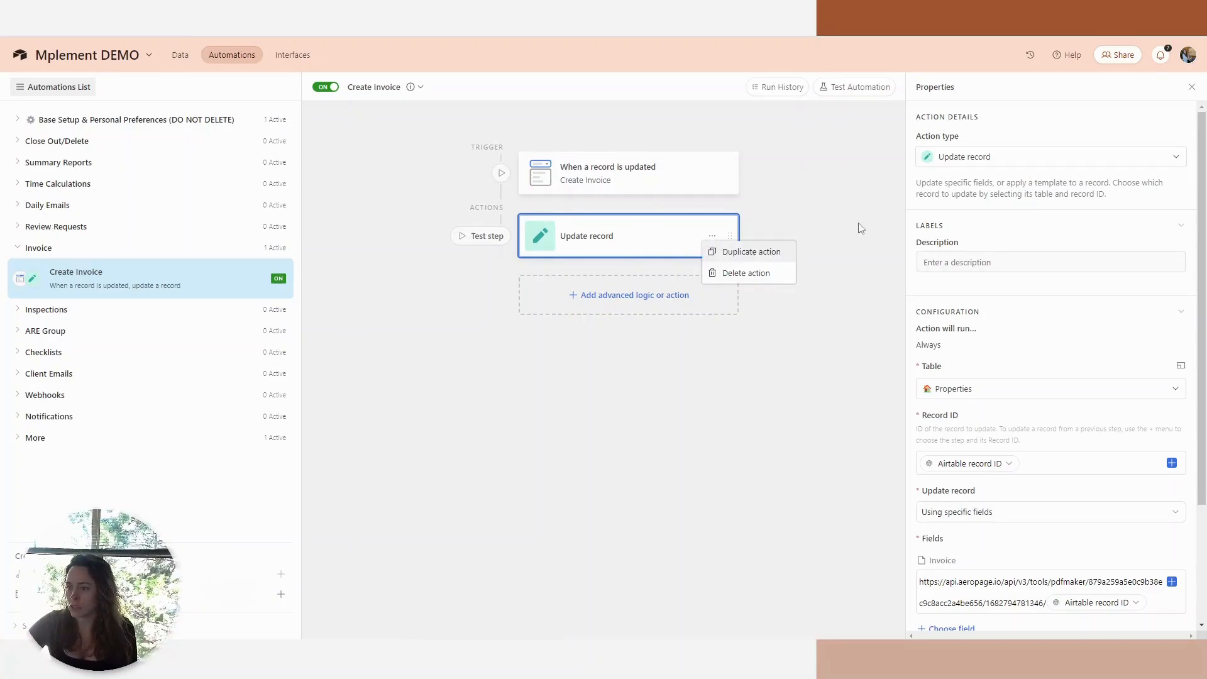
left_click(673, 296)
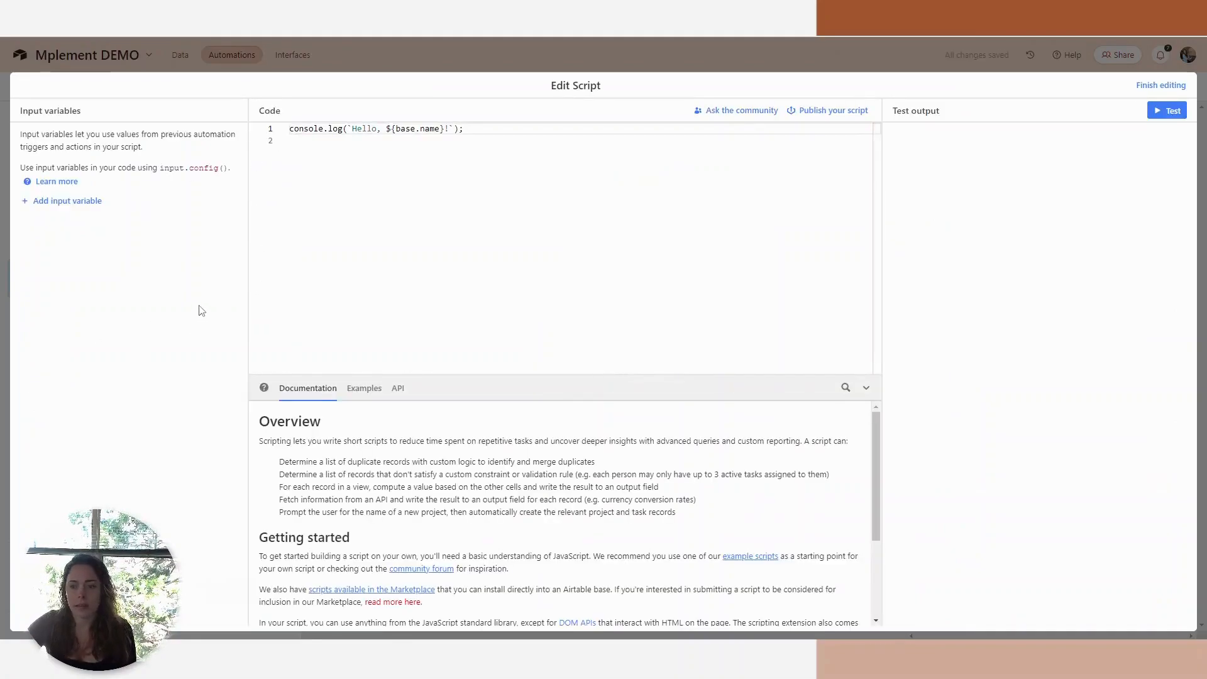
left_click(92, 203)
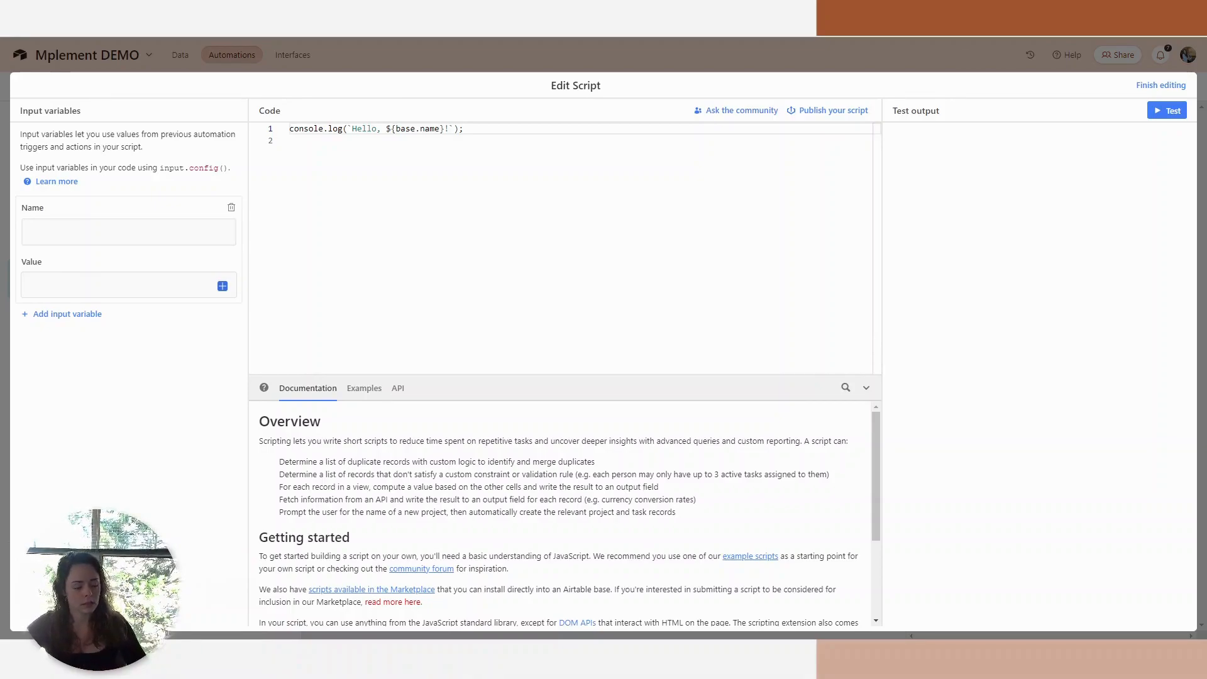
left_click(399, 218)
key("ctrl+a")
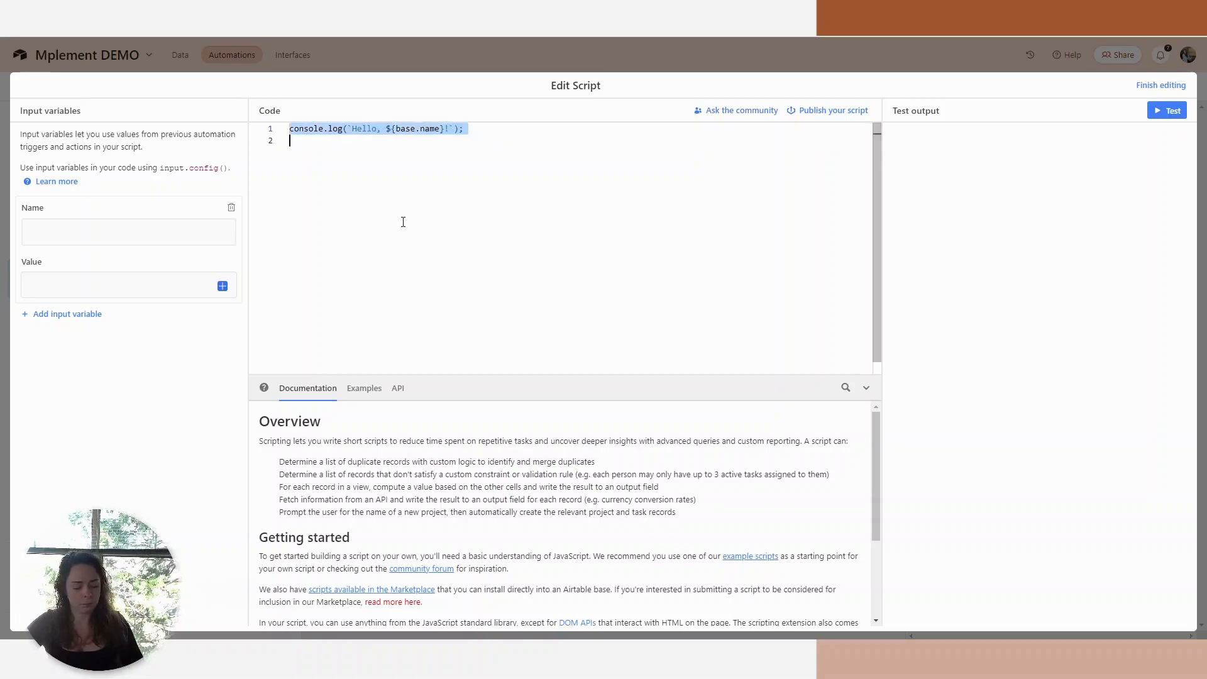
key("ctrl+v")
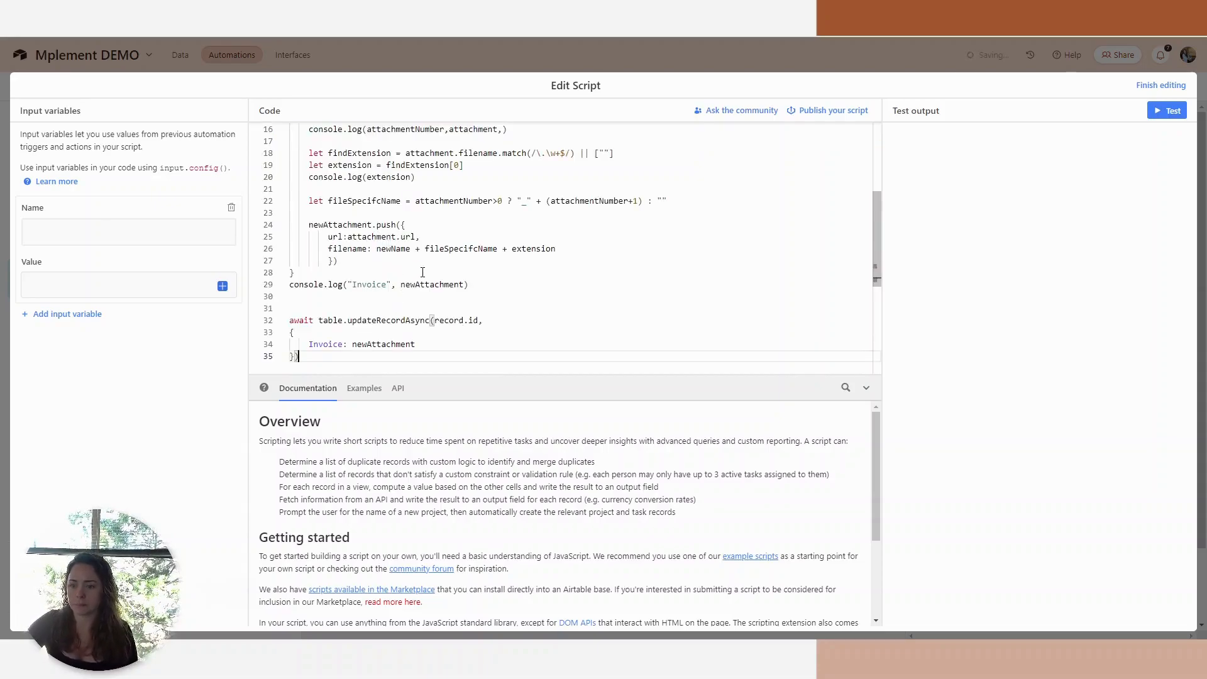
scroll(434, 214, "up", 4)
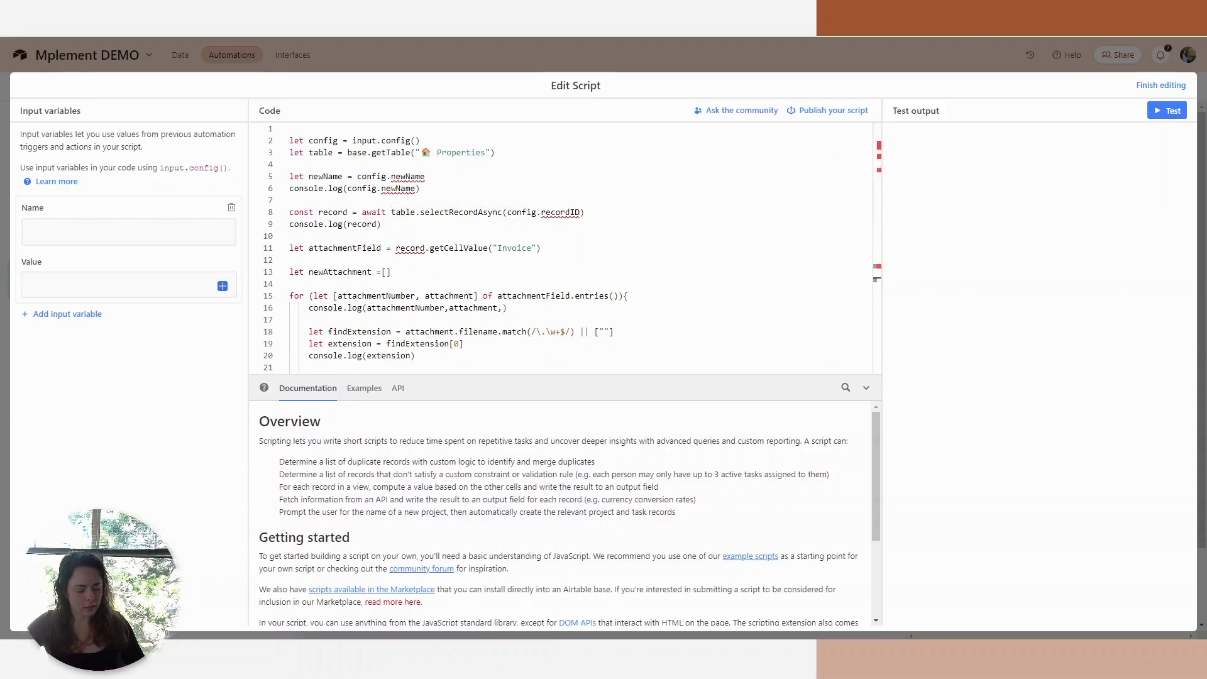
Define the script's first input variable as recordID, using the trigger's Airtable record ID as its value.
left_click(151, 232)
type("recordID")
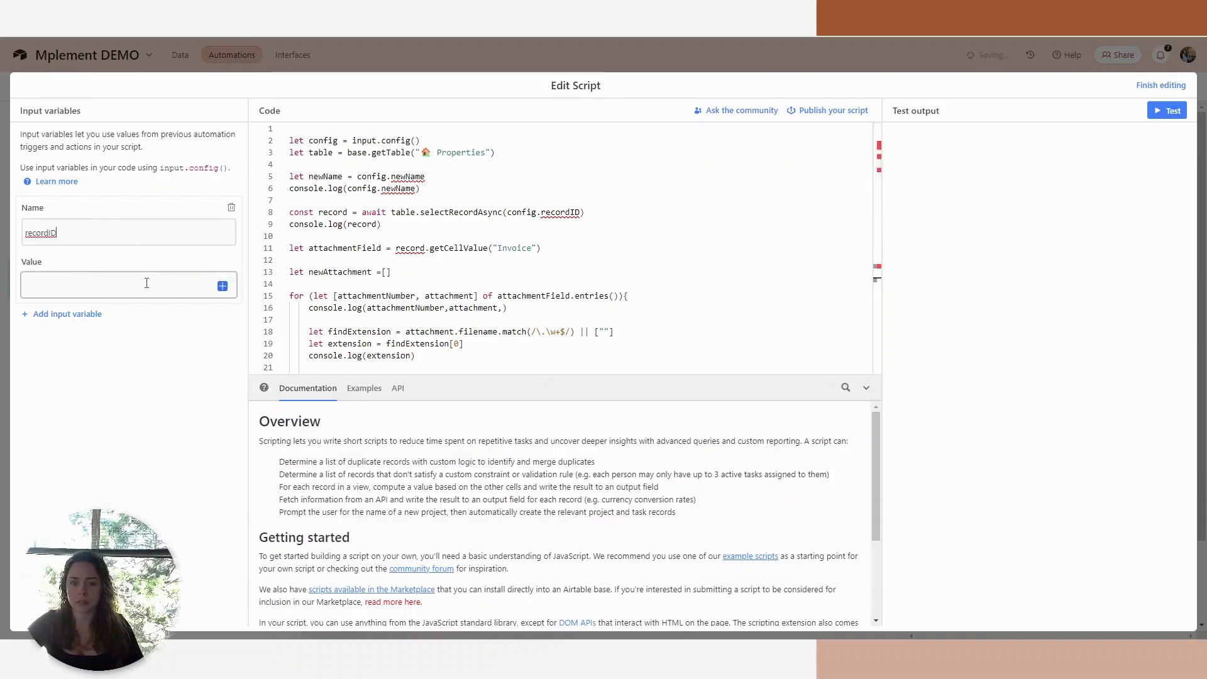
left_click(210, 290)
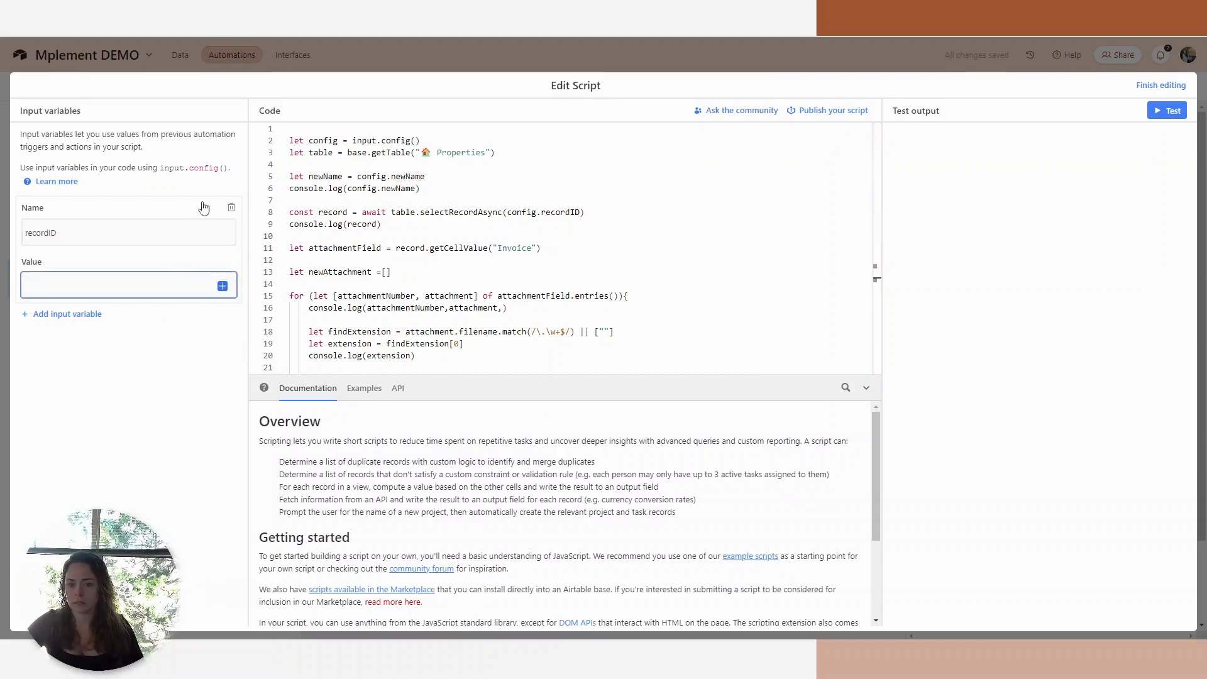
left_click(223, 286)
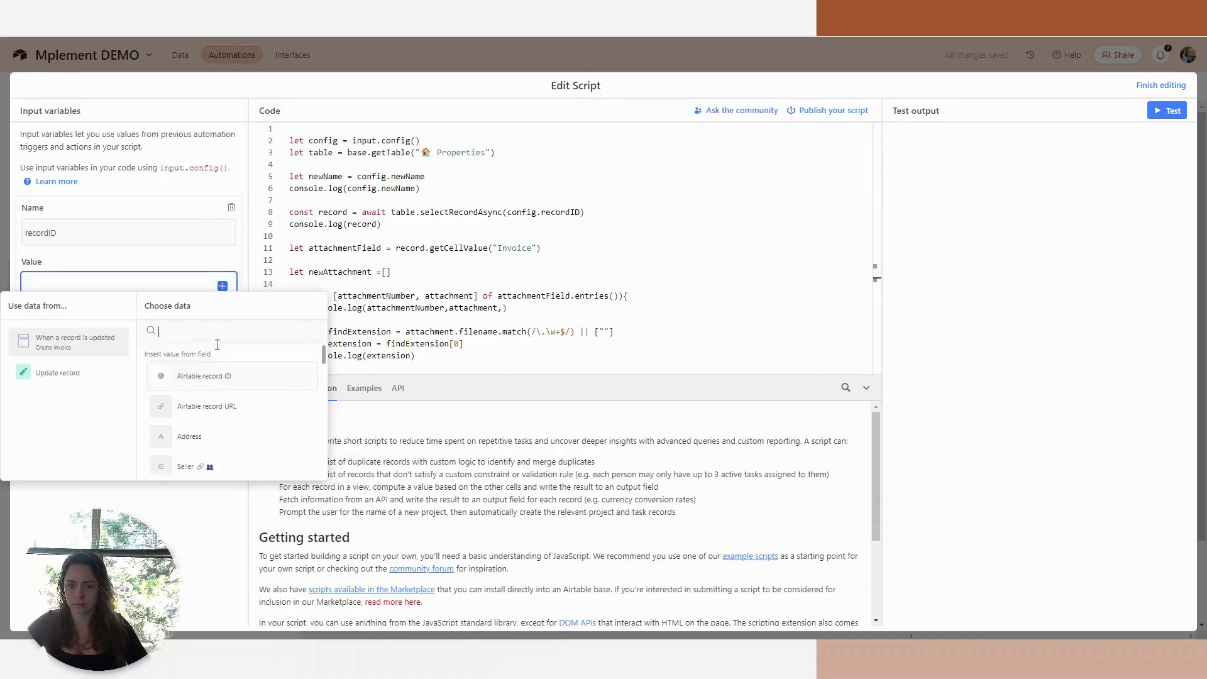
left_click(199, 383)
Add a second input variable newName with the value Mplement Invoice, finish the script and apply the changes to the live automation.
left_click(54, 319)
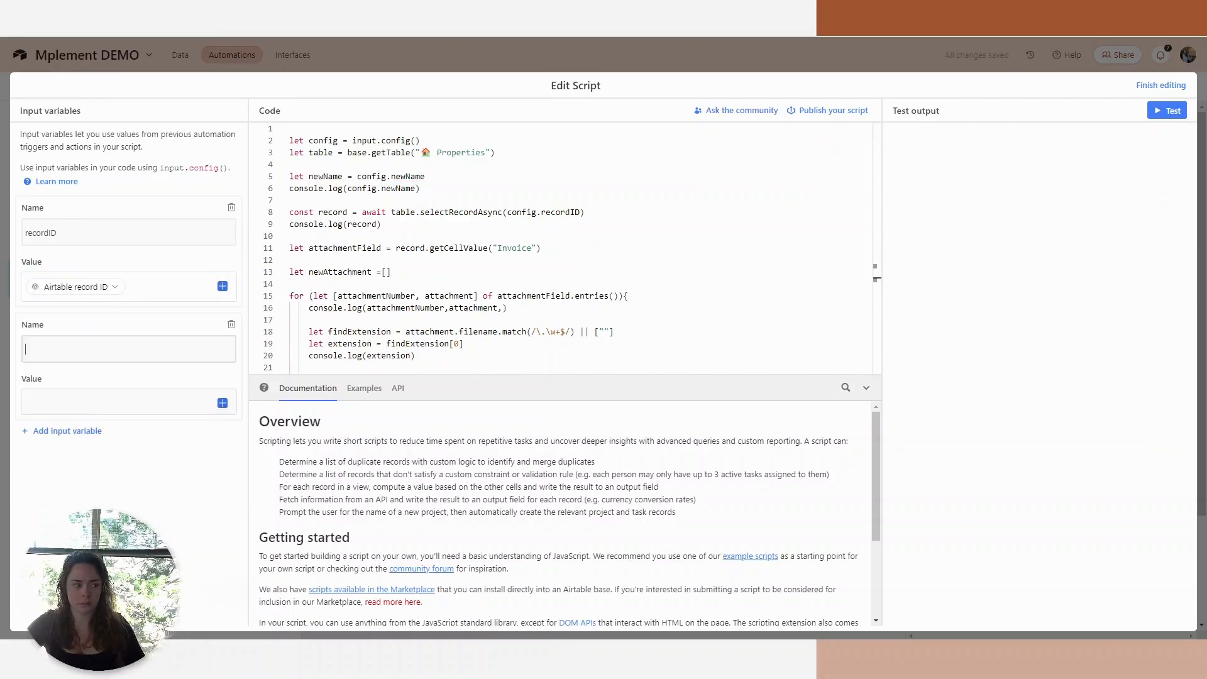
left_click(113, 348)
type("newName")
left_click(97, 402)
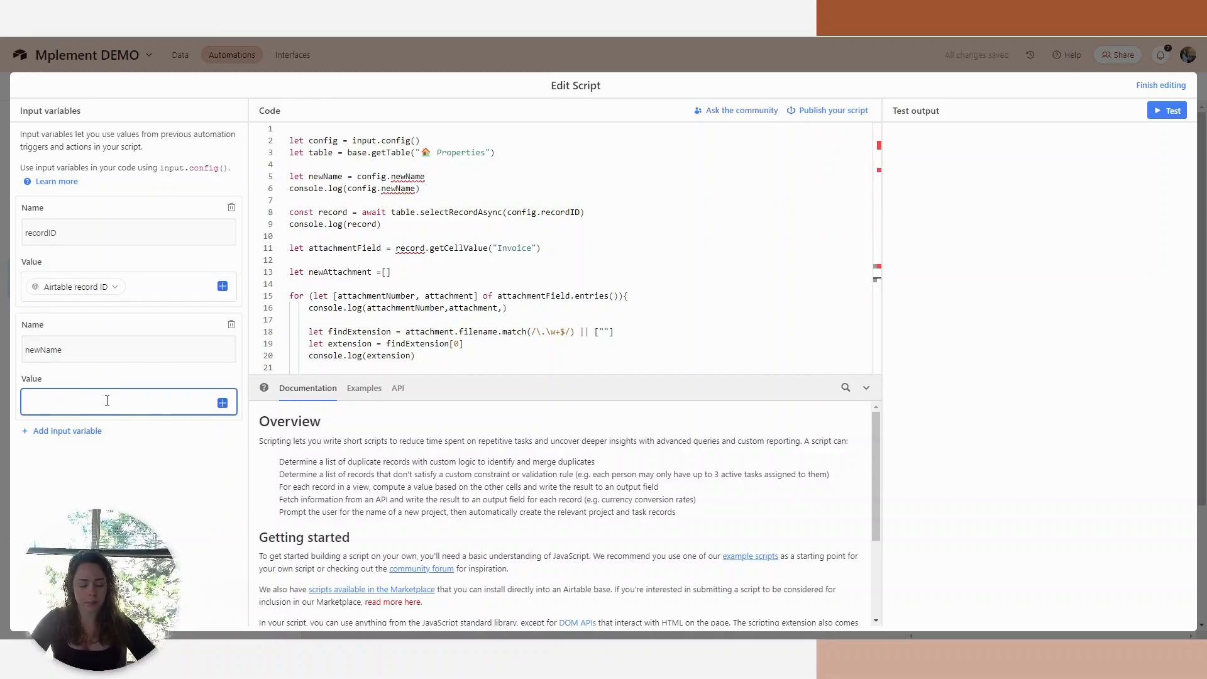
type("M")
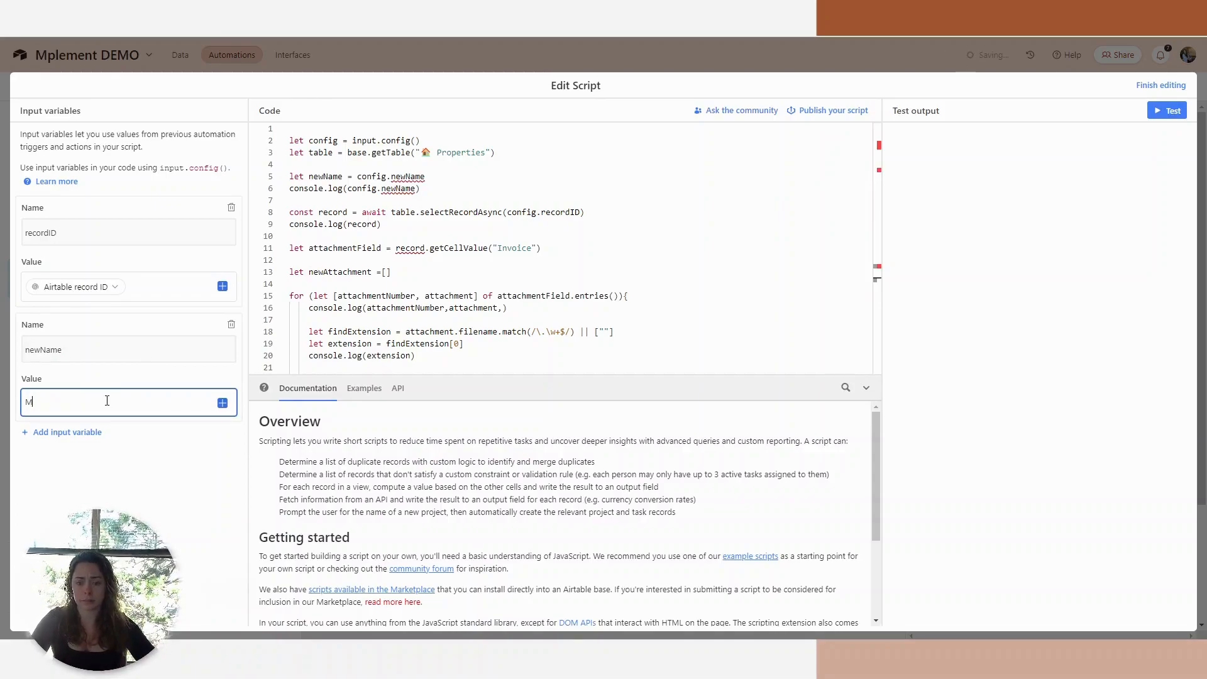
type("plement Invoice")
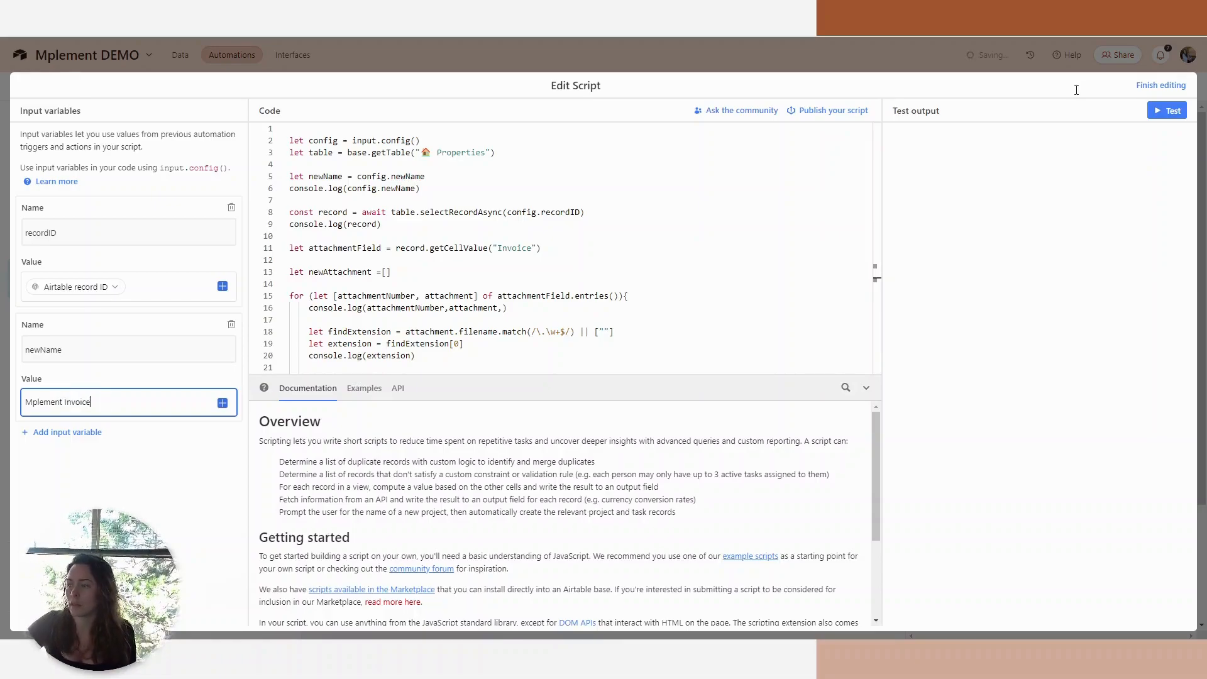
left_click(1161, 86)
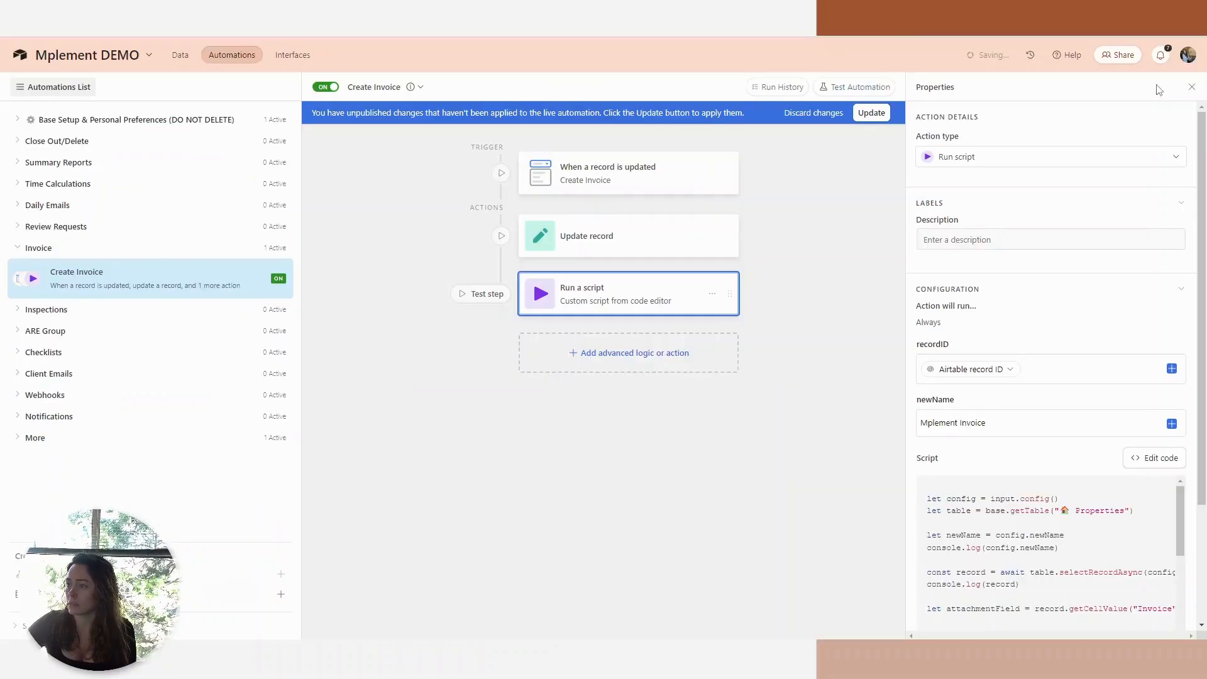
left_click(872, 113)
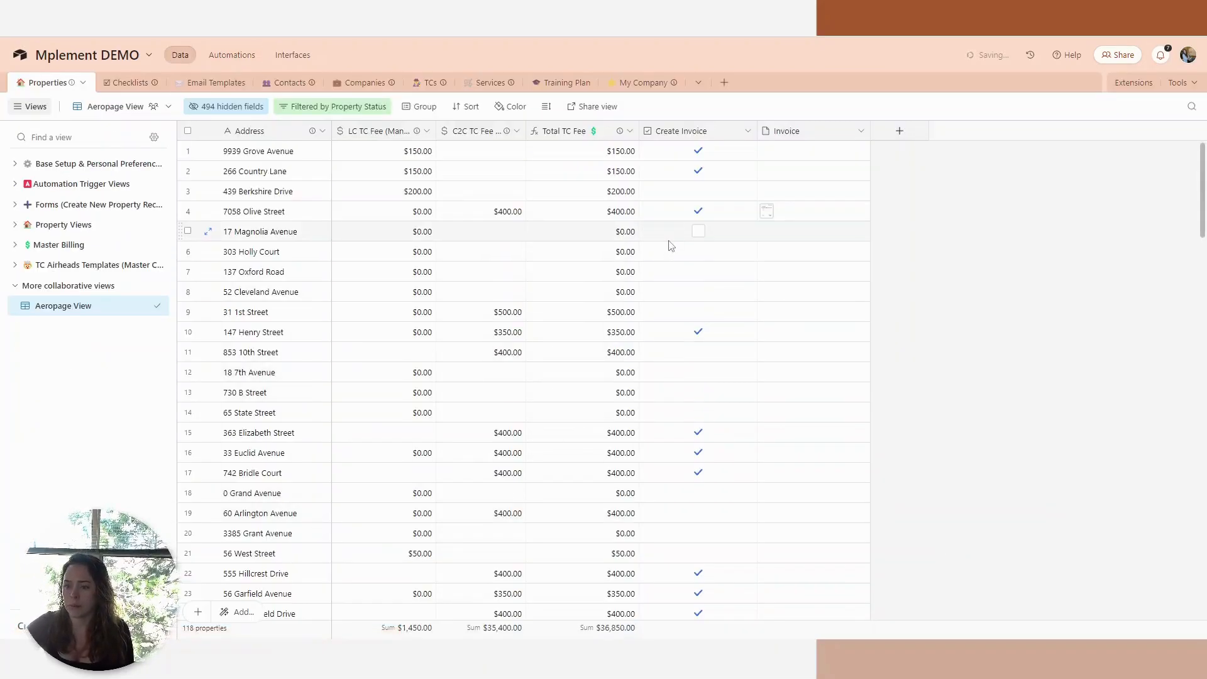
left_click(699, 315)
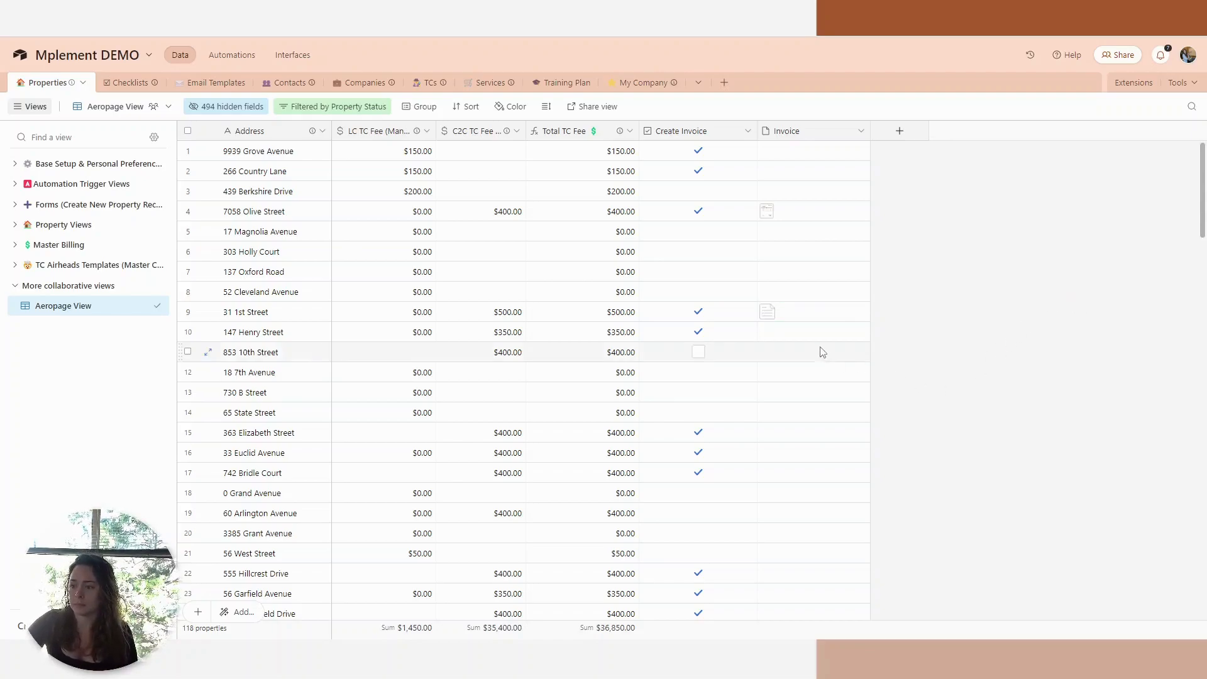
left_click(786, 316)
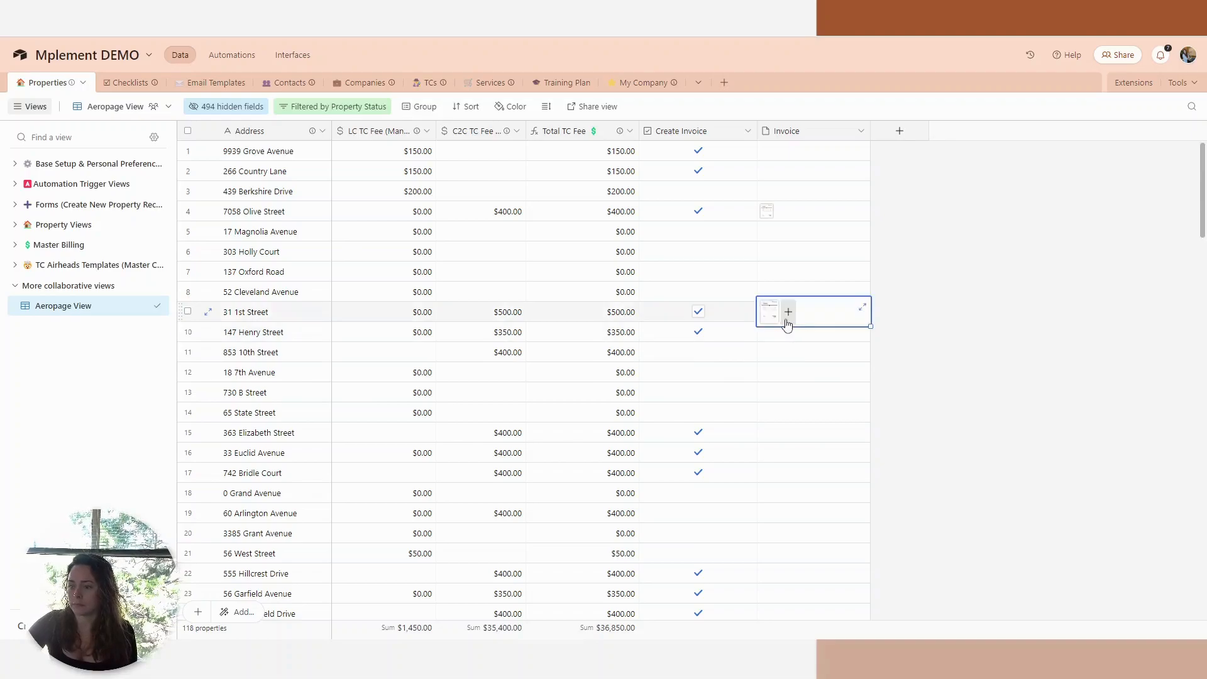
left_click(773, 314)
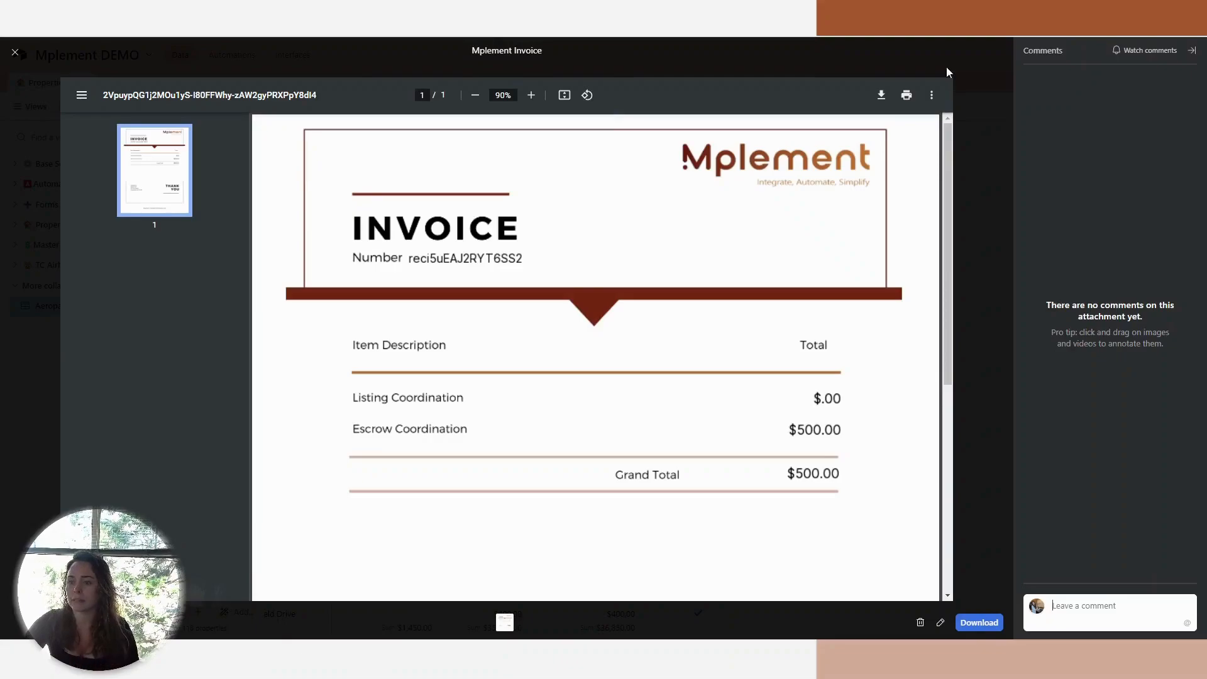
left_click(15, 53)
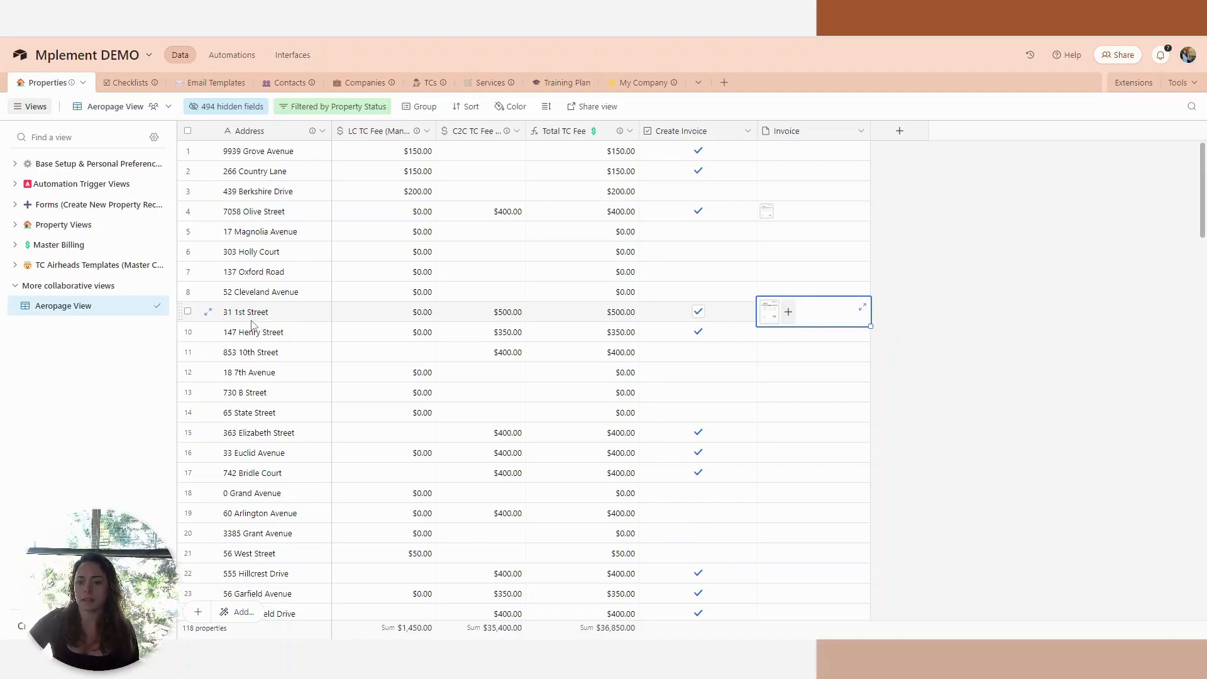
left_click(1030, 318)
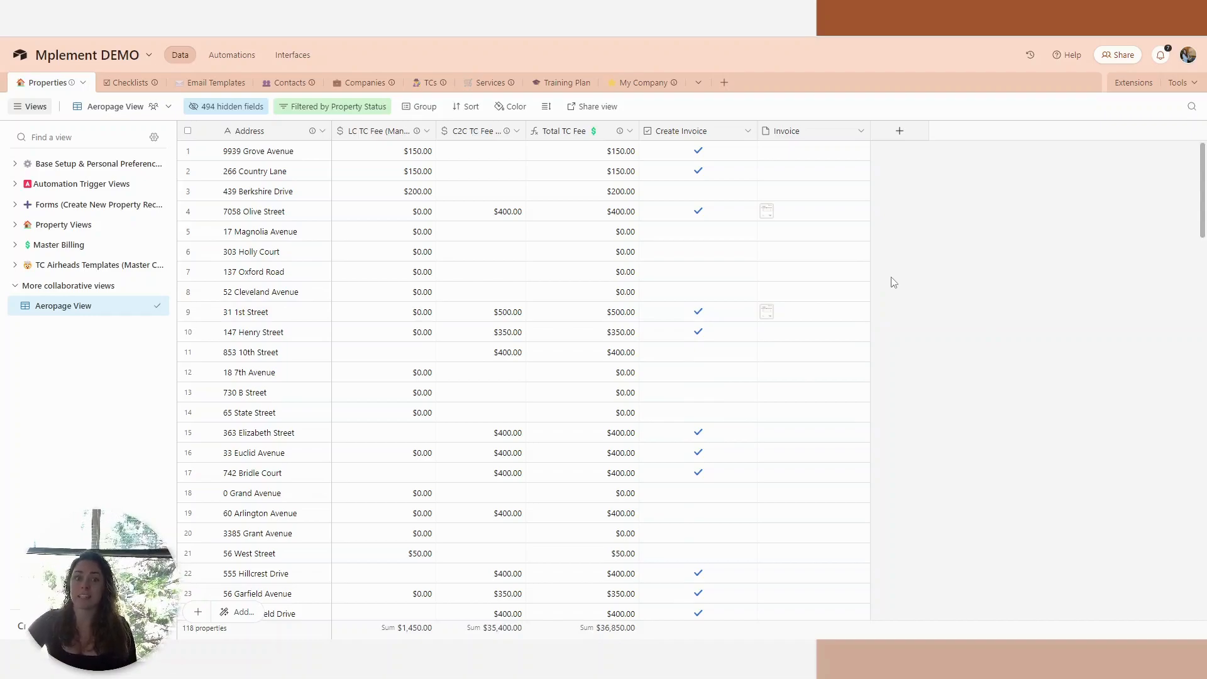